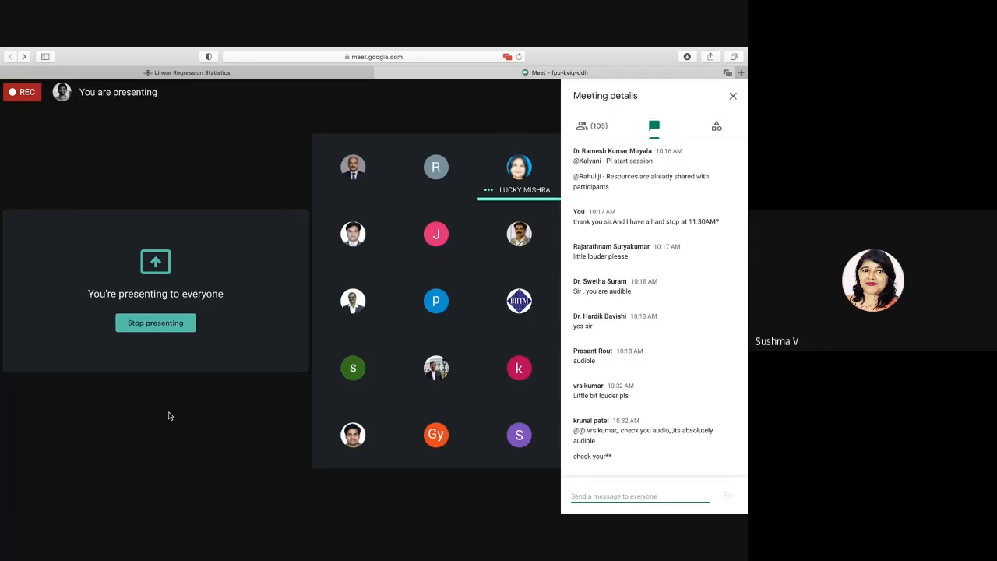
- Switch to the Cluster Analysis presentation in Keynote and present its slides from The Procedure up to Let us make our hands Dirty
{"action": "key", "text": "super+Tab"}
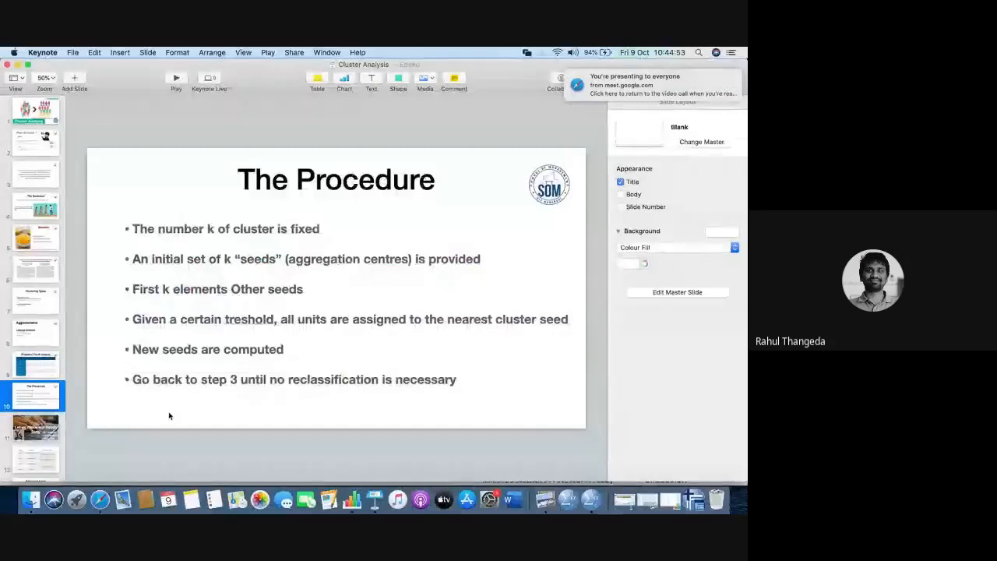
{"action": "left_click", "coordinate": [176, 78]}
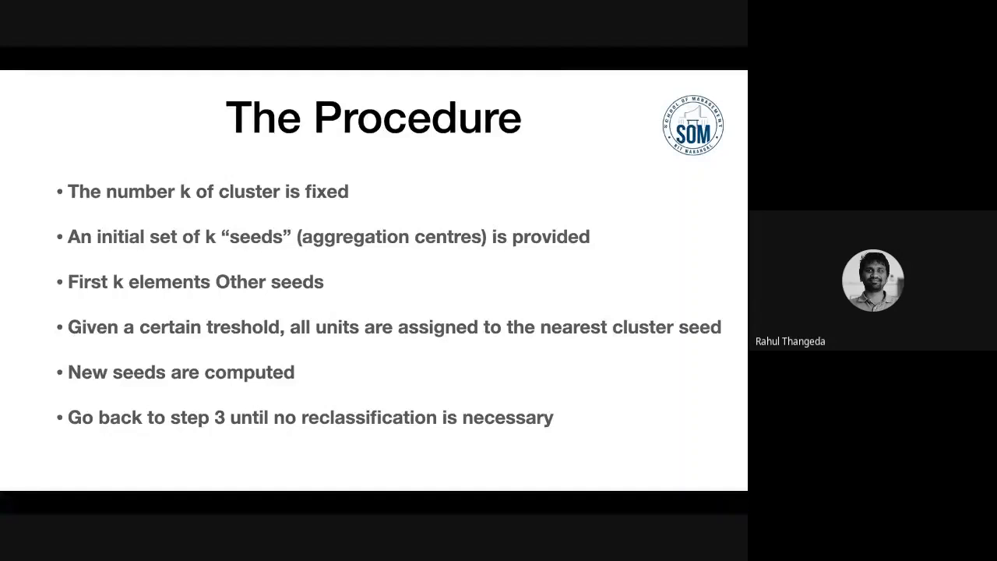
{"action": "key", "text": "Escape"}
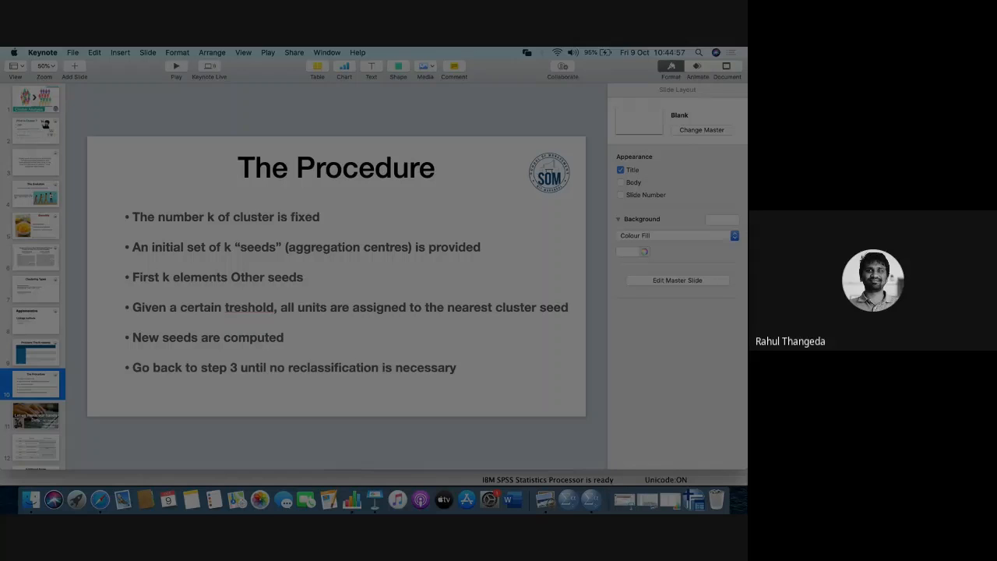
{"action": "left_click", "coordinate": [176, 79]}
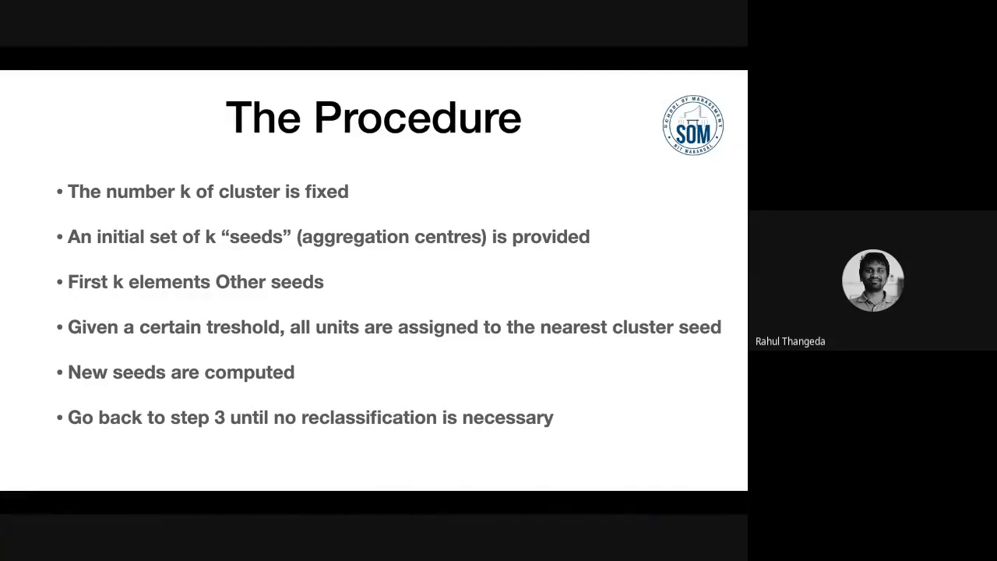
{"action": "key", "text": "Right"}
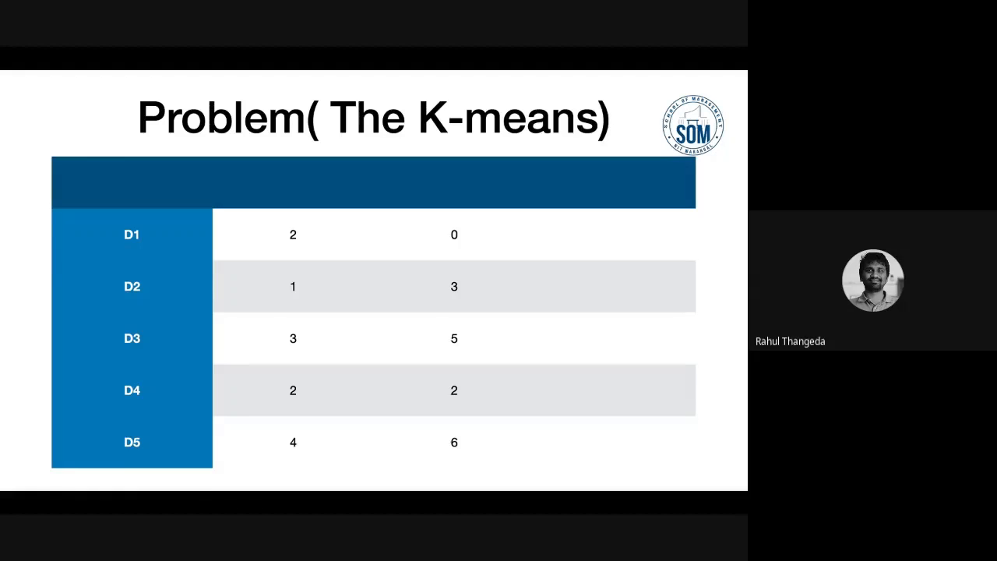
{"action": "key", "text": "Right"}
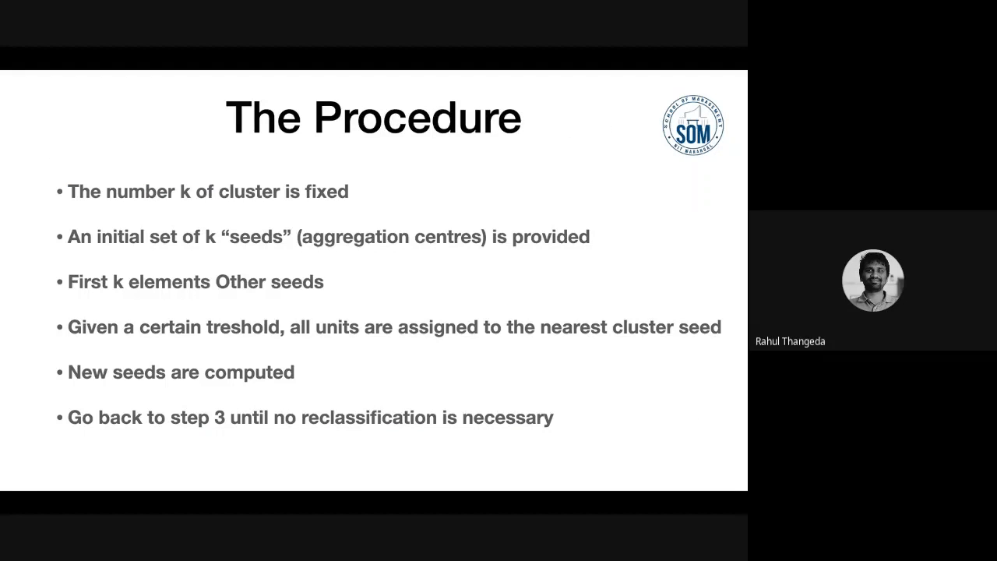
{"action": "key", "text": "Right"}
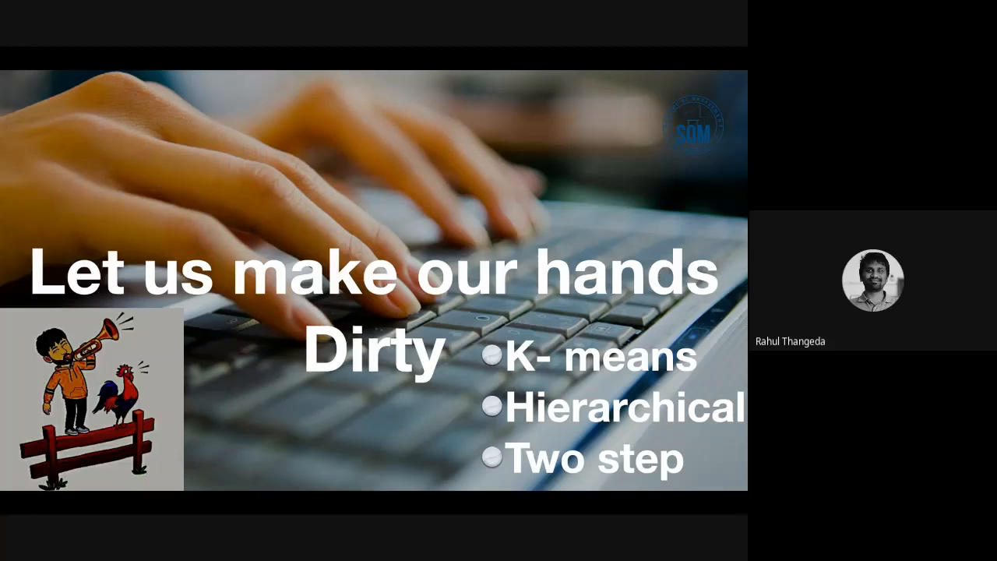
{"action": "key", "text": "Escape"}
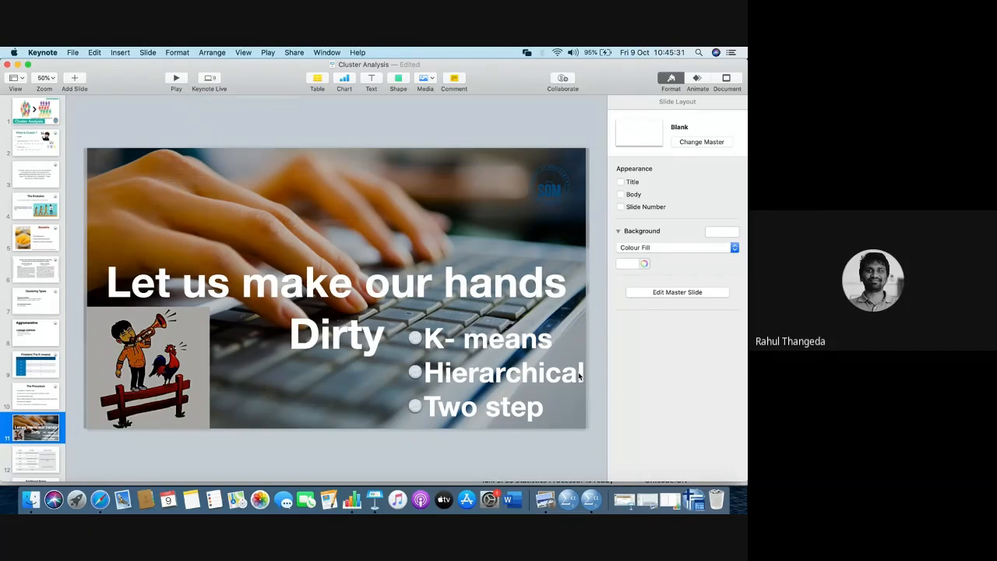
- Switch to the Cluster.sav data set in SPSS Statistics and enlarge its window to fill the screen
{"action": "right_click", "coordinate": [592, 499]}
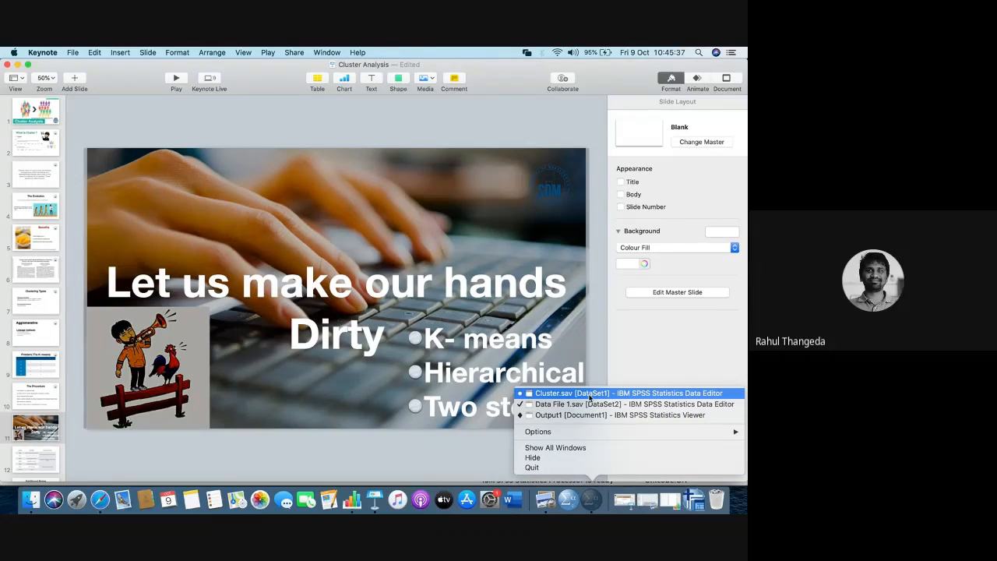
{"action": "left_click", "coordinate": [588, 393]}
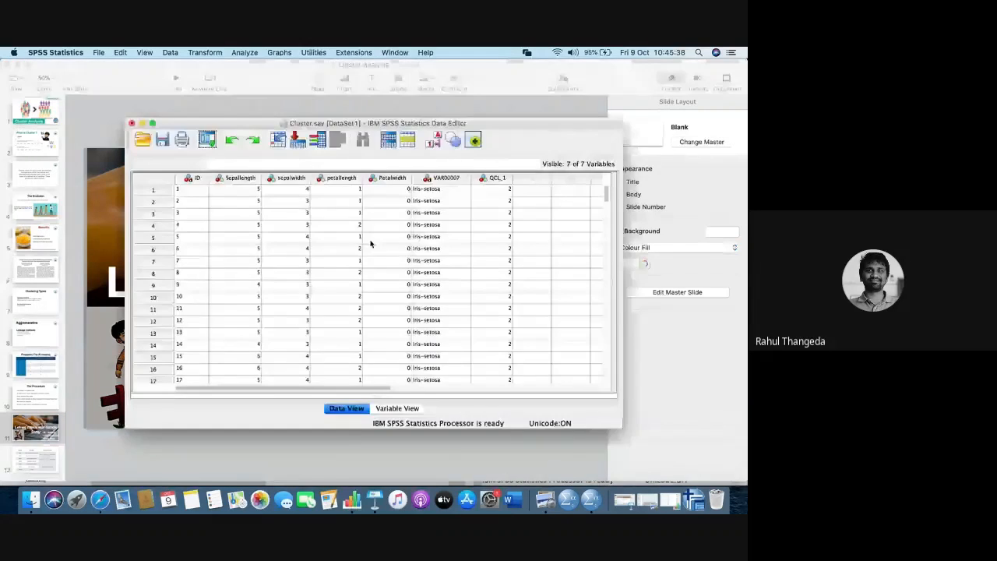
{"action": "left_click", "coordinate": [152, 123]}
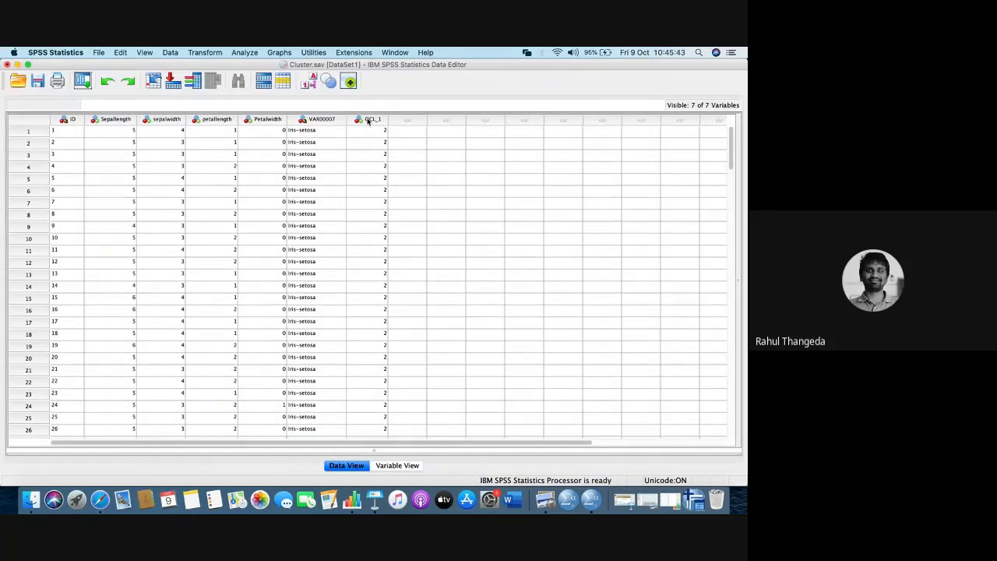
- Examine the sepal and petal measurements, the iris species and the cluster membership column across the rows of the data set
{"action": "mouse_move", "coordinate": [367, 121]}
{"action": "mouse_move", "coordinate": [99, 125]}
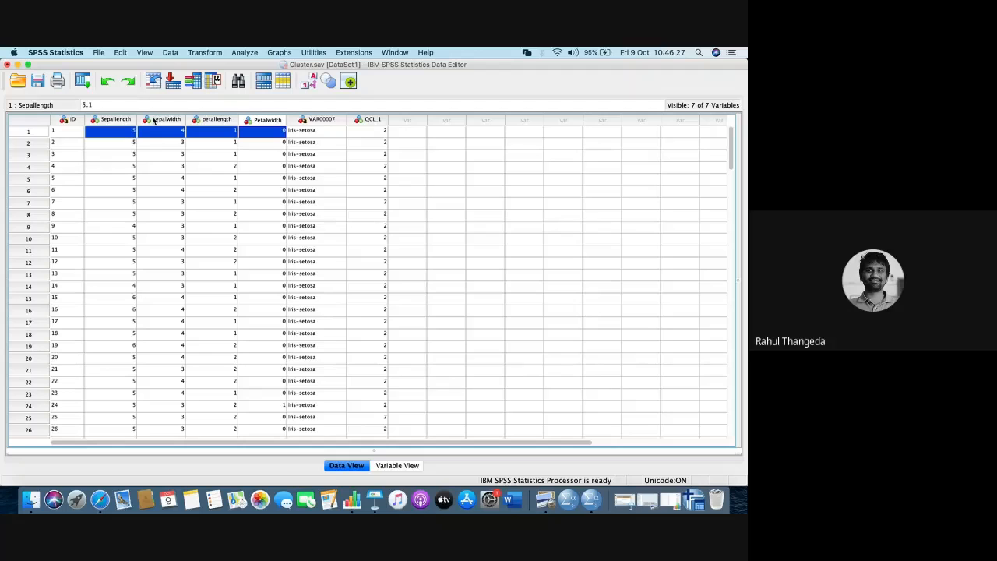
{"action": "scroll", "coordinate": [224, 287], "scroll_direction": "down", "scroll_amount": 10}
{"action": "scroll", "coordinate": [224, 286], "scroll_direction": "down", "scroll_amount": 15}
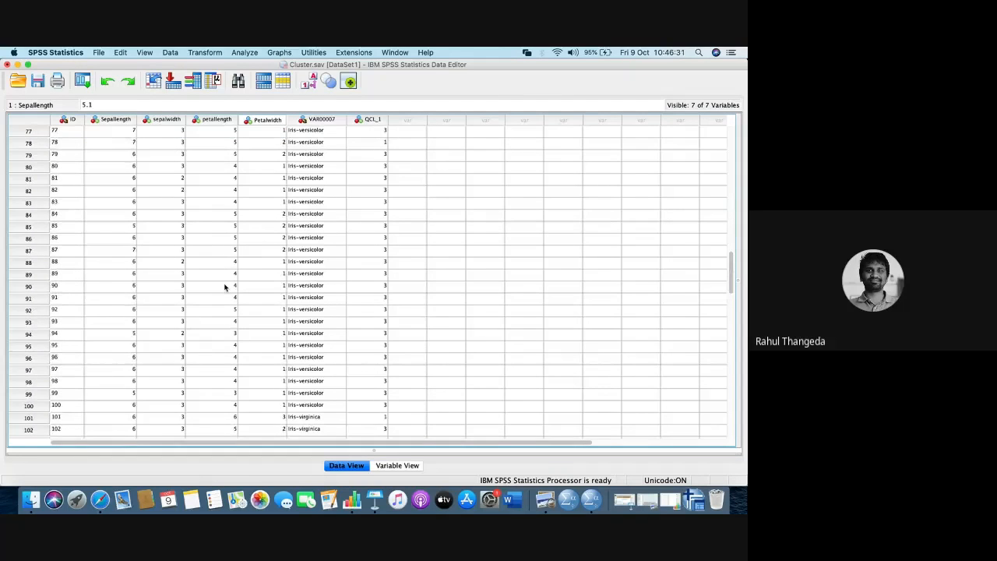
{"action": "scroll", "coordinate": [224, 286], "scroll_direction": "down", "scroll_amount": 1}
{"action": "scroll", "coordinate": [225, 287], "scroll_direction": "right", "scroll_amount": 1}
{"action": "scroll", "coordinate": [224, 286], "scroll_direction": "up", "scroll_amount": 20}
{"action": "scroll", "coordinate": [224, 287], "scroll_direction": "left", "scroll_amount": 1}
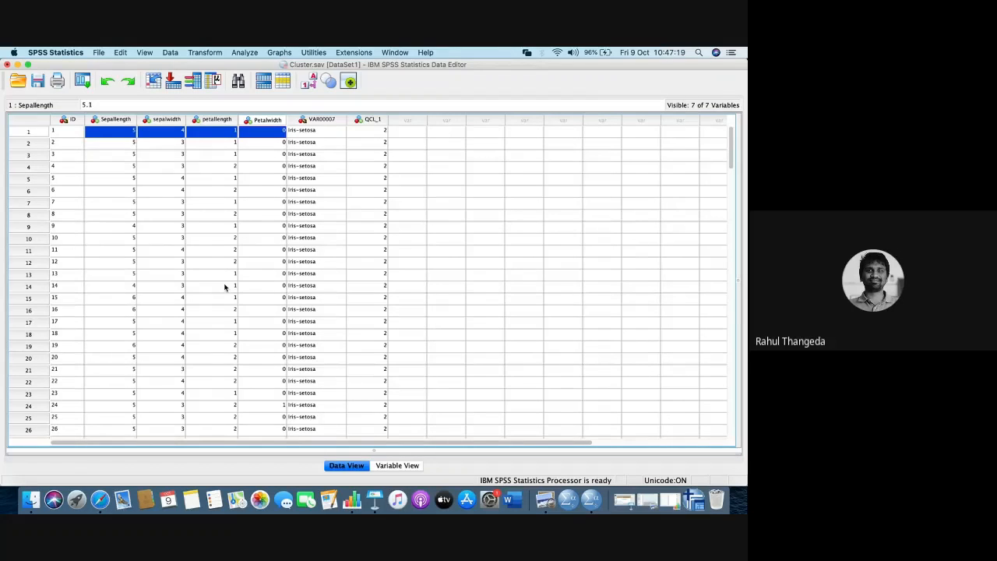
- Check the participants' chat messages in the Google Meet call and return to the Cluster.sav data in SPSS Statistics
{"action": "key", "text": "super+Tab"}
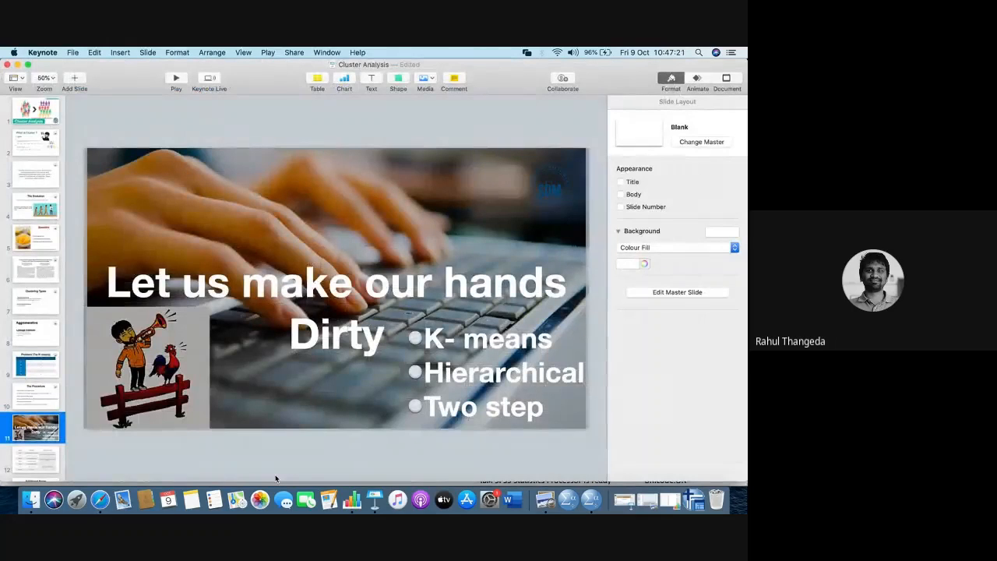
{"action": "left_click", "coordinate": [105, 498]}
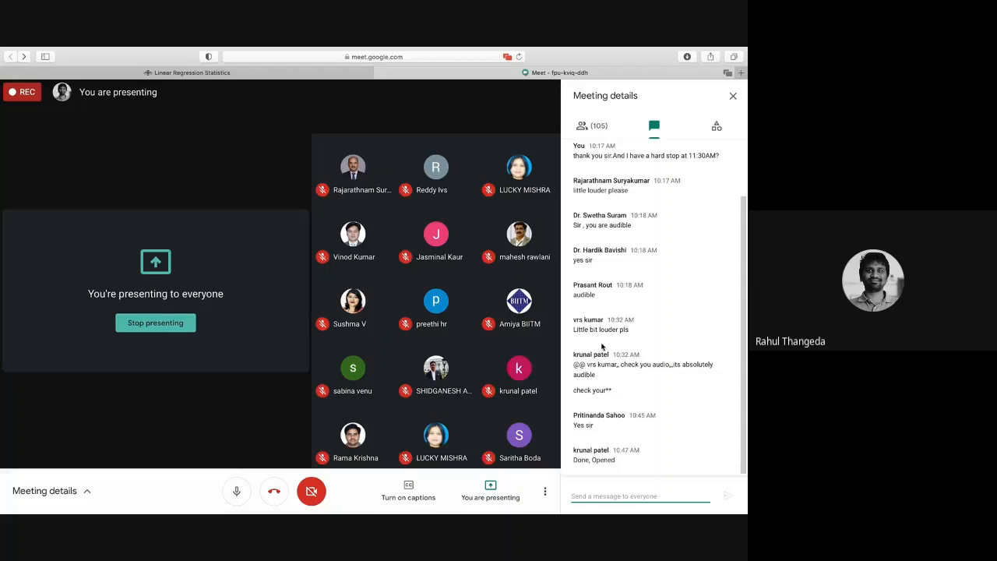
{"action": "key", "text": "ctrl+Left"}
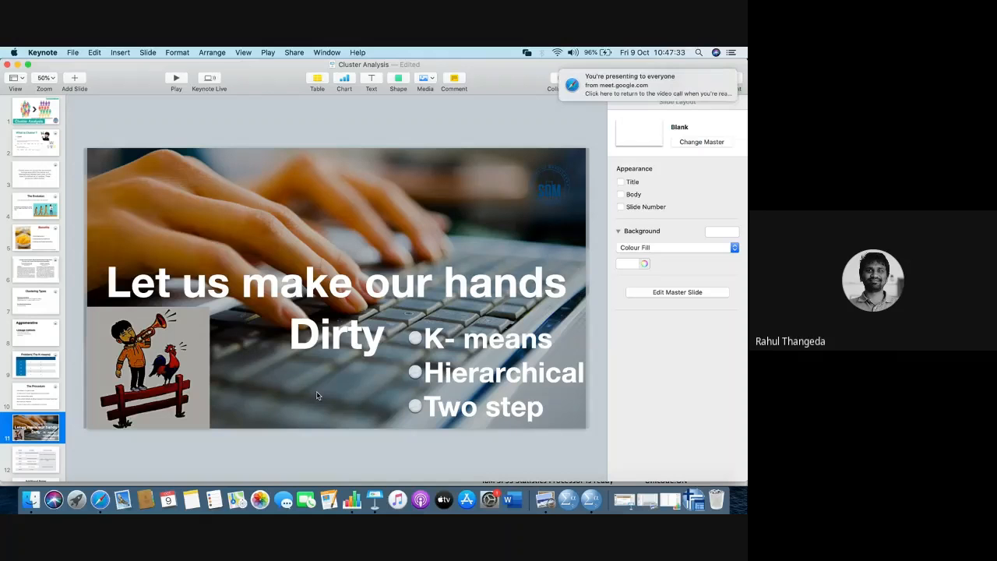
{"action": "key", "text": "super+Tab"}
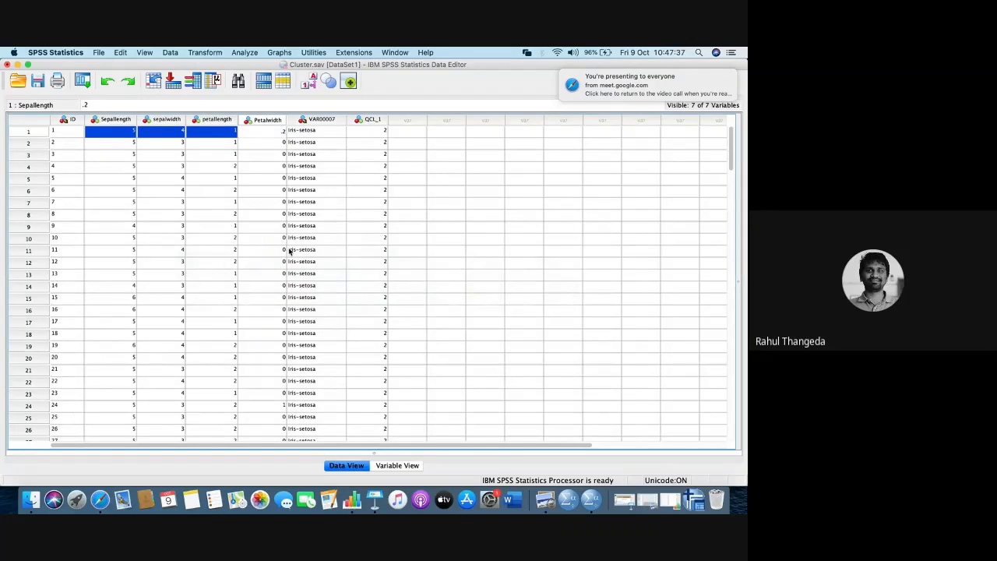
- Set the measurement level of Sepallength, sepalwidth, petallength and Petalwidth to Scale and return to the data values
{"action": "left_click", "coordinate": [106, 120]}
{"action": "left_click_drag", "start_coordinate": [105, 120], "coordinate": [103, 121]}
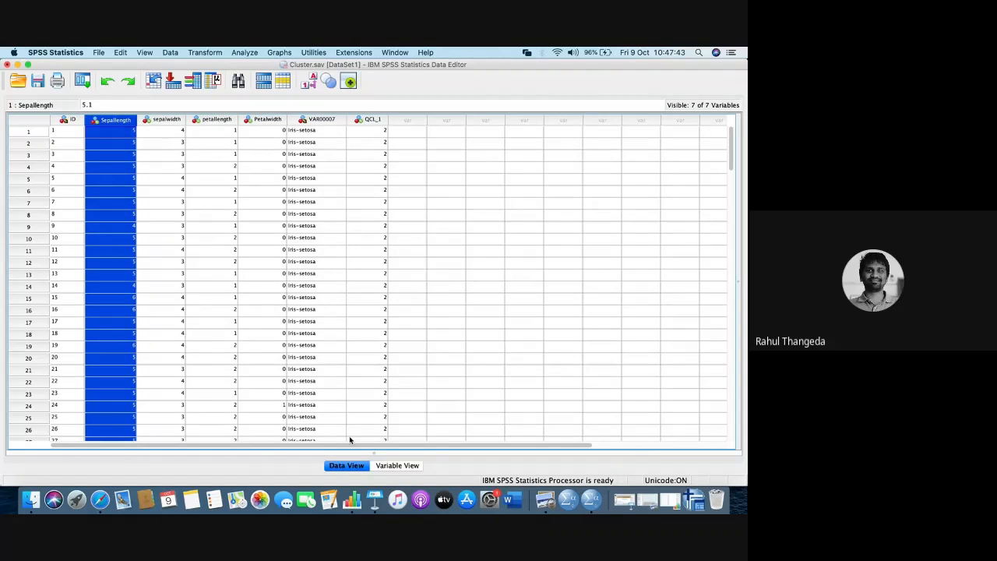
{"action": "left_click", "coordinate": [395, 466]}
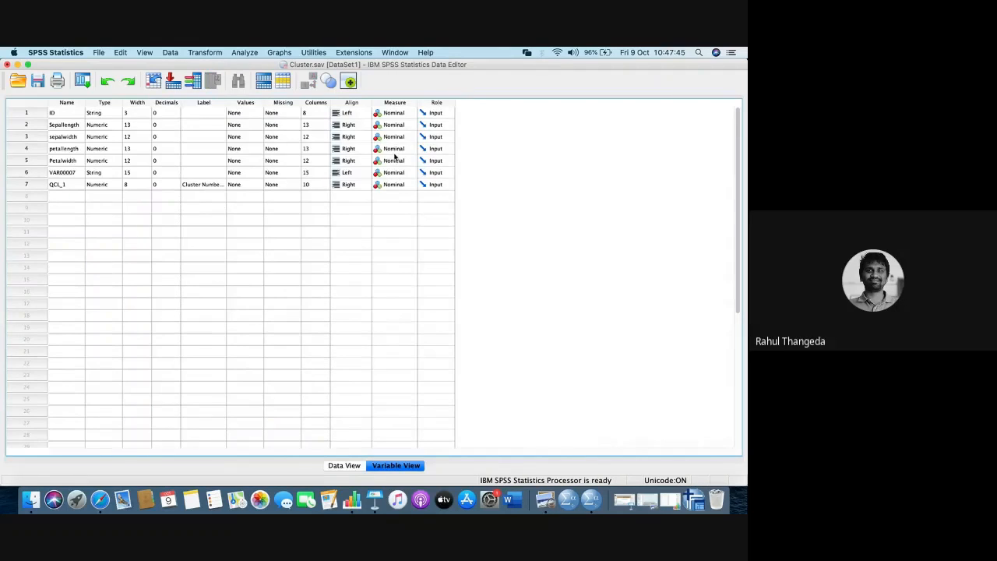
{"action": "left_click", "coordinate": [395, 125]}
{"action": "left_click", "coordinate": [389, 107]}
{"action": "left_click", "coordinate": [391, 136]}
{"action": "left_click", "coordinate": [388, 117]}
{"action": "left_click", "coordinate": [393, 148]}
{"action": "left_click", "coordinate": [393, 125]}
{"action": "left_click", "coordinate": [398, 162]}
{"action": "left_click", "coordinate": [398, 144]}
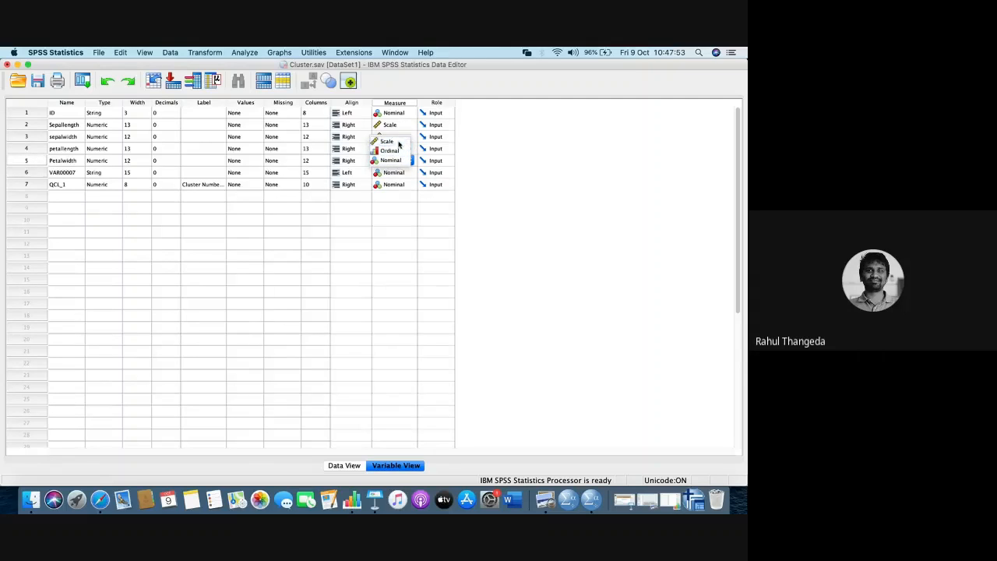
{"action": "left_click", "coordinate": [393, 185]}
{"action": "left_click", "coordinate": [350, 466]}
{"action": "left_click", "coordinate": [351, 466]}
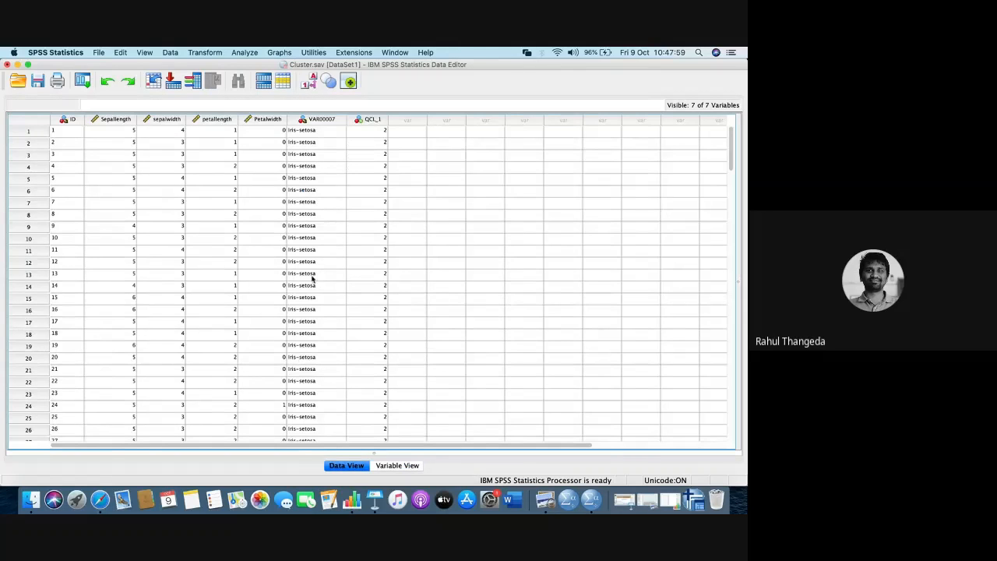
- Highlight the VAR00007 and QCL_1 columns for review, and select the four columns from Sepallength to Petalwidth
{"action": "left_click", "coordinate": [314, 119]}
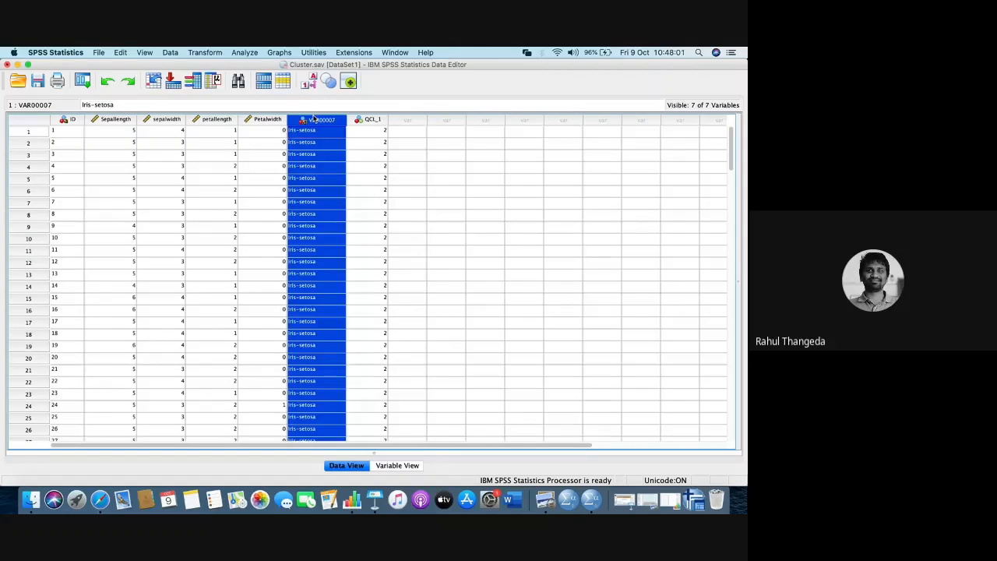
{"action": "key", "text": "shift+Right"}
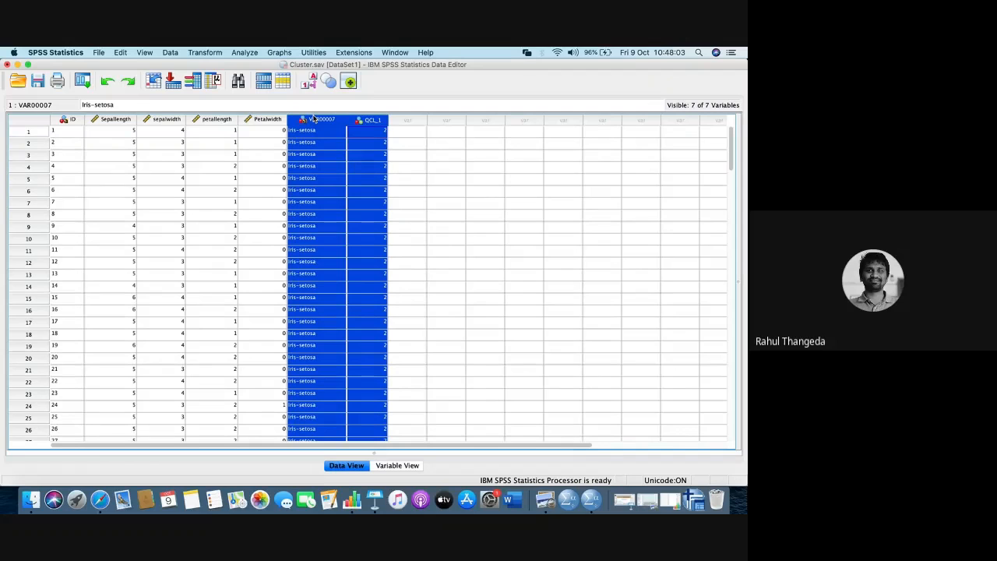
{"action": "left_click", "coordinate": [125, 131]}
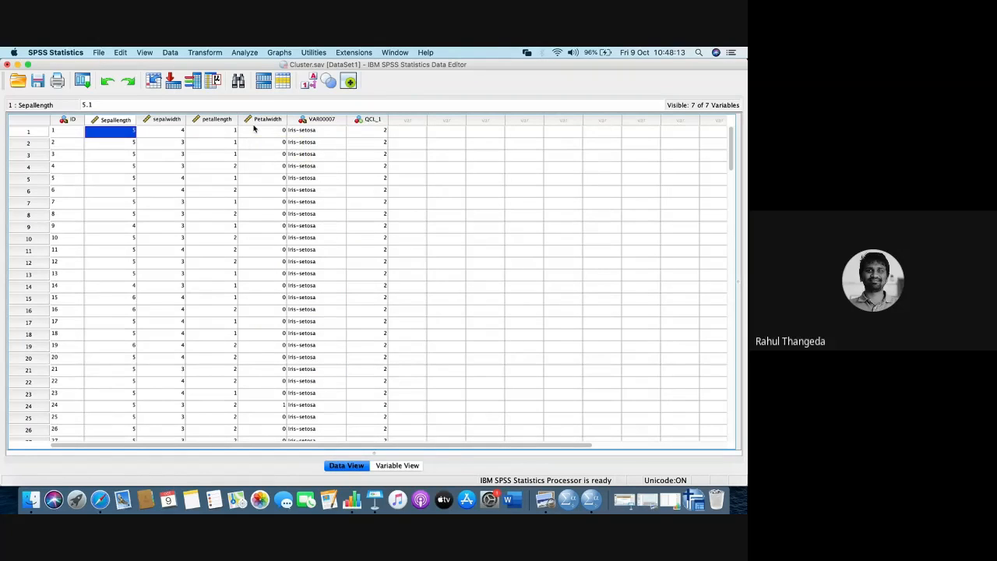
{"action": "left_click", "coordinate": [321, 121]}
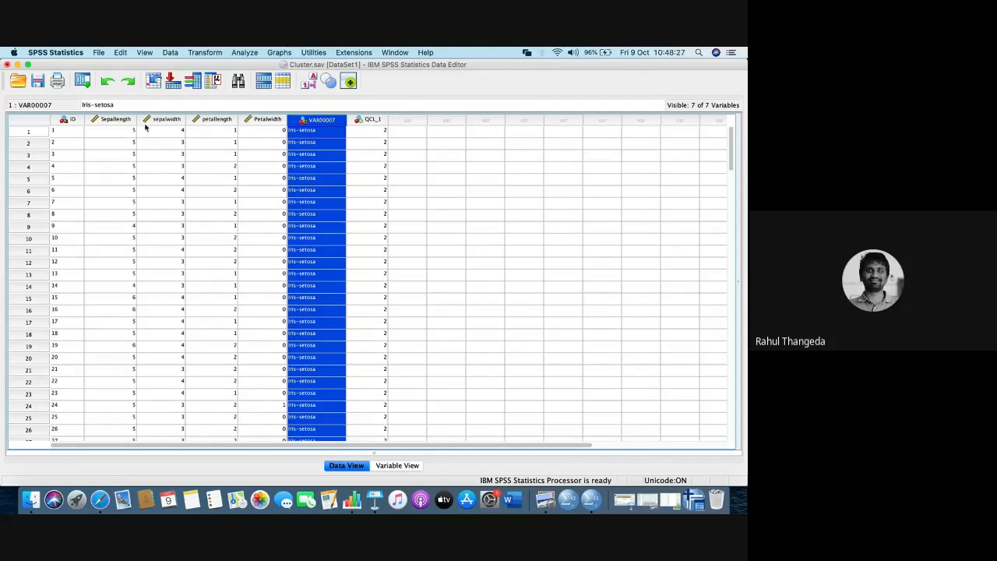
{"action": "left_click_drag", "start_coordinate": [114, 123], "coordinate": [245, 131]}
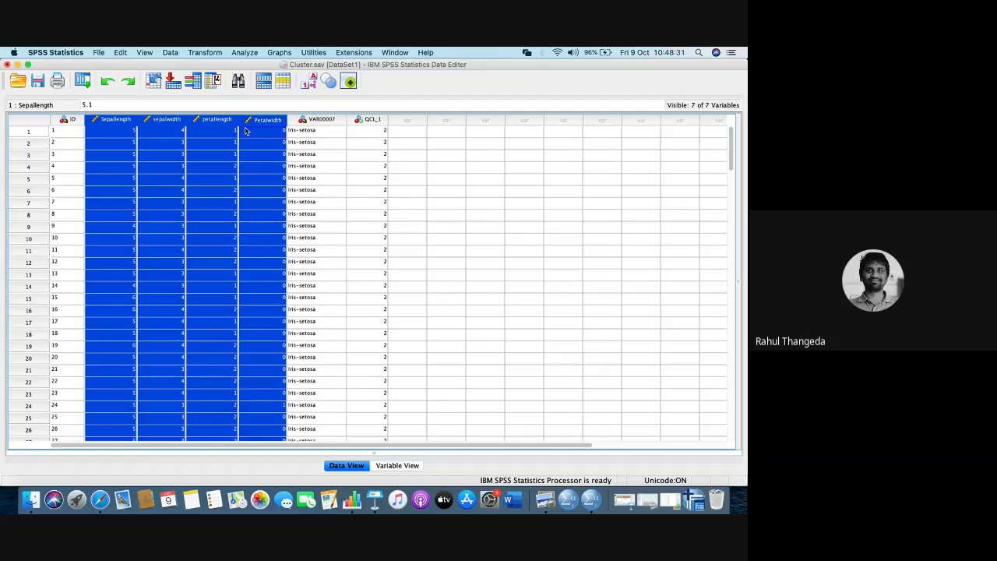
- Switch to the Google Meet call to follow the participants' chat and return to the SPSS Statistics data
{"action": "key", "text": "super+Tab"}
{"action": "key", "text": "super+Tab"}
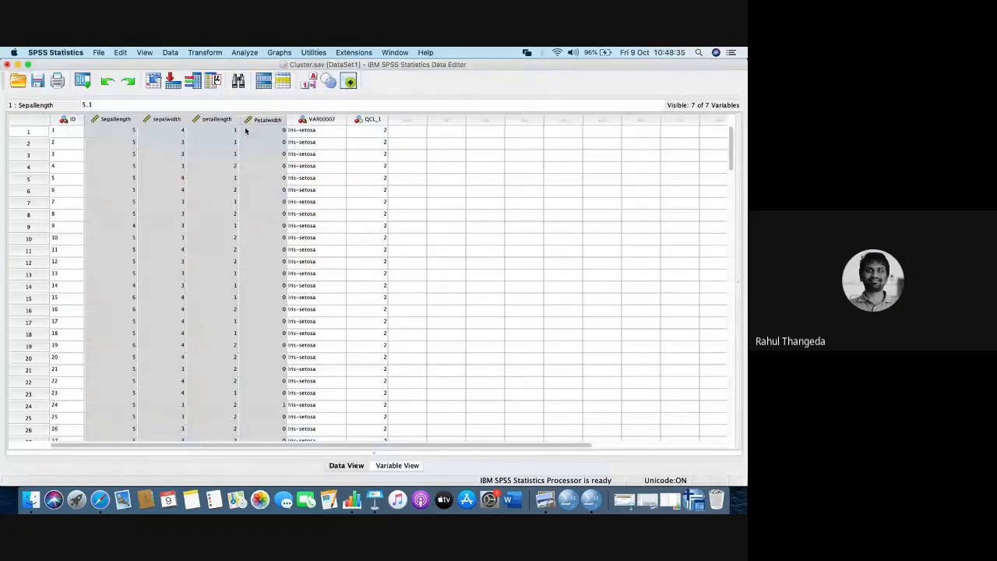
{"action": "key", "text": "super+Tab"}
{"action": "key", "text": "super+Tab"}
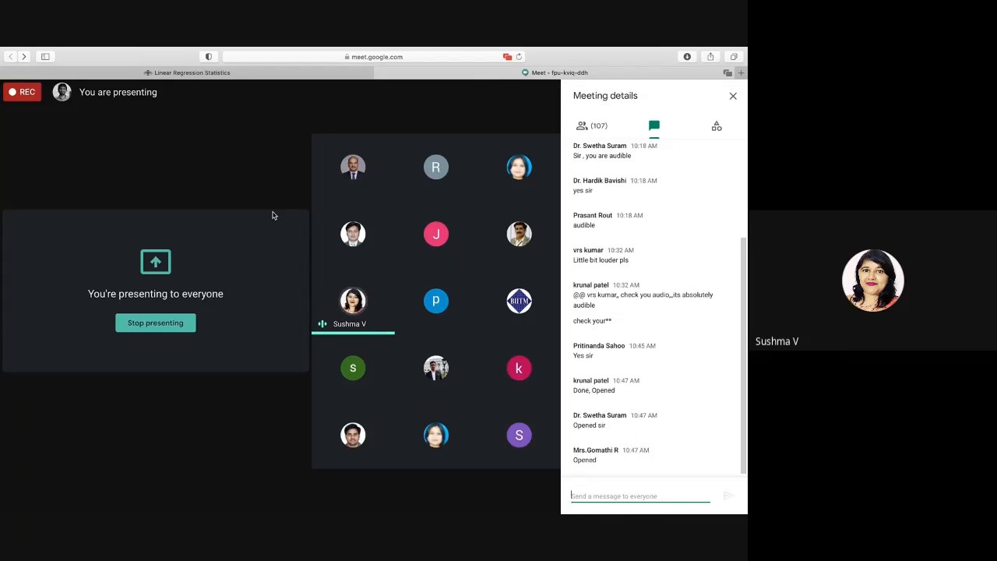
{"action": "key", "text": "super+Tab"}
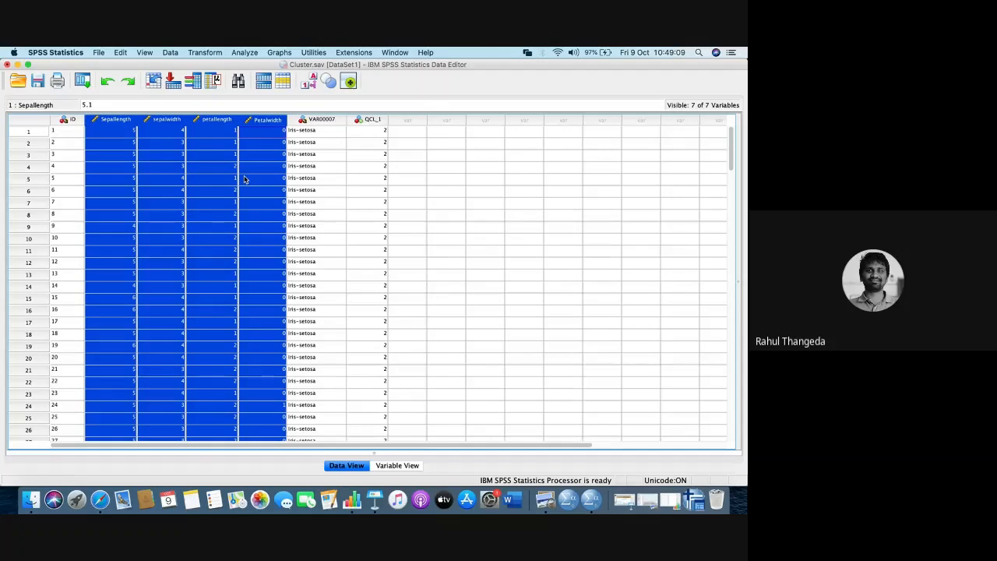
- Open the Hierarchical Cluster Analysis setup for the iris data
{"action": "left_click", "coordinate": [256, 53]}
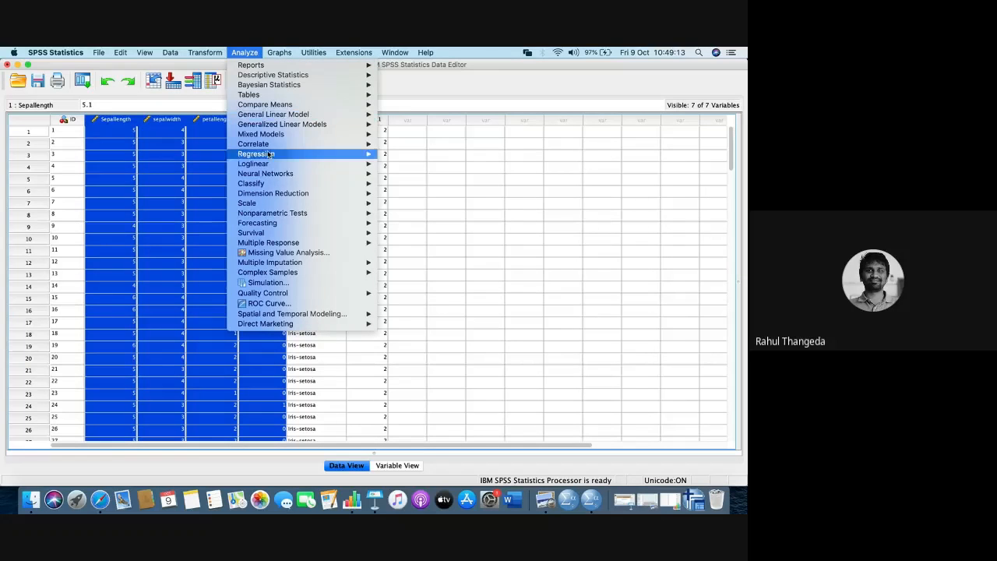
{"action": "mouse_move", "coordinate": [264, 185]}
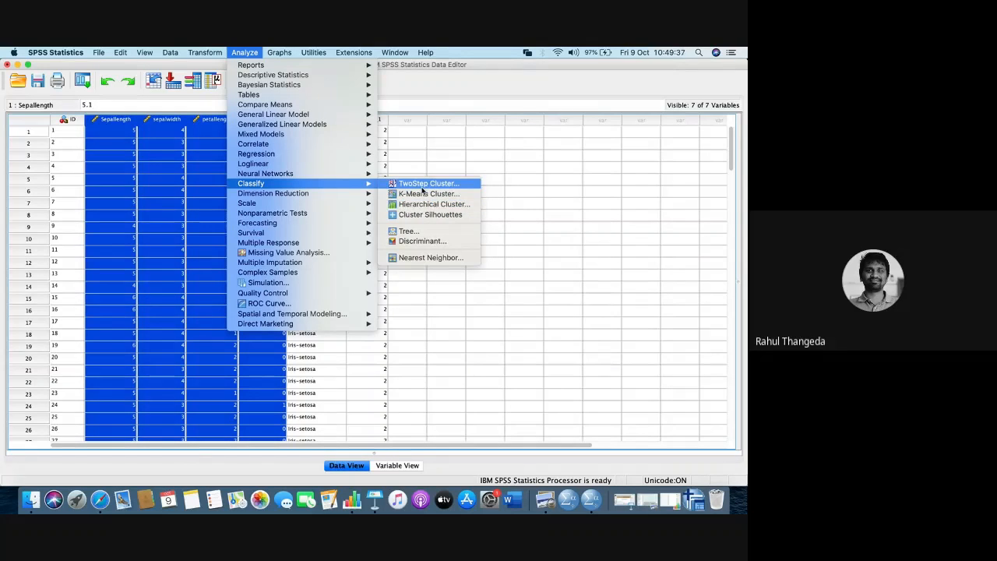
{"action": "left_click", "coordinate": [420, 206]}
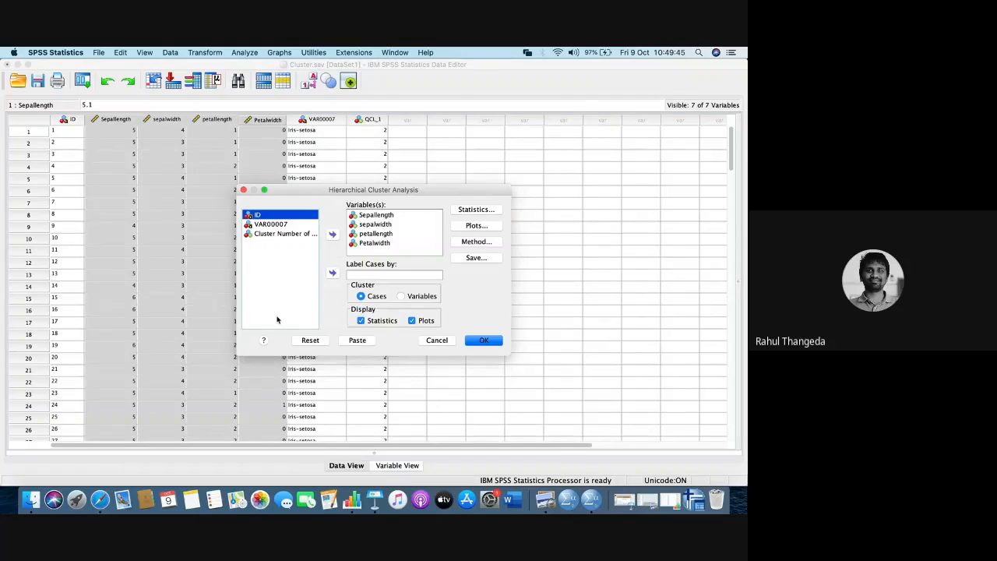
- Switch to the Google Meet call to check the participants' chat and return to the cluster analysis setup in SPSS Statistics
{"action": "key", "text": "super+Tab"}
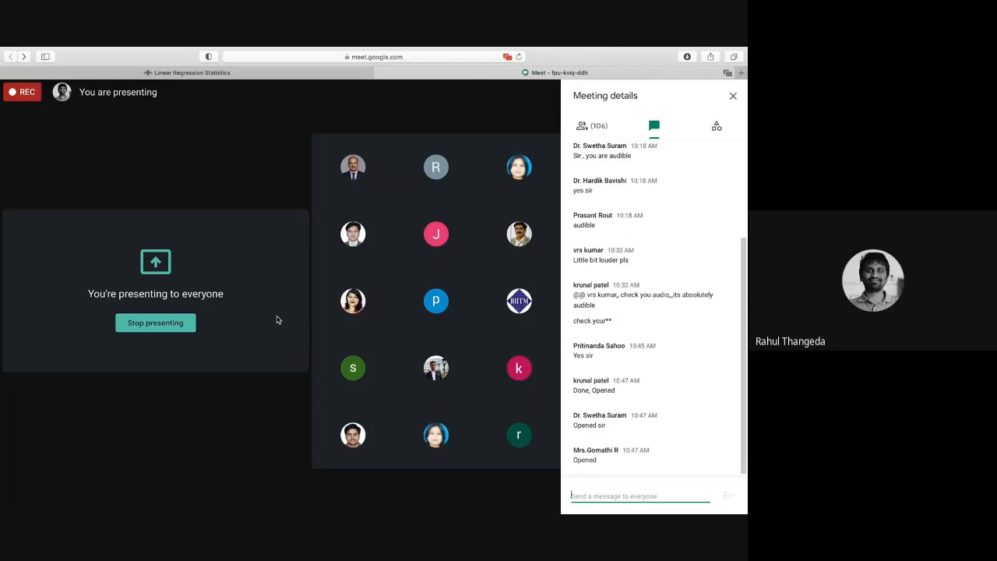
{"action": "mouse_move", "coordinate": [374, 49]}
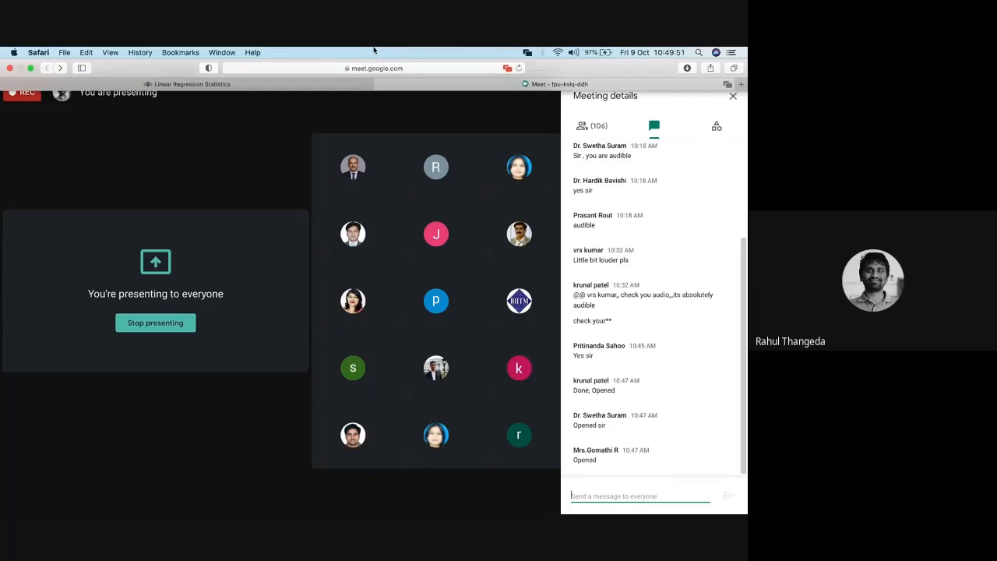
{"action": "key", "text": "super+Tab"}
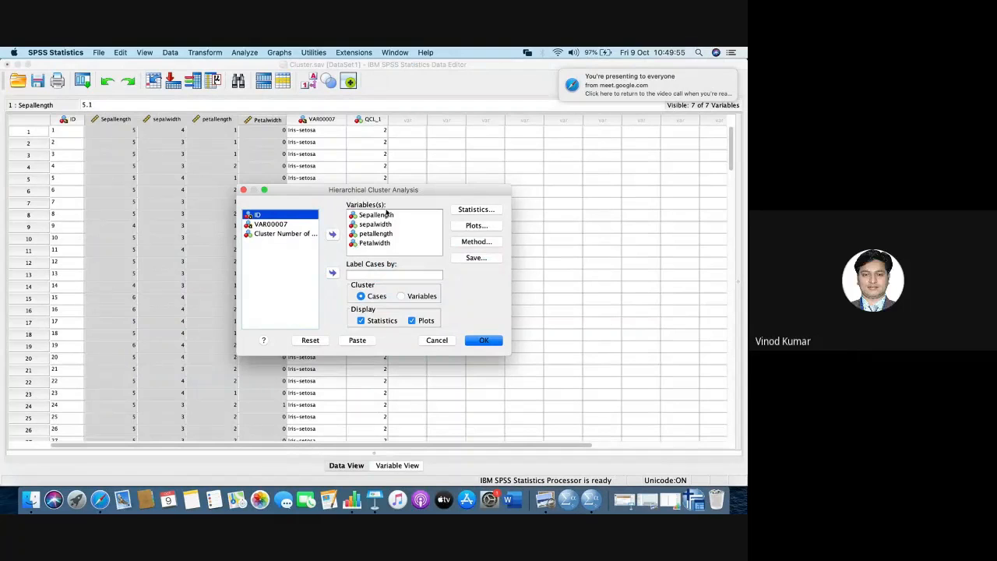
- Remove Sepallength, sepalwidth, petallength and Petalwidth from the hierarchical cluster analysis variables
{"action": "left_click", "coordinate": [385, 216]}
{"action": "key", "text": "shift+Down"}
{"action": "key", "text": "shift+Down"}
{"action": "key", "text": "shift+Down"}
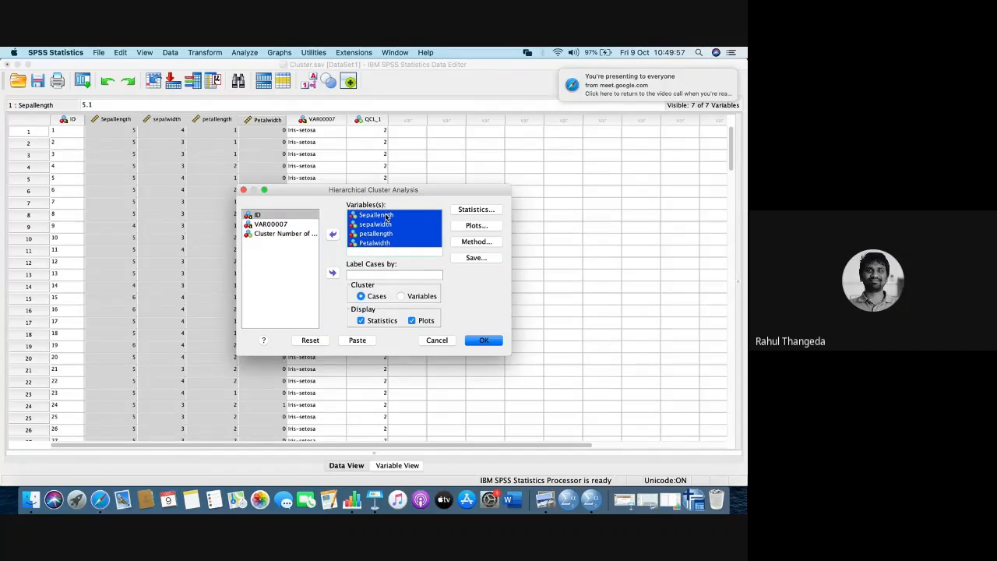
{"action": "left_click", "coordinate": [332, 234]}
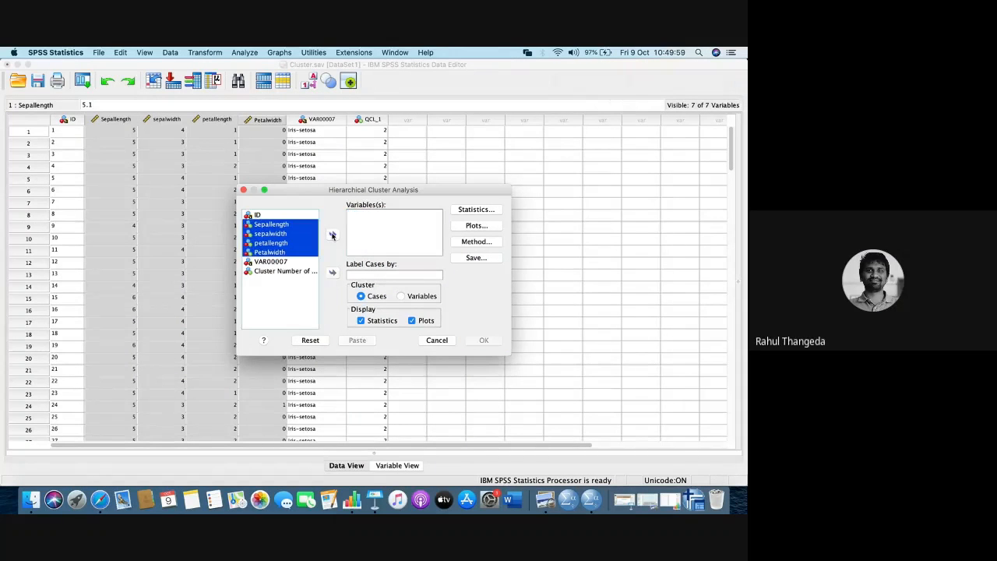
- Assign Sepallength, sepalwidth, petallength and Petalwidth as the variables of the hierarchical cluster analysis
{"action": "left_click", "coordinate": [283, 287]}
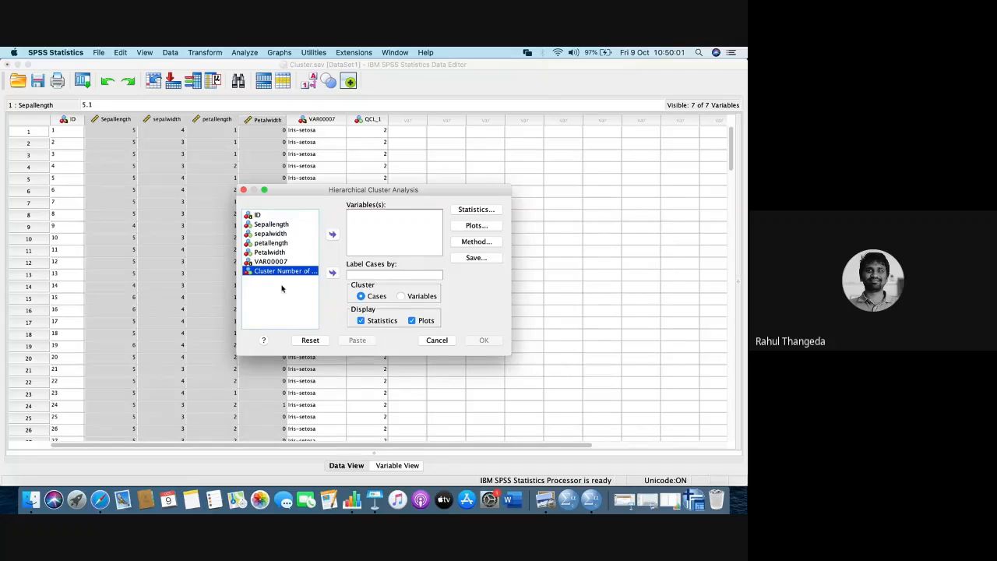
{"action": "left_click", "coordinate": [279, 226]}
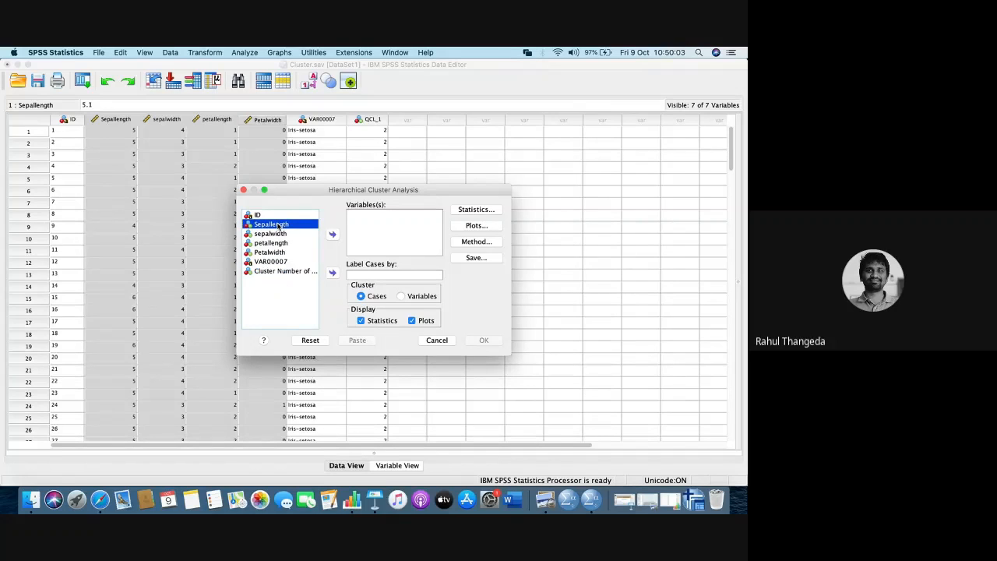
{"action": "key", "text": "shift+Down"}
{"action": "key", "text": "shift+Down"}
{"action": "key", "text": "shift+Down"}
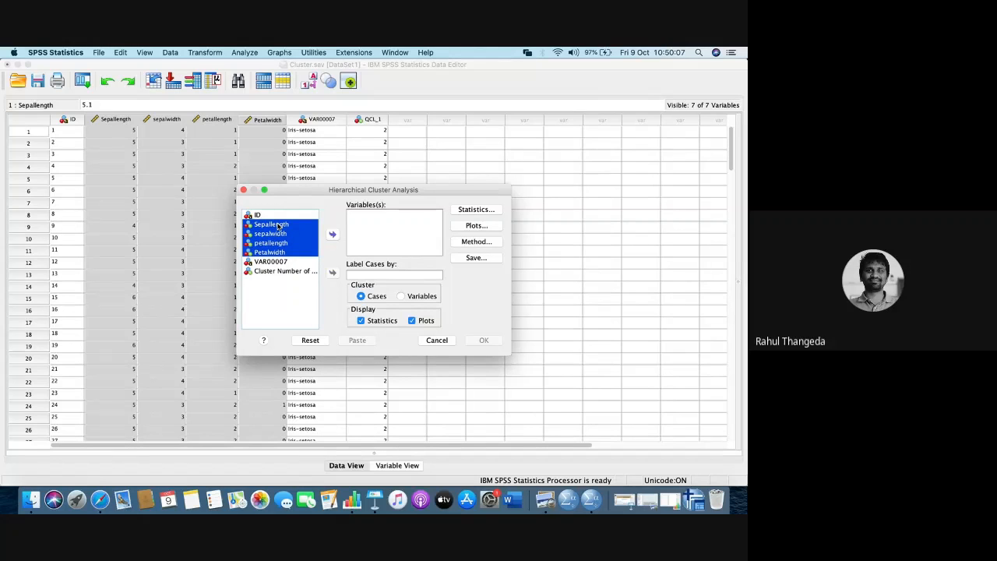
{"action": "left_click", "coordinate": [331, 236]}
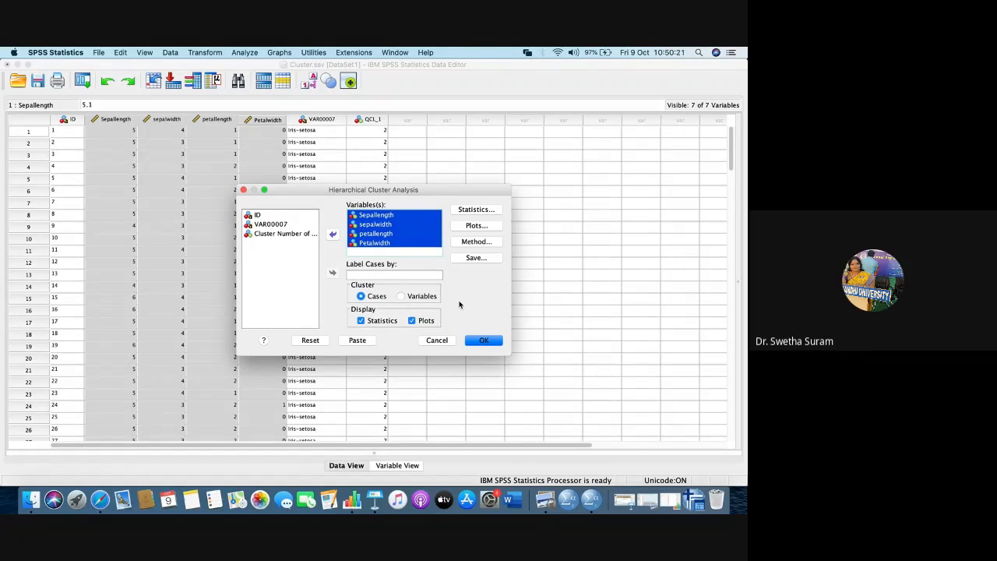
- View the statistics options, dismiss them, and highlight Petalwidth among the analysis variables
{"action": "left_click", "coordinate": [477, 210]}
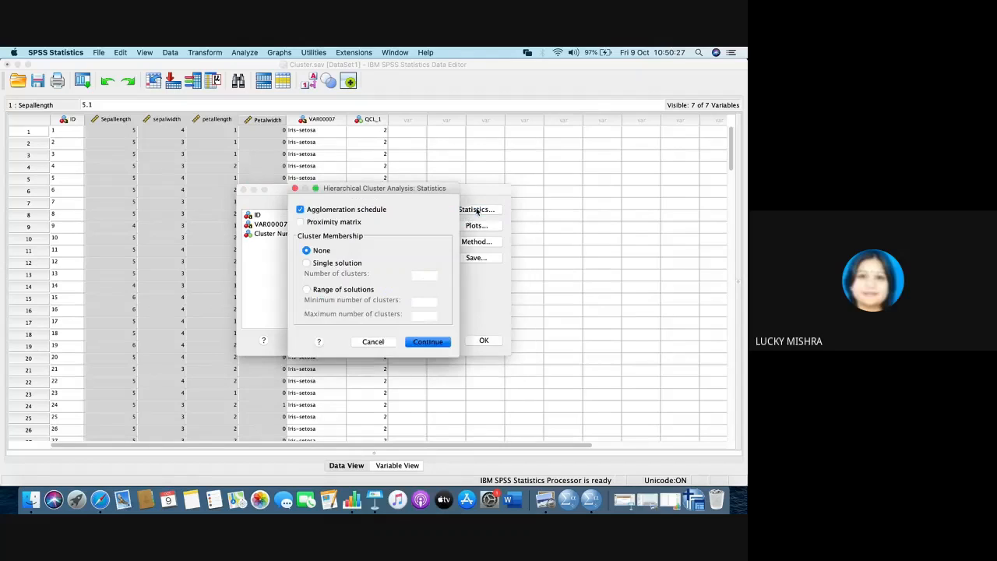
{"action": "left_click", "coordinate": [294, 189]}
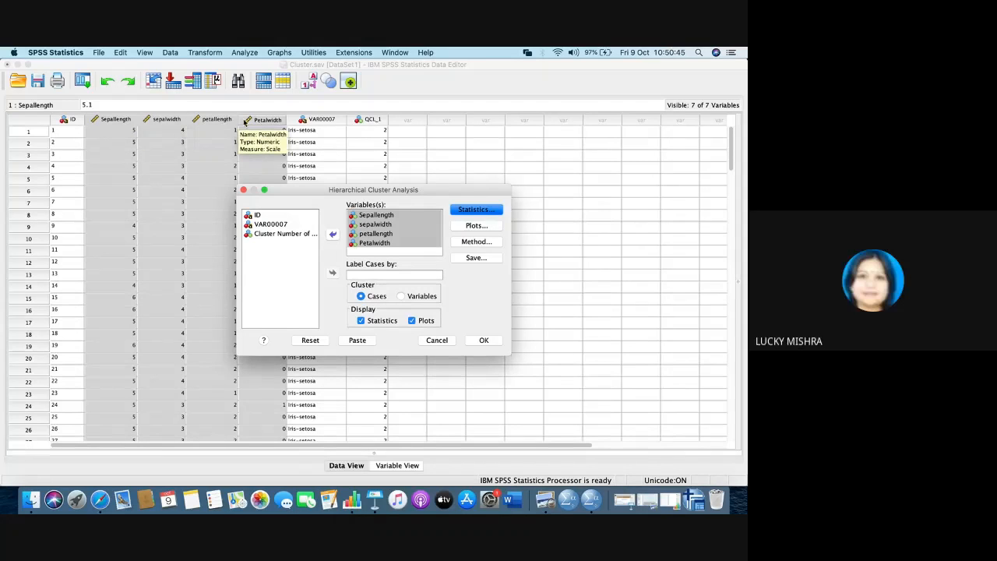
{"action": "left_click", "coordinate": [360, 215]}
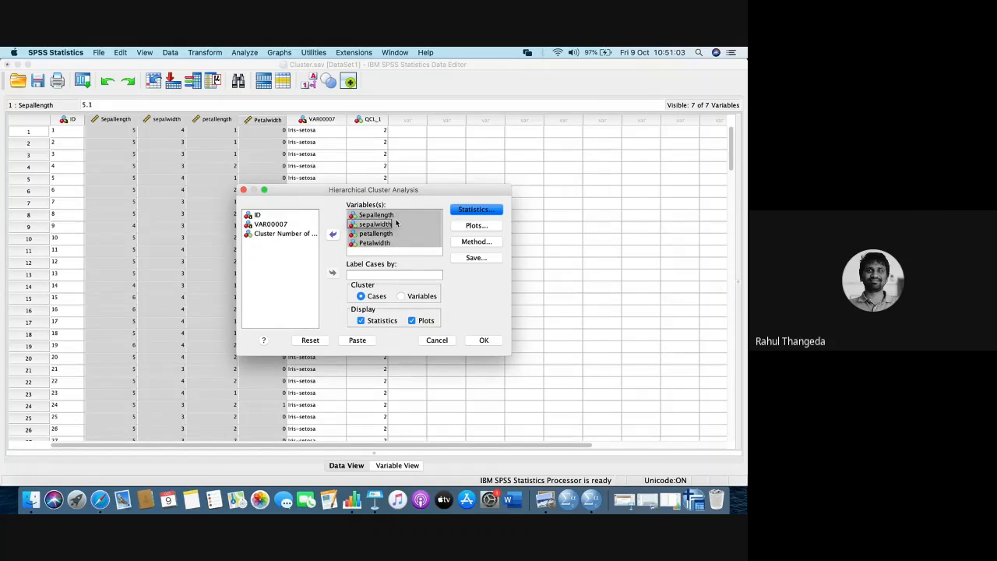
{"action": "left_click", "coordinate": [413, 246]}
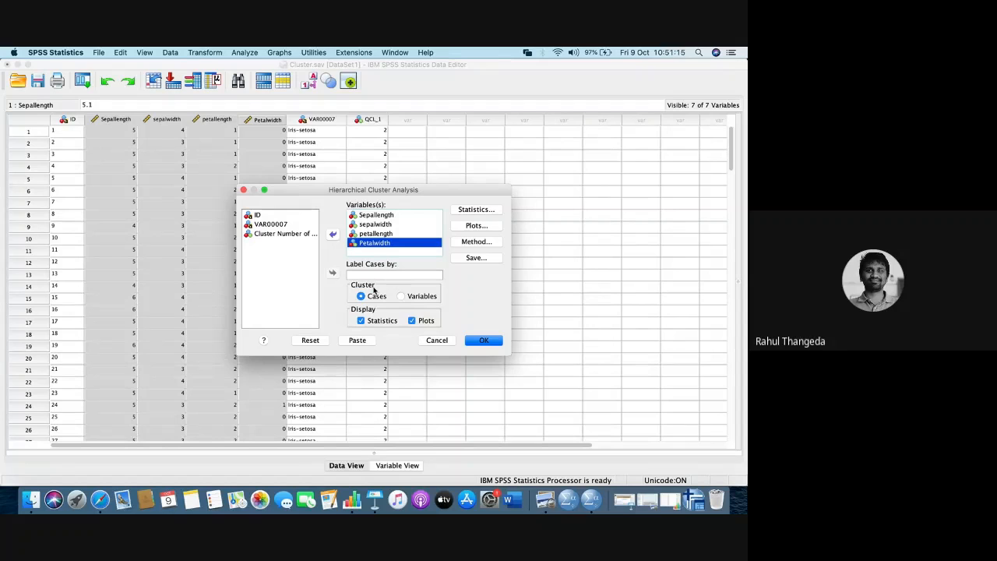
- Include the proximity matrix in the statistics output of the cluster analysis and apply the options
{"action": "left_click", "coordinate": [461, 212]}
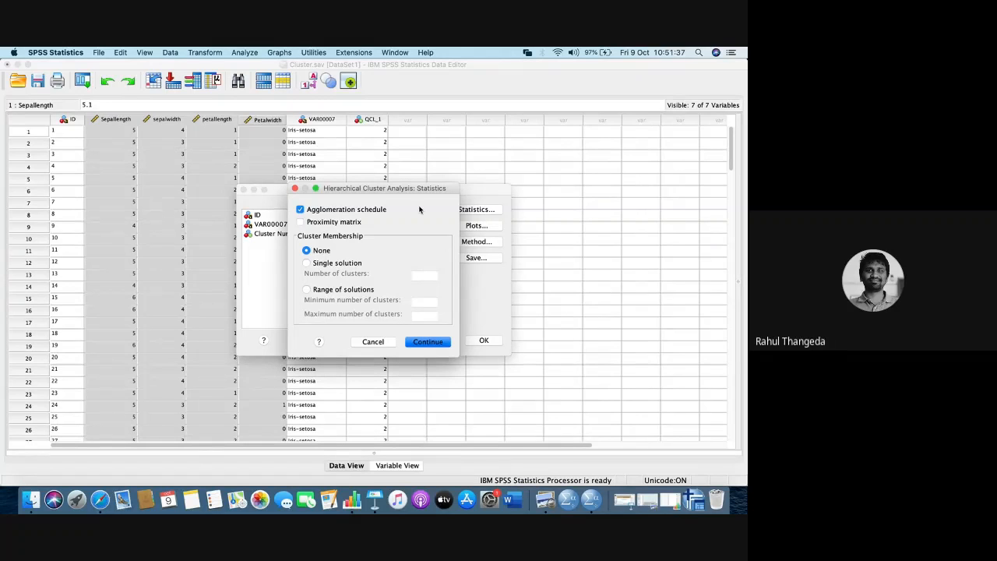
{"action": "left_click", "coordinate": [305, 224]}
{"action": "left_click", "coordinate": [410, 343]}
{"action": "left_click", "coordinate": [472, 207]}
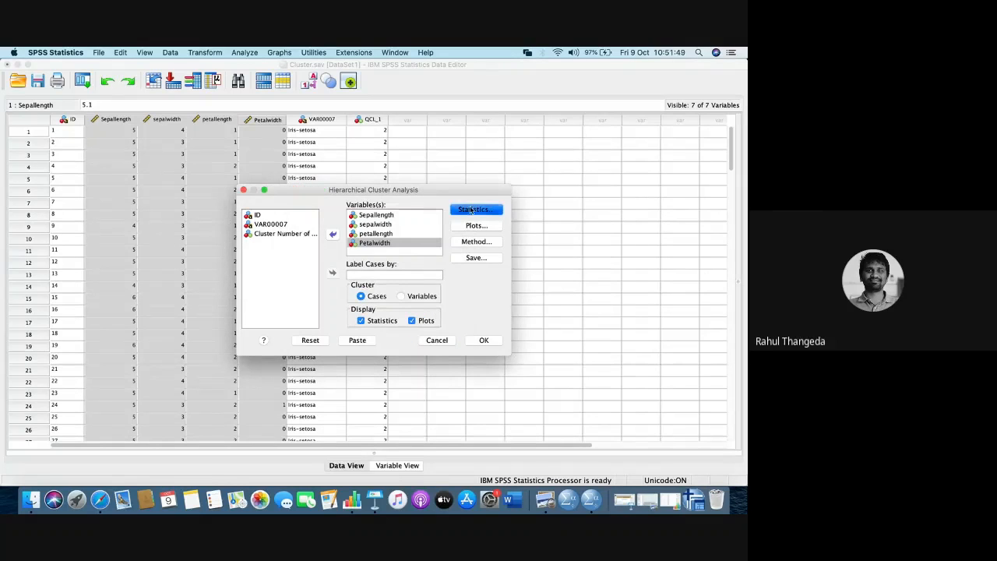
{"action": "left_click", "coordinate": [309, 224]}
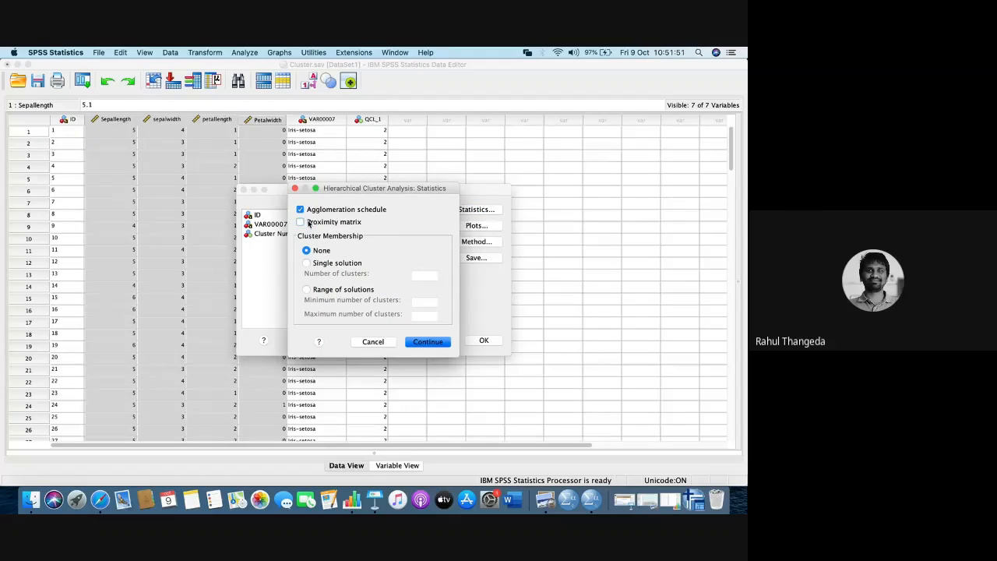
{"action": "left_click", "coordinate": [308, 222]}
{"action": "left_click", "coordinate": [420, 343]}
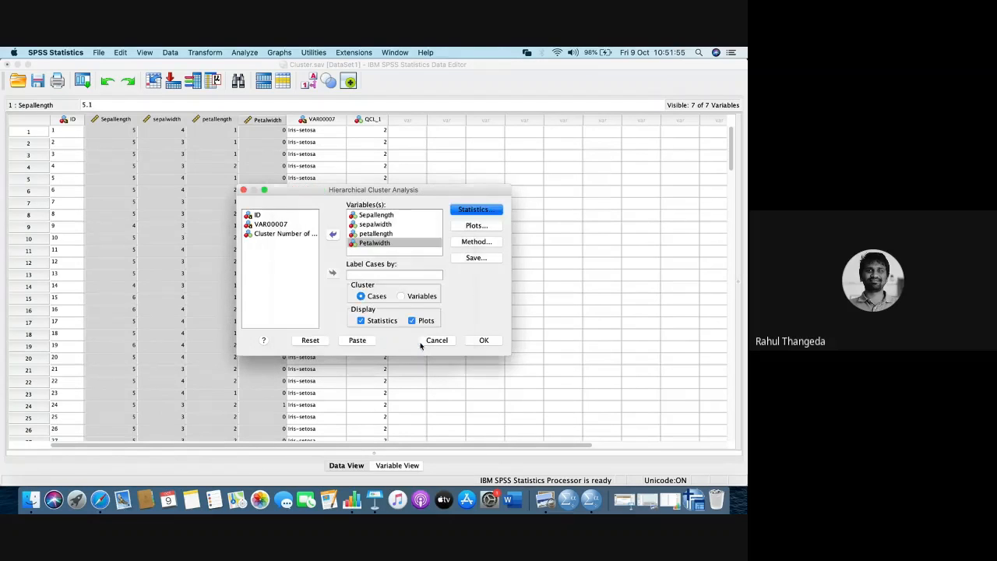
- Review and accept the plot options with a dendrogram, an icicle plot of all clusters and vertical orientation
{"action": "left_click", "coordinate": [477, 226]}
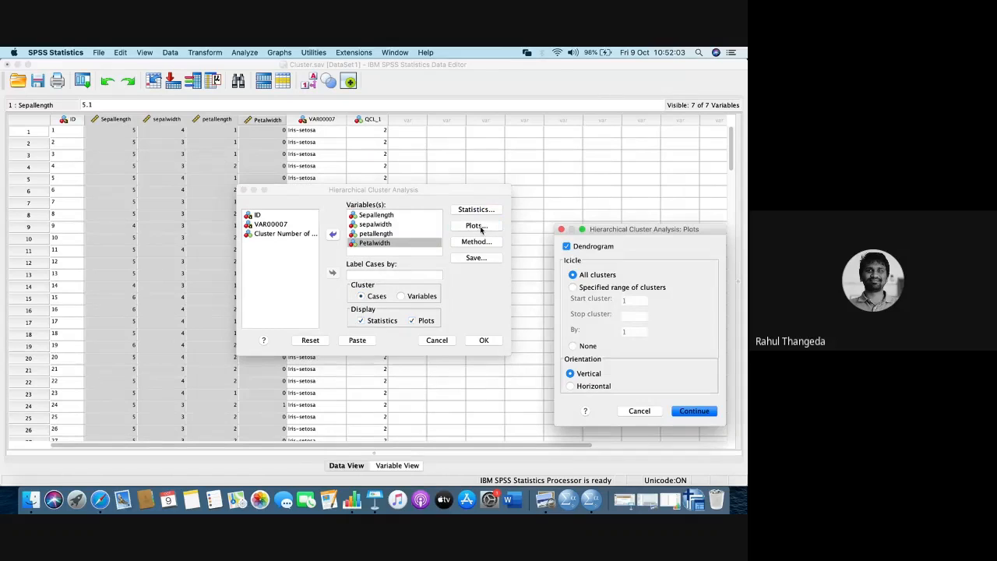
{"action": "left_click_drag", "start_coordinate": [663, 229], "coordinate": [436, 157]}
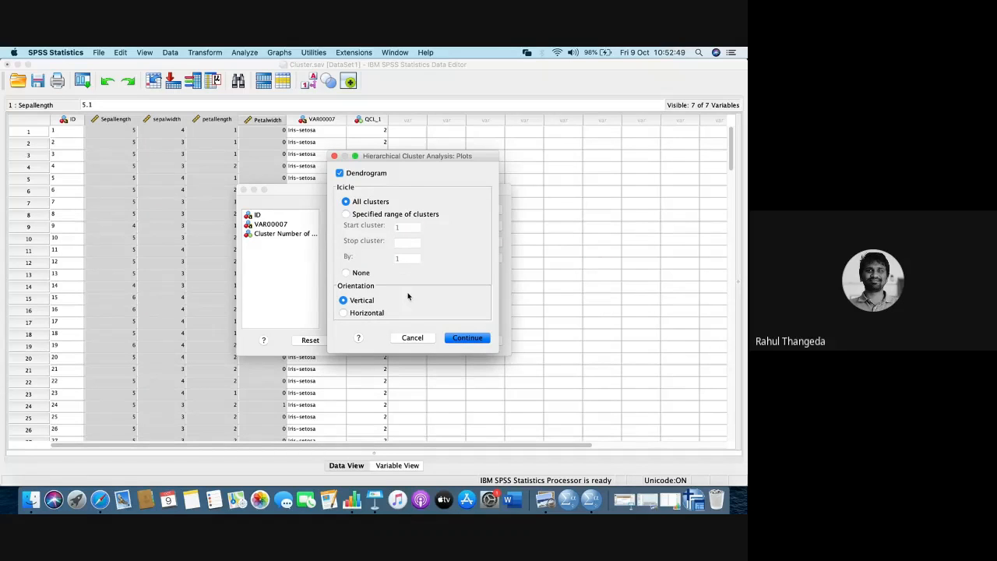
{"action": "left_click", "coordinate": [465, 338]}
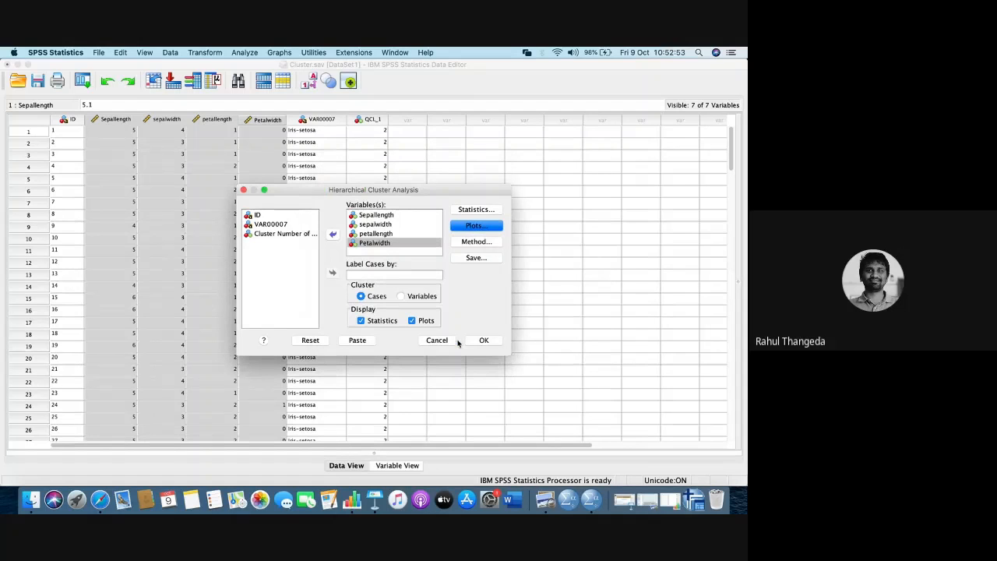
- Use Ward's method as the cluster method with squared Euclidean distance as the interval measure, after viewing the alternatives, and apply the settings
{"action": "left_click", "coordinate": [477, 242]}
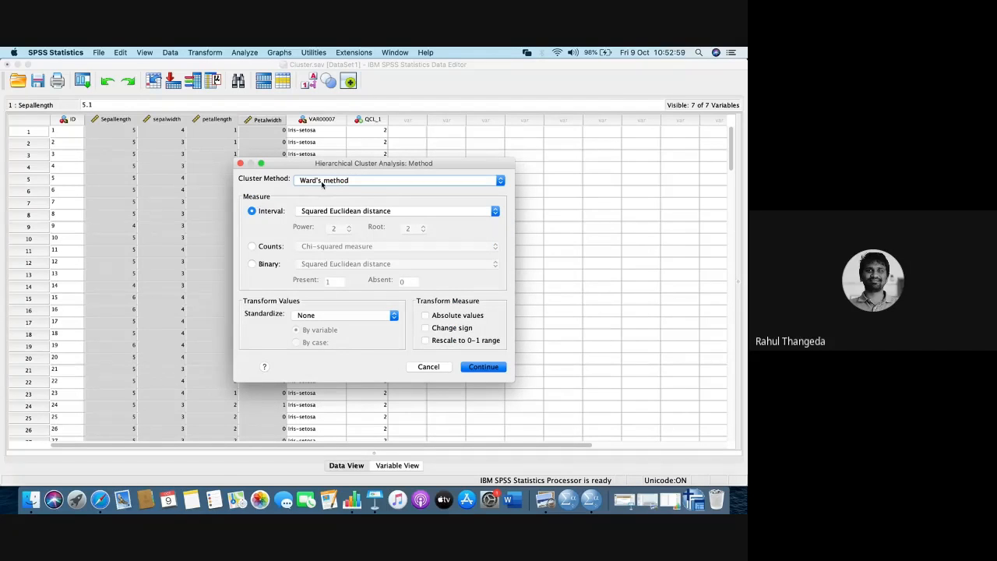
{"action": "left_click", "coordinate": [323, 182]}
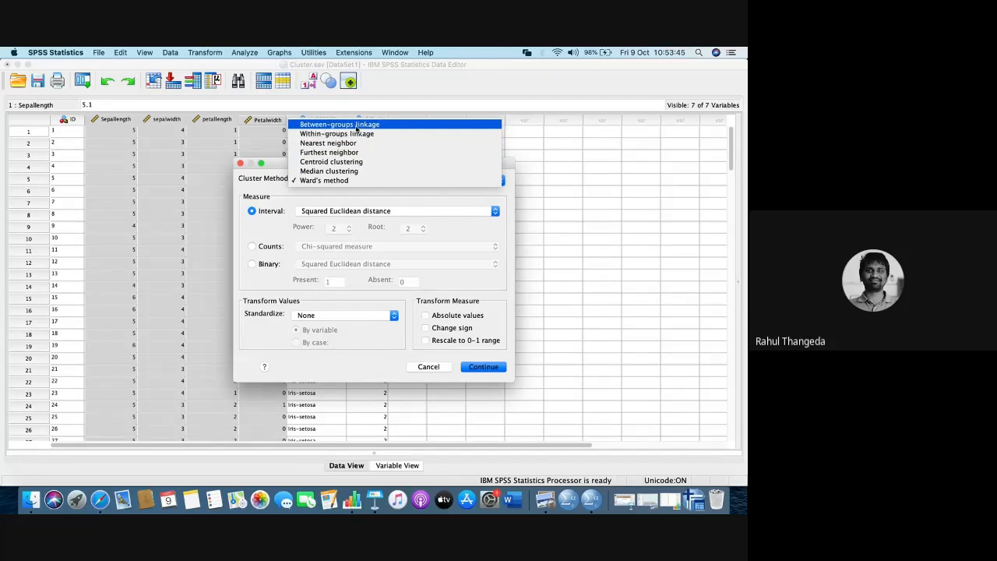
{"action": "left_click", "coordinate": [340, 180]}
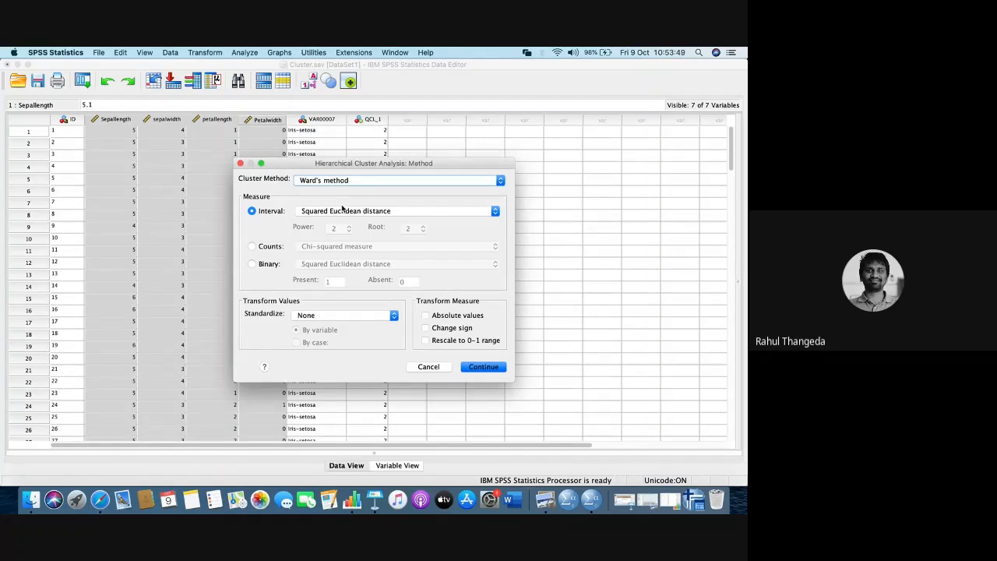
{"action": "left_click", "coordinate": [327, 211]}
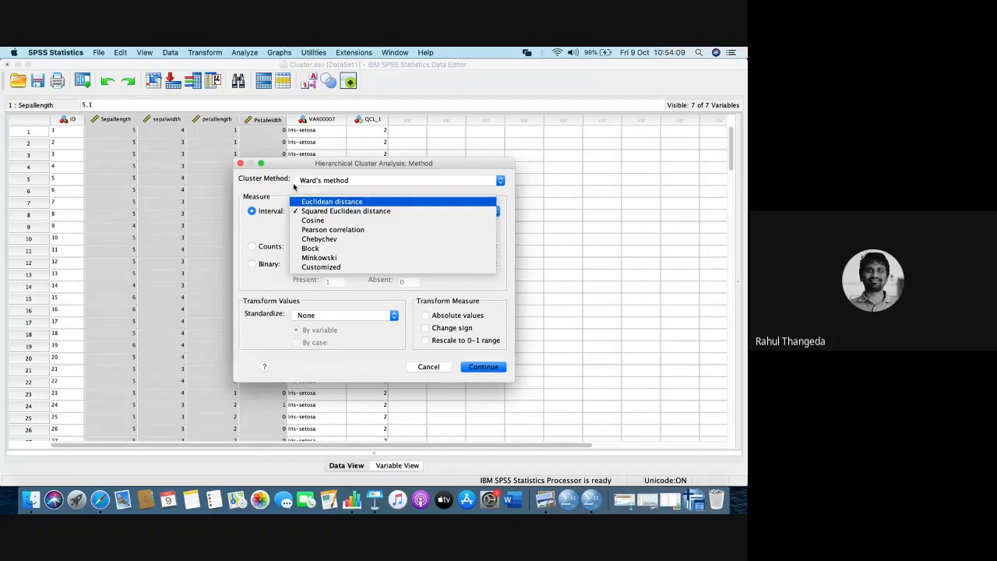
{"action": "left_click", "coordinate": [292, 191]}
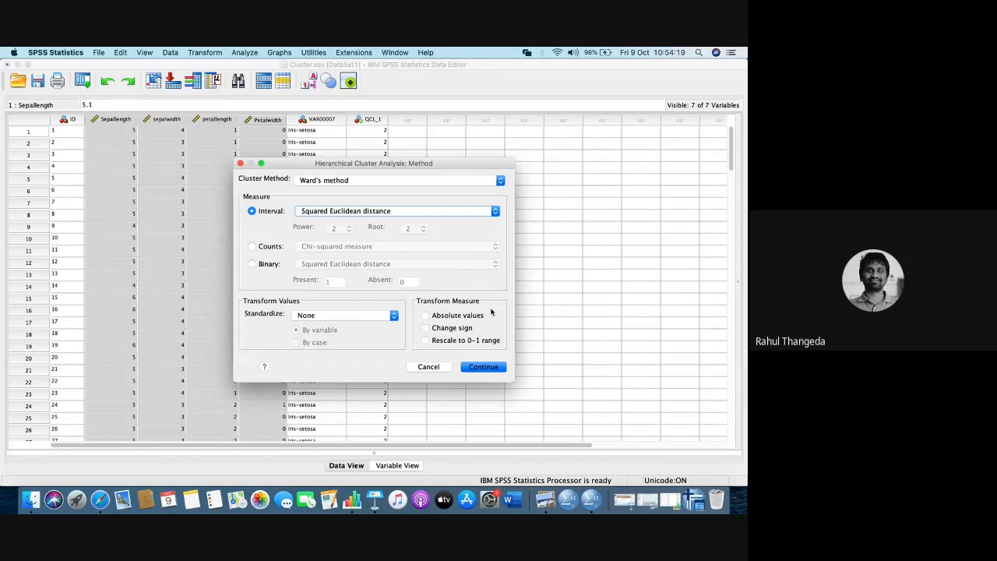
{"action": "left_click", "coordinate": [438, 181]}
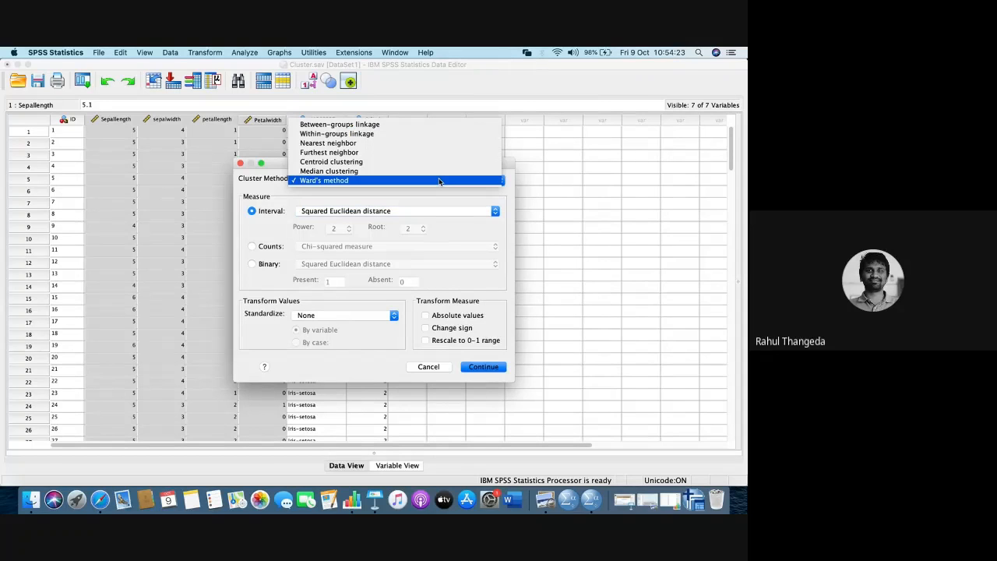
{"action": "left_click", "coordinate": [466, 222]}
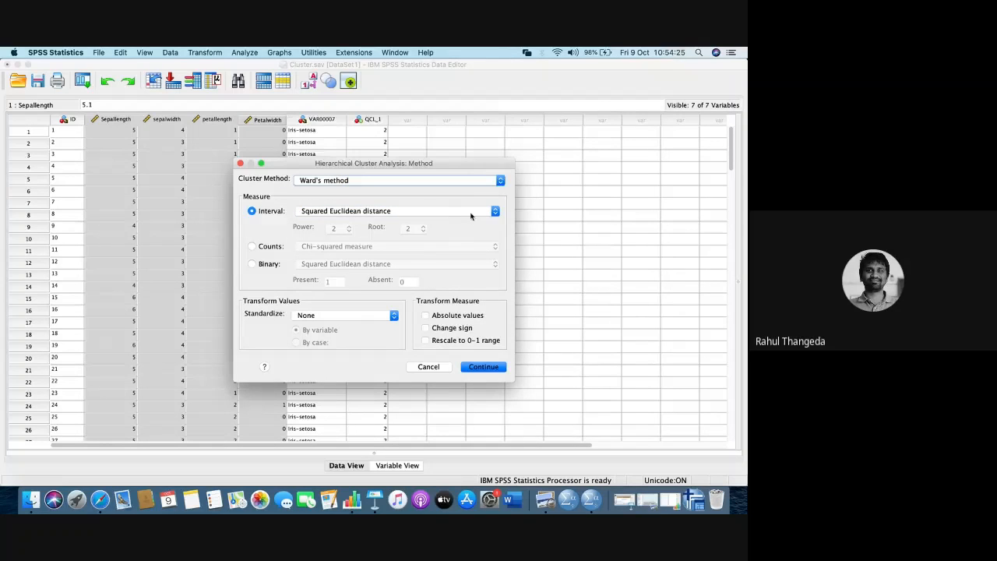
{"action": "left_click", "coordinate": [470, 214]}
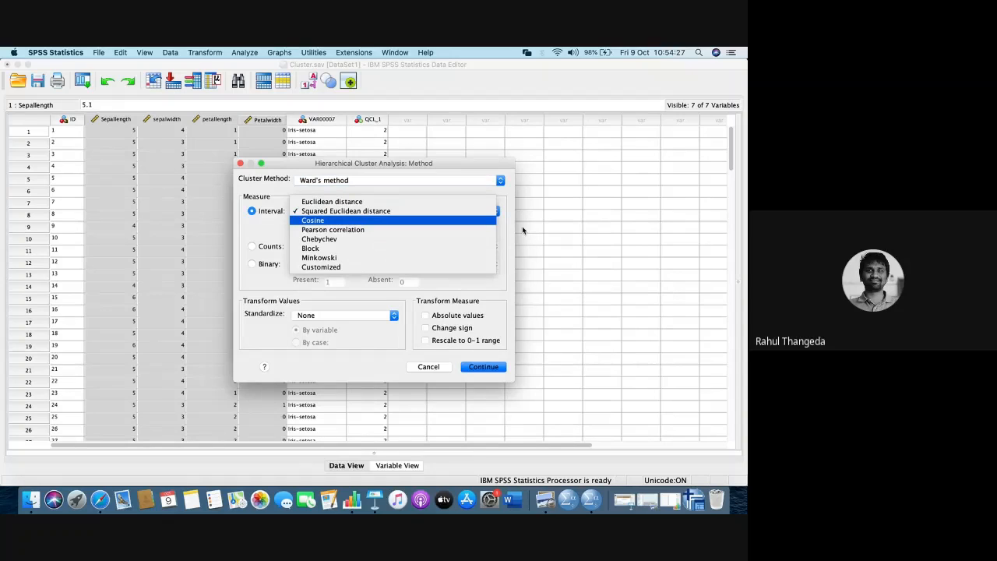
{"action": "left_click", "coordinate": [494, 281]}
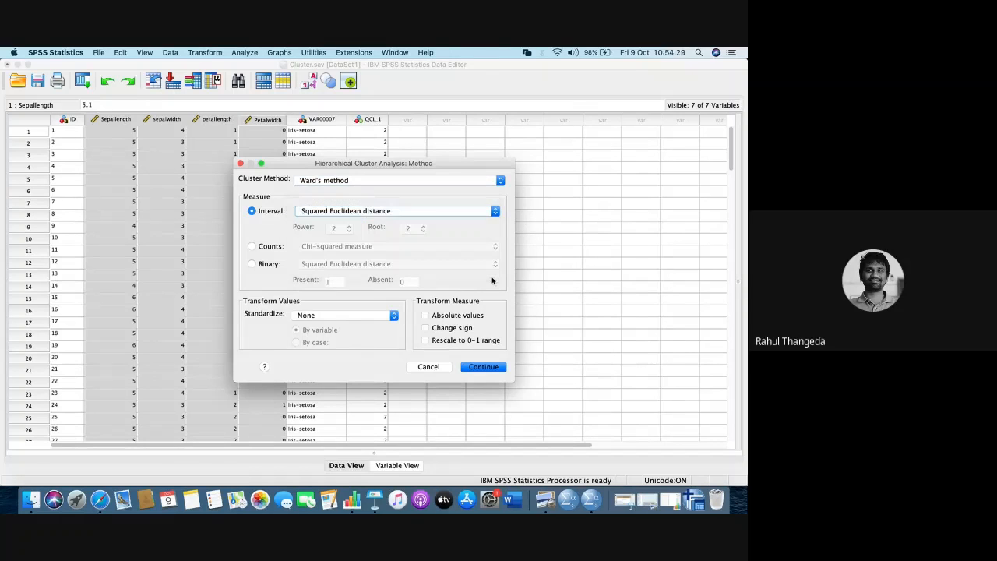
{"action": "left_click", "coordinate": [488, 367]}
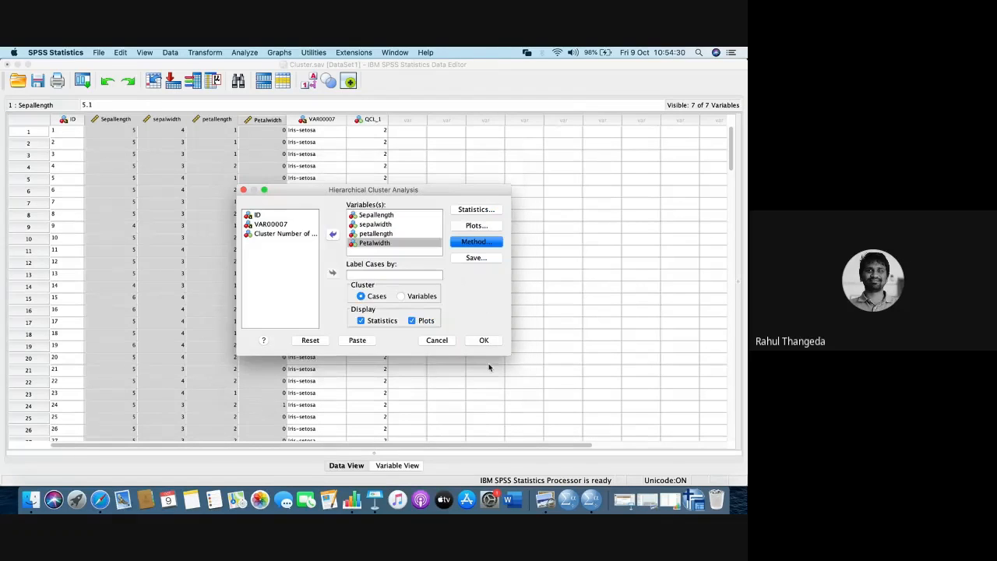
- View the options for saving cluster membership and dismiss them without changes
{"action": "left_click", "coordinate": [477, 259]}
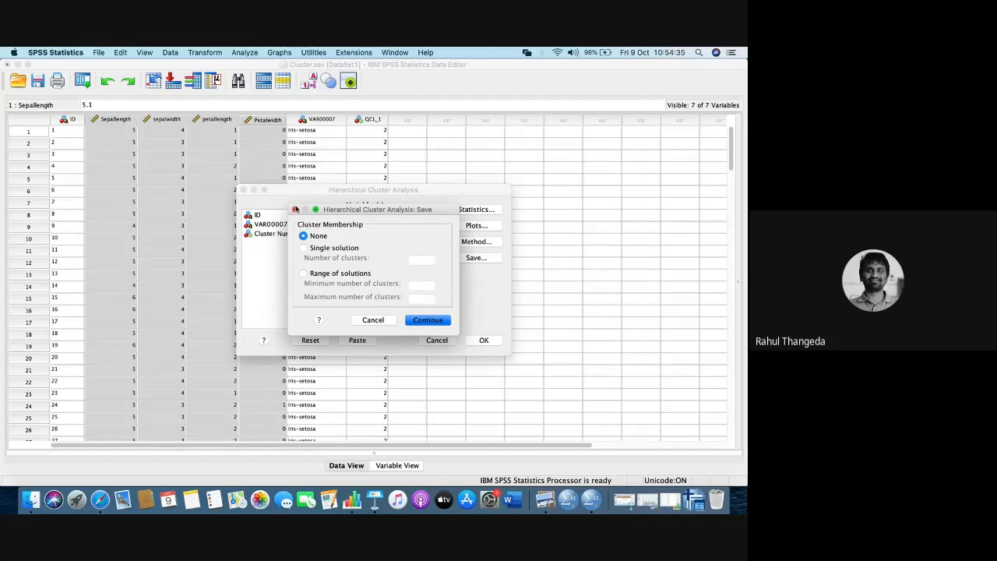
{"action": "left_click", "coordinate": [295, 210]}
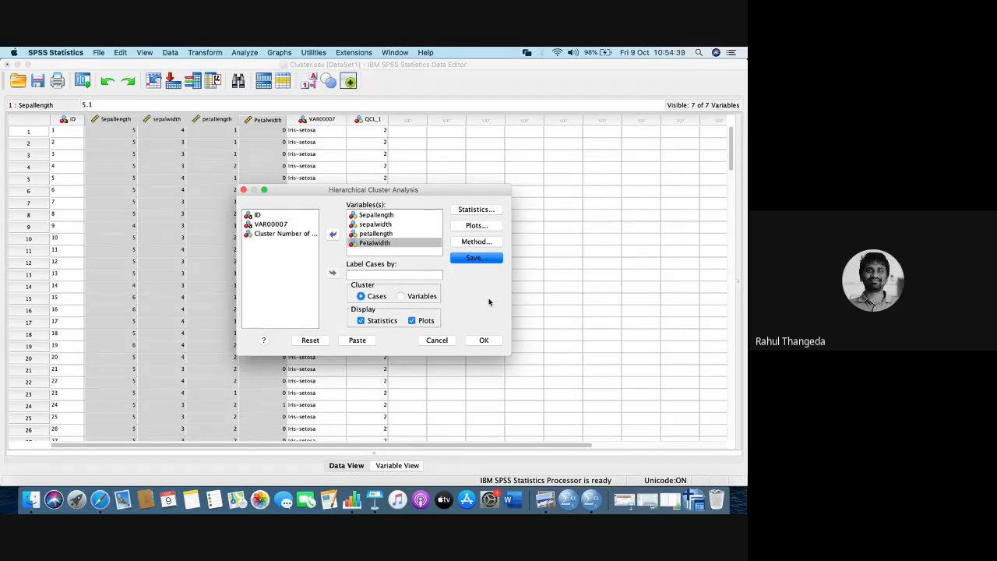
- Check the Google Meet chat, return to SPSS Statistics and run the hierarchical cluster analysis
{"action": "key", "text": "ctrl+Right"}
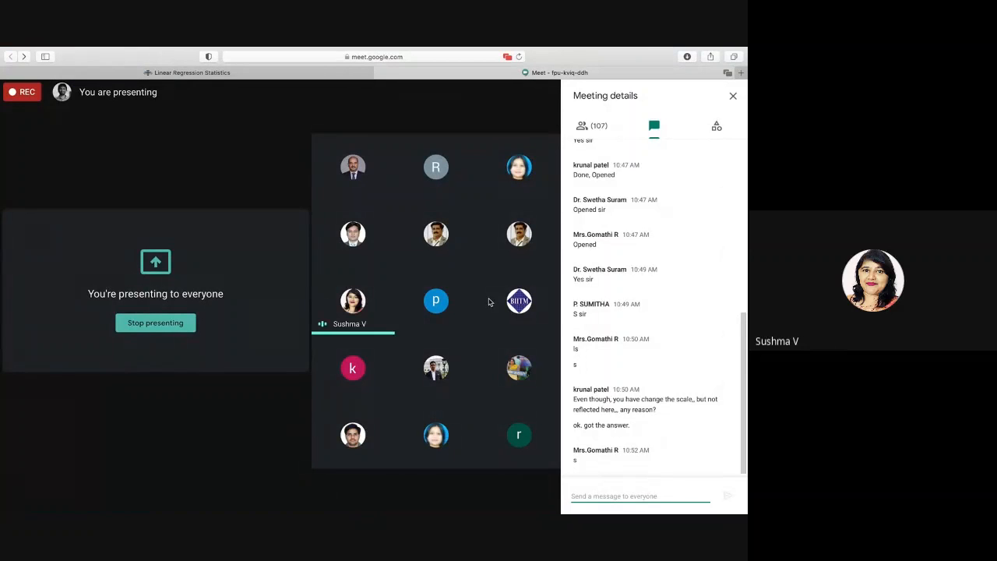
{"action": "key", "text": "ctrl+Left"}
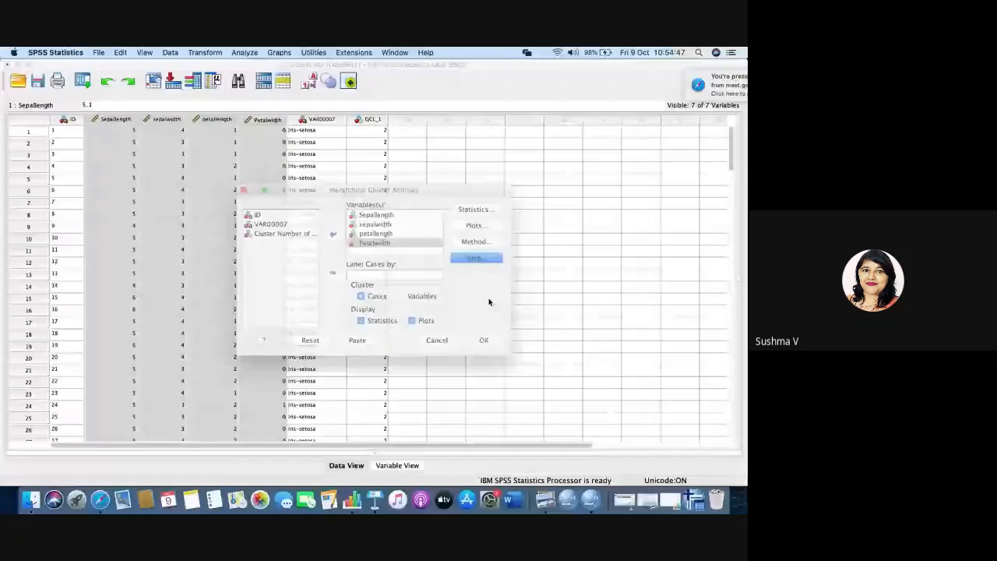
{"action": "left_click", "coordinate": [494, 340]}
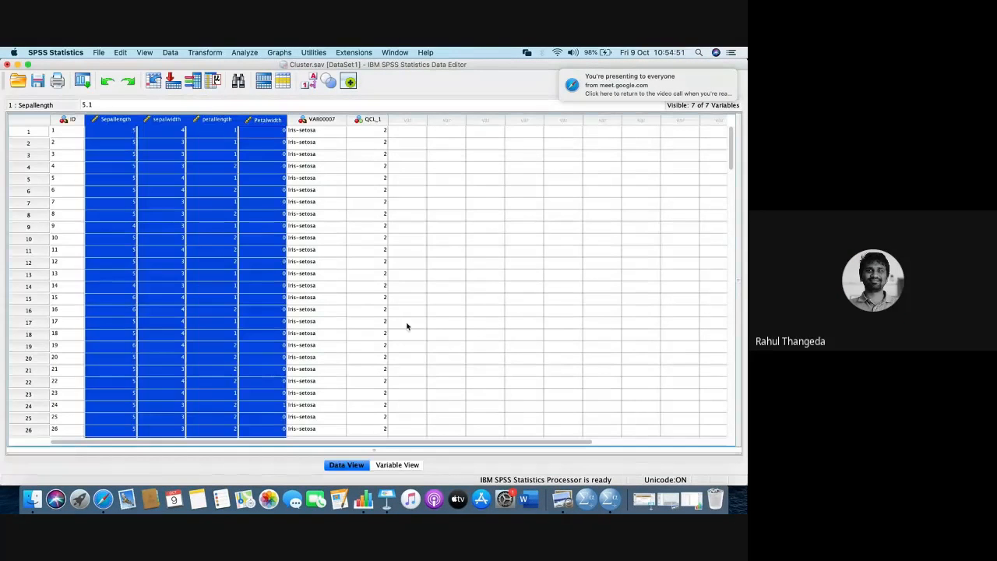
- Switch to the Output1 viewer window and look through the cluster results from the Case Processing Summary to the end of the Proximity Matrix
{"action": "right_click", "coordinate": [612, 503]}
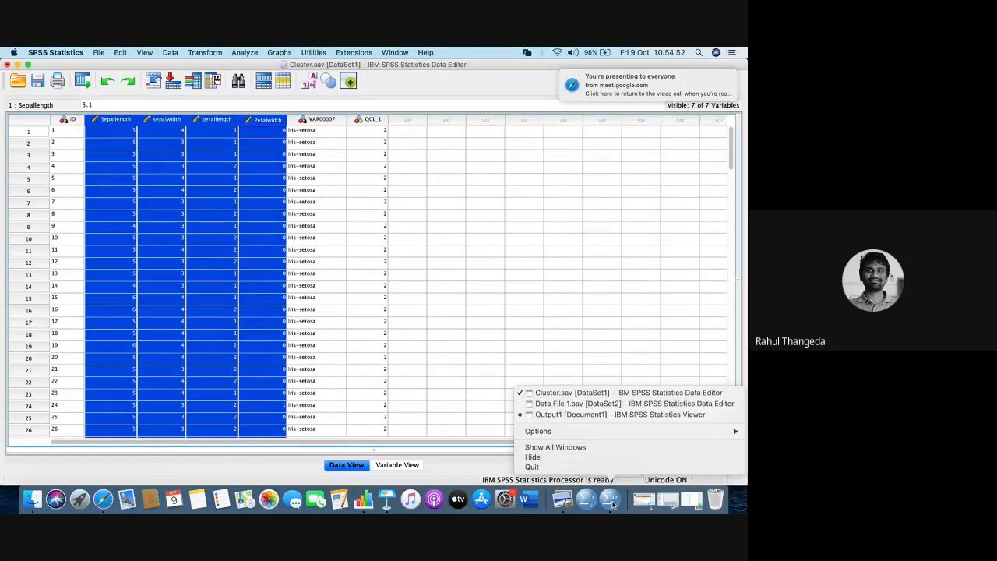
{"action": "left_click", "coordinate": [607, 419]}
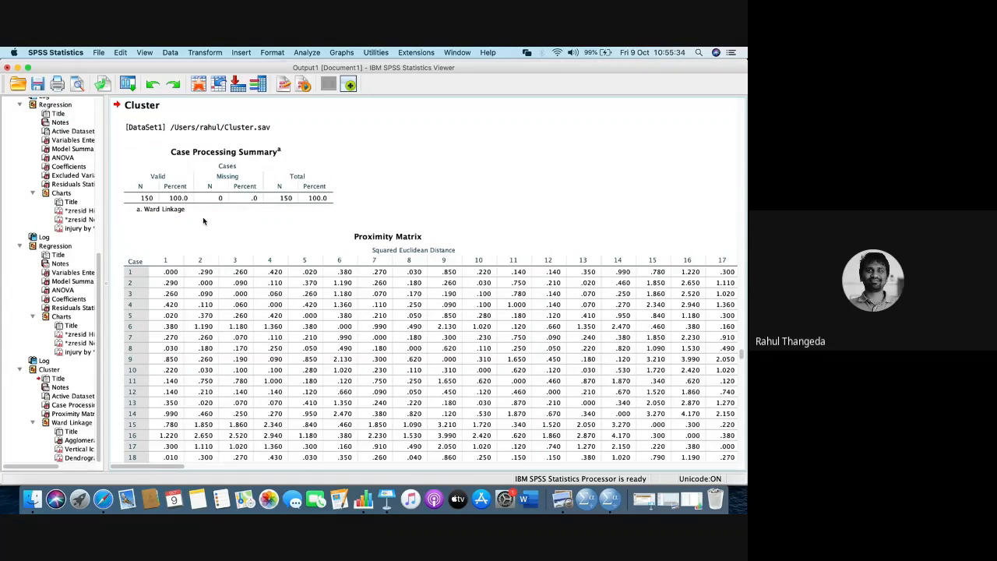
{"action": "scroll", "coordinate": [203, 221], "scroll_direction": "down", "scroll_amount": 2}
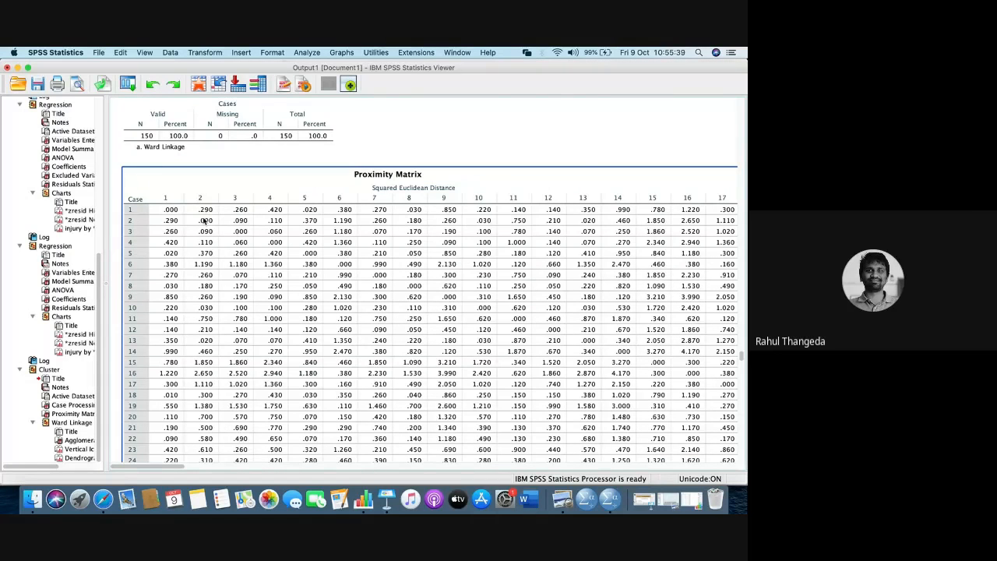
{"action": "scroll", "coordinate": [203, 221], "scroll_direction": "down", "scroll_amount": 3}
{"action": "scroll", "coordinate": [204, 221], "scroll_direction": "down", "scroll_amount": 15}
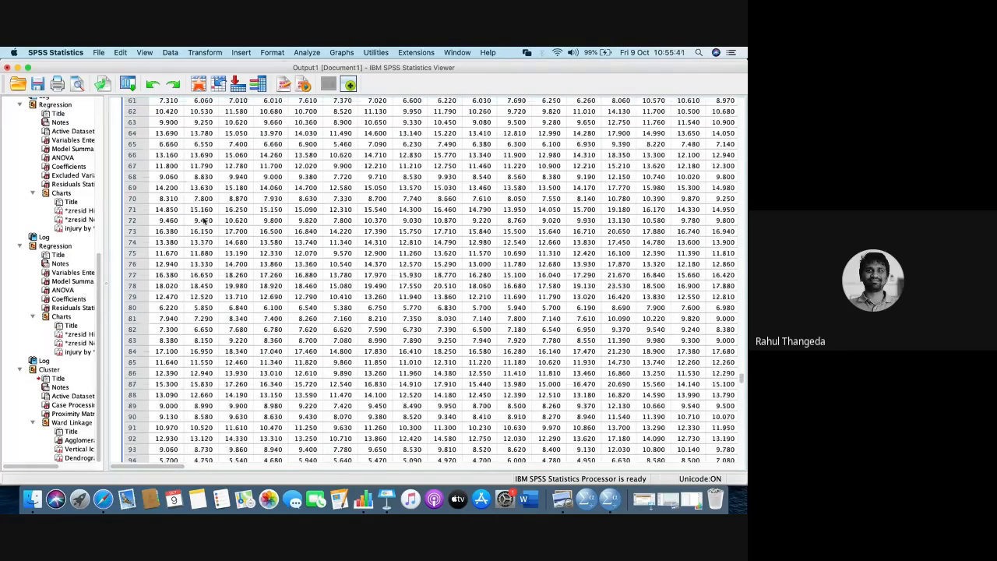
{"action": "scroll", "coordinate": [204, 222], "scroll_direction": "right", "scroll_amount": 1}
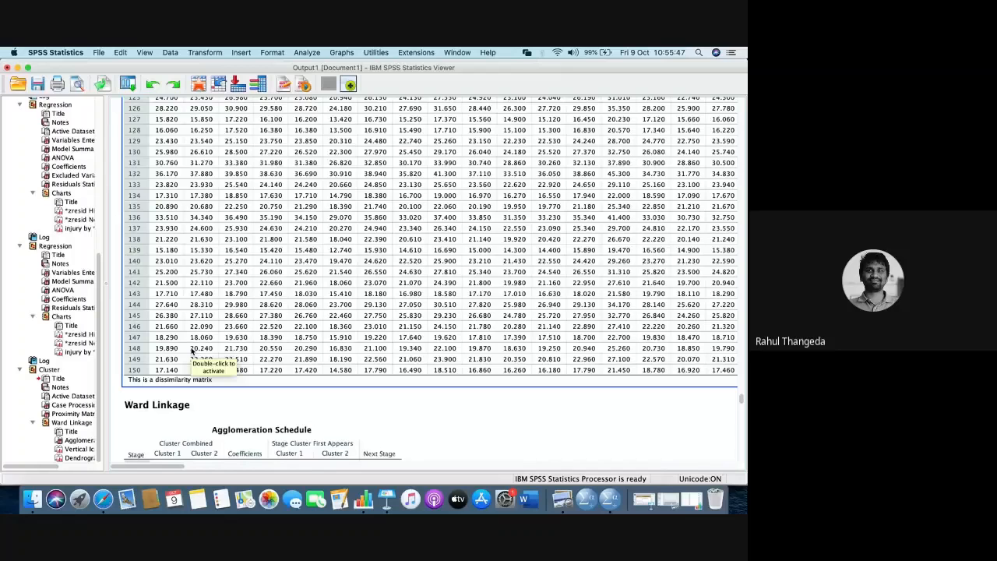
- Go back to the start of the Proximity Matrix and examine the squared Euclidean distances between the cases again
{"action": "scroll", "coordinate": [191, 352], "scroll_direction": "up", "scroll_amount": 3}
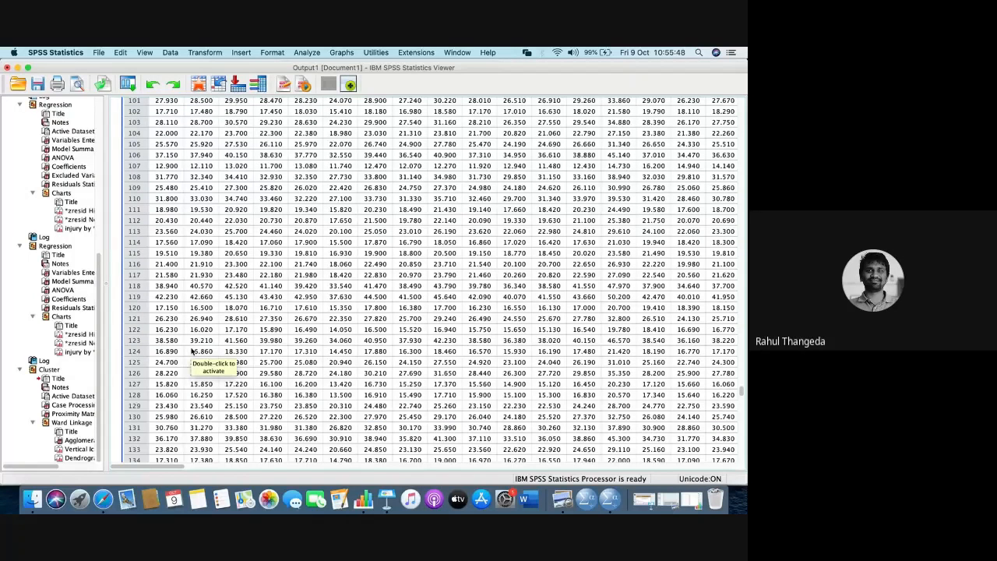
{"action": "scroll", "coordinate": [191, 351], "scroll_direction": "up", "scroll_amount": 10}
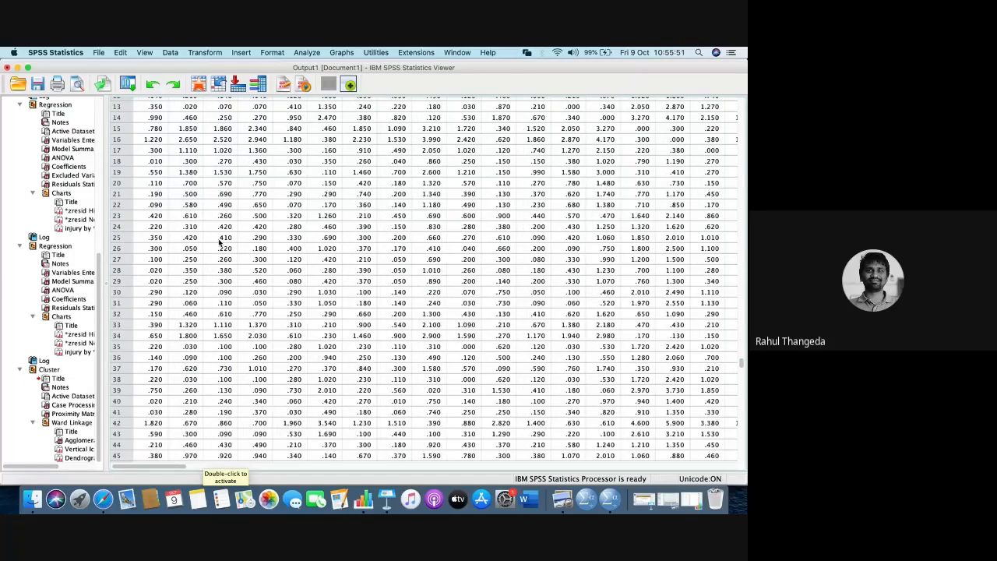
{"action": "scroll", "coordinate": [378, 327], "scroll_direction": "up", "scroll_amount": 10}
{"action": "scroll", "coordinate": [379, 327], "scroll_direction": "down", "scroll_amount": 2}
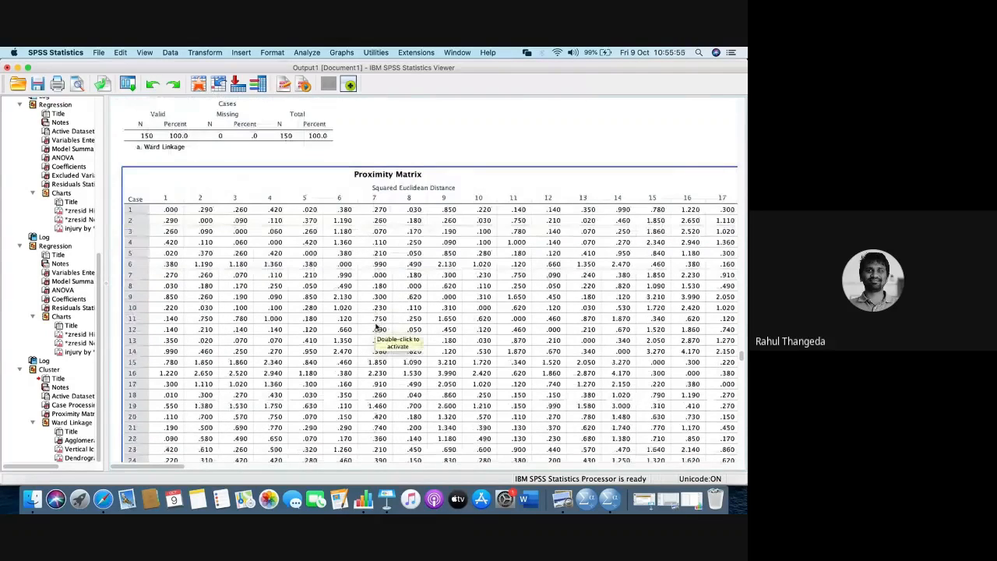
{"action": "scroll", "coordinate": [378, 327], "scroll_direction": "down", "scroll_amount": 8}
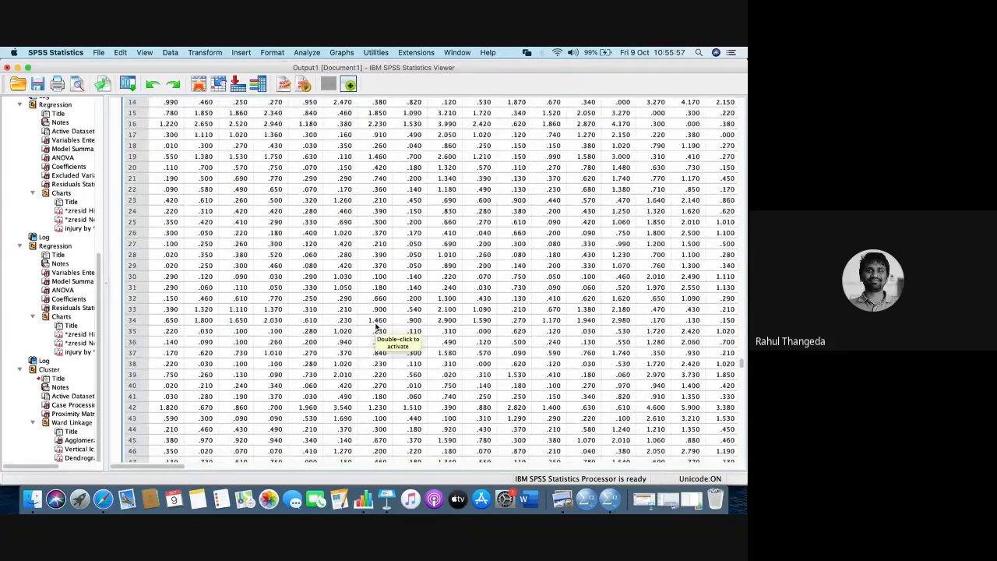
{"action": "scroll", "coordinate": [376, 326], "scroll_direction": "down", "scroll_amount": 5}
{"action": "scroll", "coordinate": [376, 326], "scroll_direction": "down", "scroll_amount": 5}
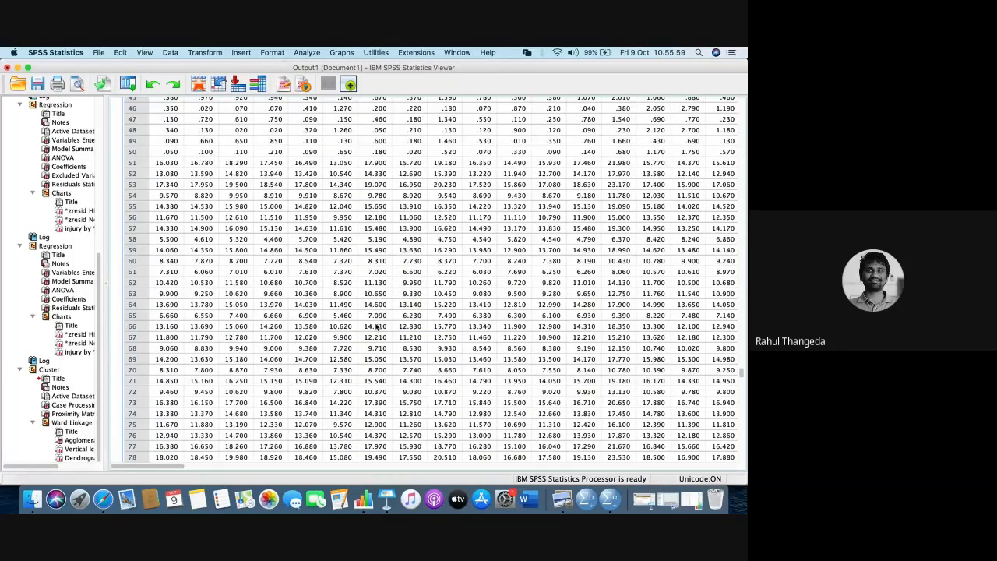
- Examine the Ward Linkage Agglomeration Schedule from stage 1 to stage 149, including the combined clusters and coefficients
{"action": "scroll", "coordinate": [376, 325], "scroll_direction": "down", "scroll_amount": 20}
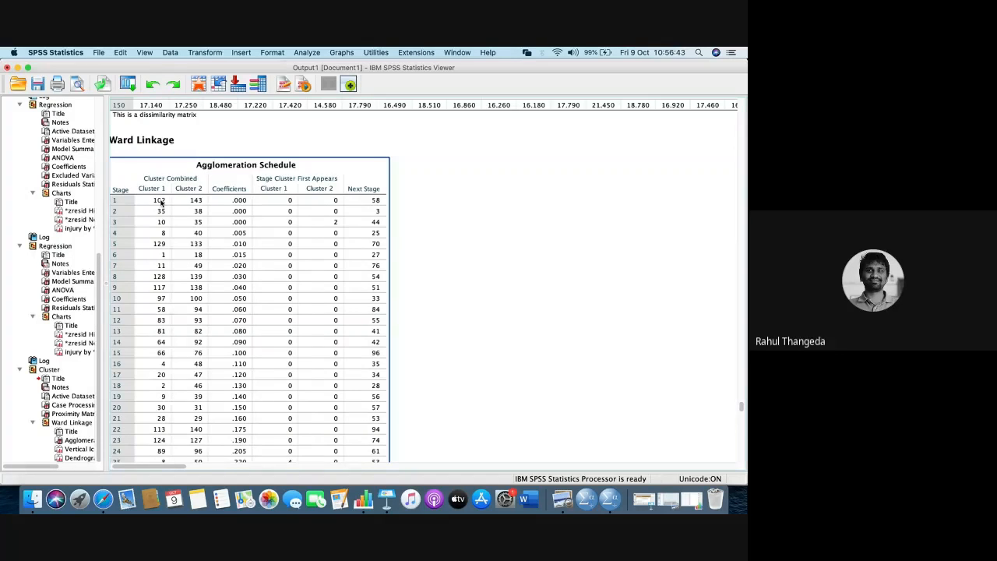
{"action": "scroll", "coordinate": [160, 202], "scroll_direction": "down", "scroll_amount": 20}
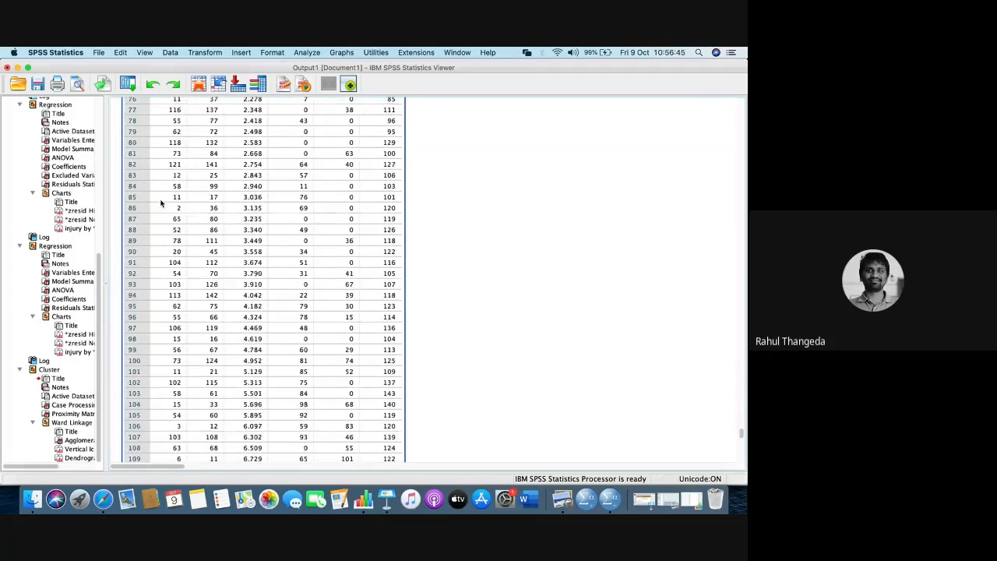
{"action": "scroll", "coordinate": [160, 202], "scroll_direction": "down", "scroll_amount": 9}
{"action": "scroll", "coordinate": [160, 203], "scroll_direction": "down", "scroll_amount": 7}
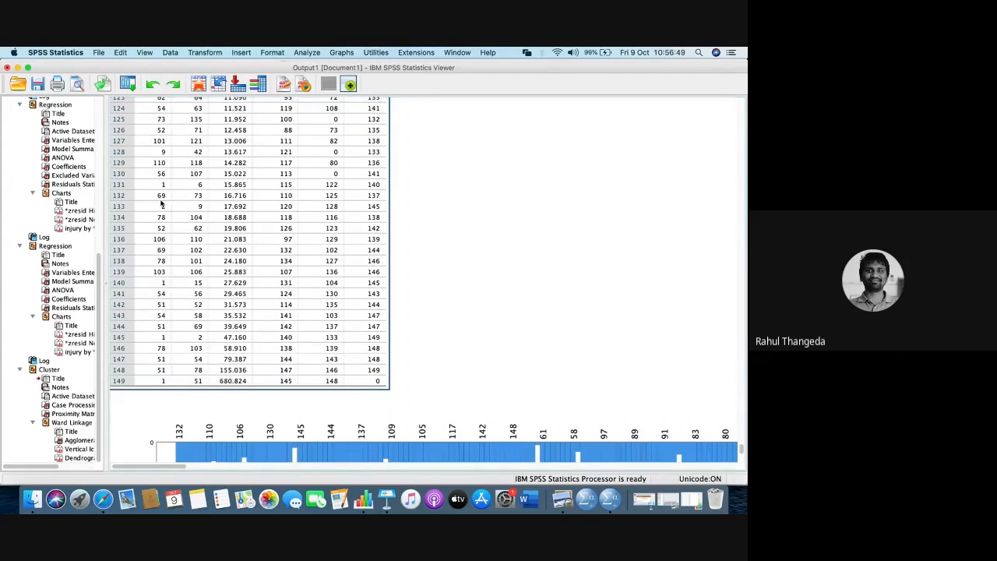
{"action": "scroll", "coordinate": [161, 202], "scroll_direction": "up", "scroll_amount": 20}
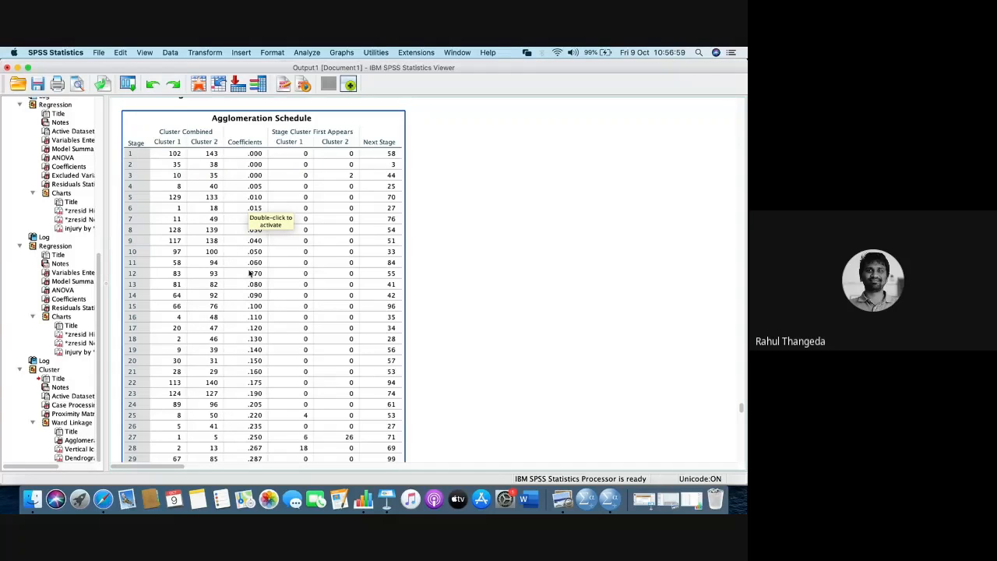
{"action": "scroll", "coordinate": [249, 271], "scroll_direction": "down", "scroll_amount": 5}
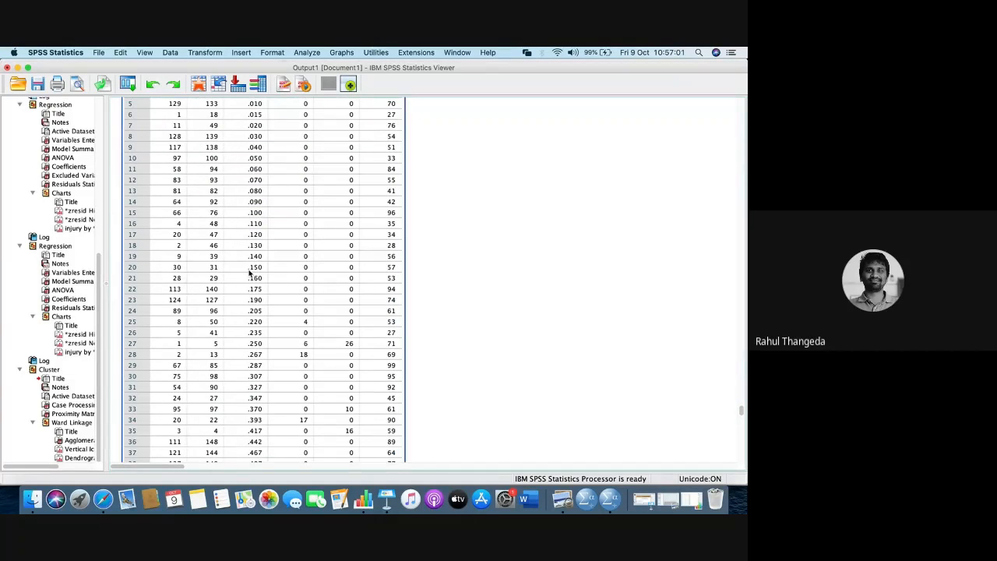
{"action": "scroll", "coordinate": [250, 271], "scroll_direction": "down", "scroll_amount": 15}
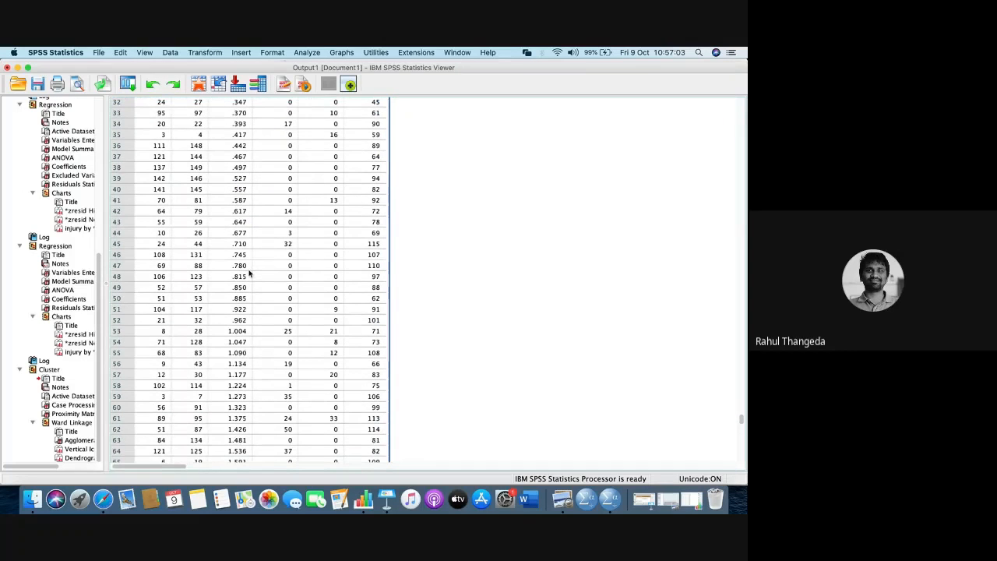
{"action": "scroll", "coordinate": [250, 271], "scroll_direction": "down", "scroll_amount": 20}
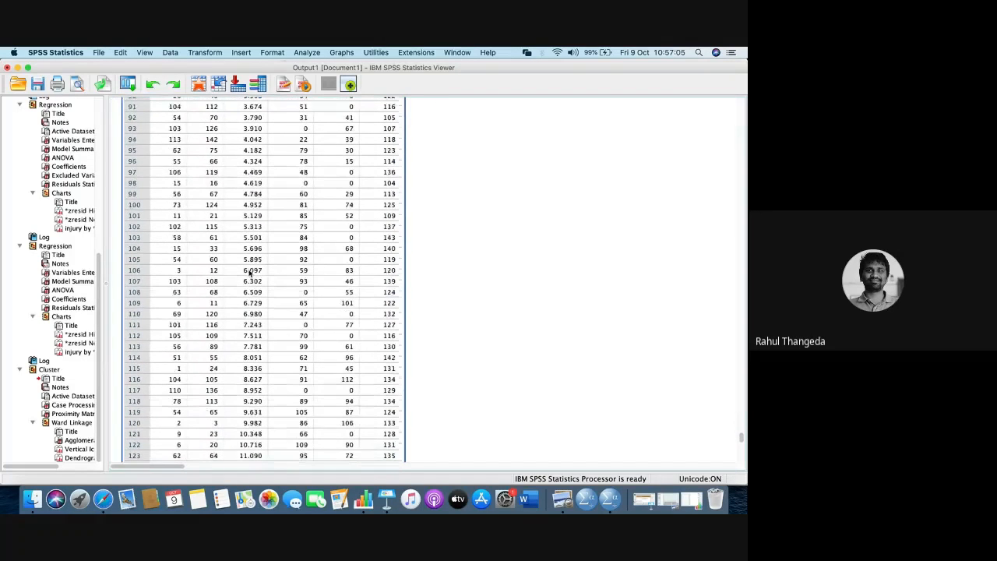
{"action": "scroll", "coordinate": [249, 271], "scroll_direction": "down", "scroll_amount": 20}
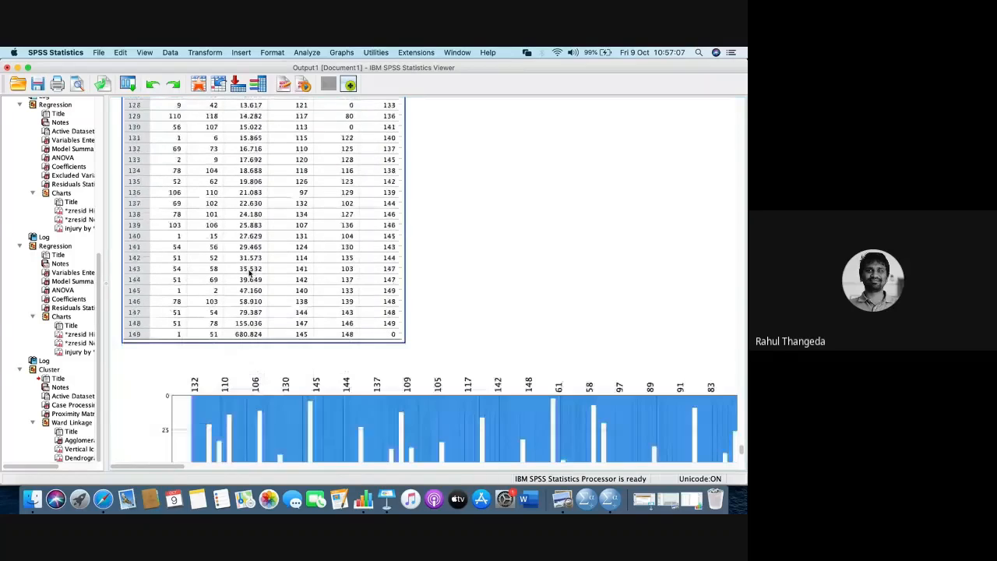
- Select the Agglomeration Schedule and compare the coefficients of its final stages to find the large jumps
{"action": "scroll", "coordinate": [249, 271], "scroll_direction": "up", "scroll_amount": 1}
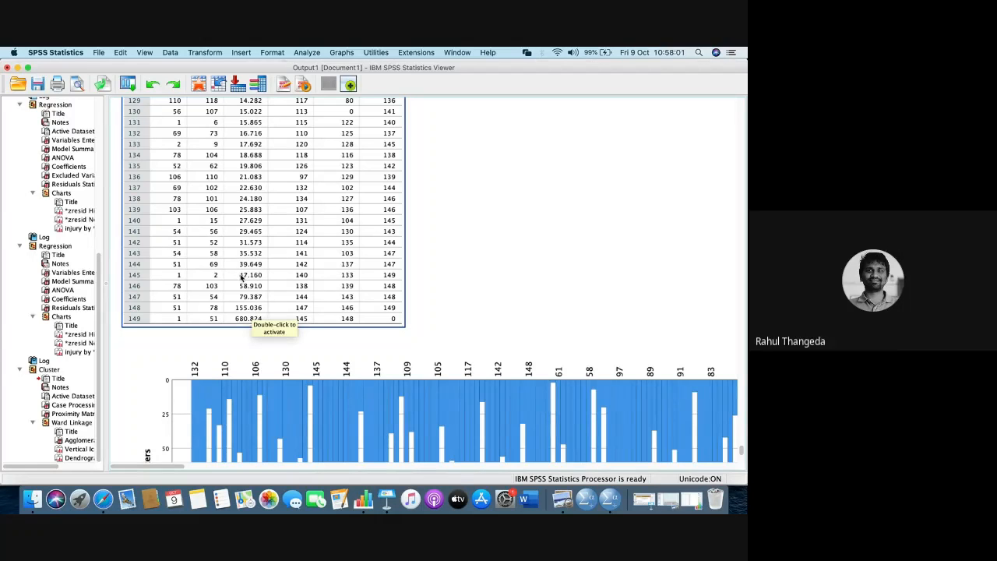
{"action": "left_click", "coordinate": [240, 320]}
{"action": "scroll", "coordinate": [241, 320], "scroll_direction": "down", "scroll_amount": 20}
{"action": "scroll", "coordinate": [241, 319], "scroll_direction": "down", "scroll_amount": 5}
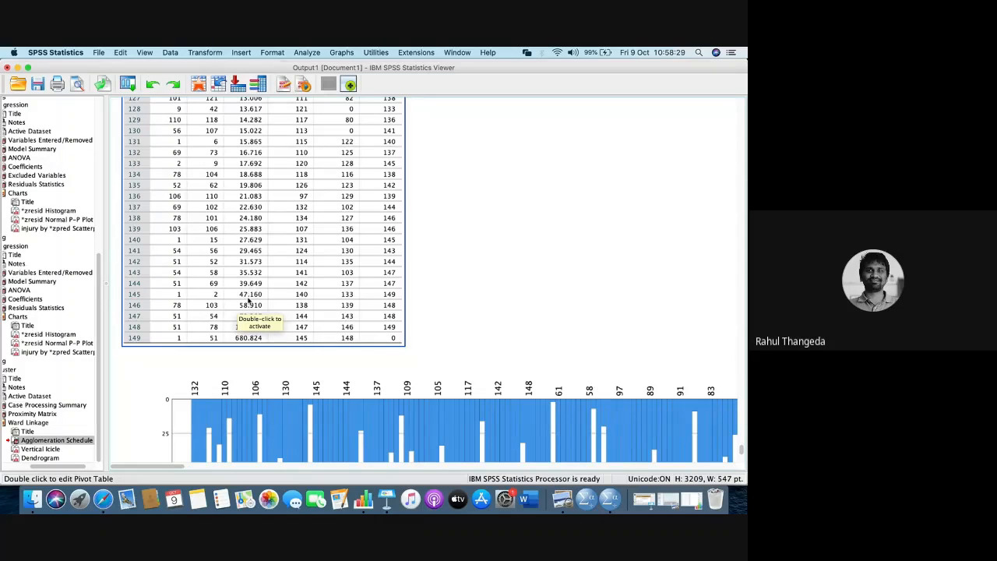
{"action": "scroll", "coordinate": [249, 304], "scroll_direction": "up", "scroll_amount": 15}
{"action": "scroll", "coordinate": [247, 306], "scroll_direction": "down", "scroll_amount": 10}
{"action": "scroll", "coordinate": [246, 306], "scroll_direction": "down", "scroll_amount": 15}
{"action": "scroll", "coordinate": [246, 307], "scroll_direction": "up", "scroll_amount": 5}
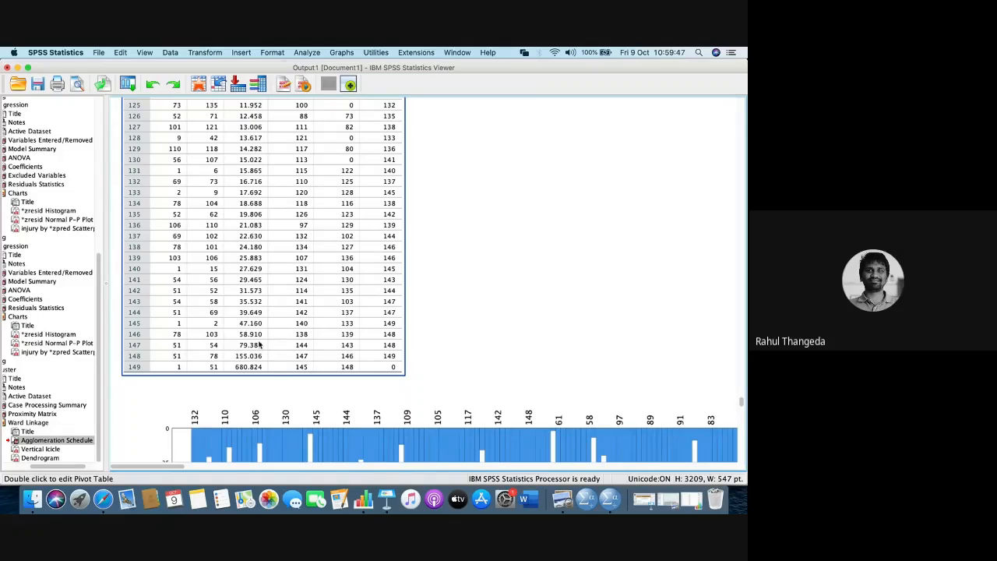
{"action": "scroll", "coordinate": [260, 344], "scroll_direction": "down", "scroll_amount": 2}
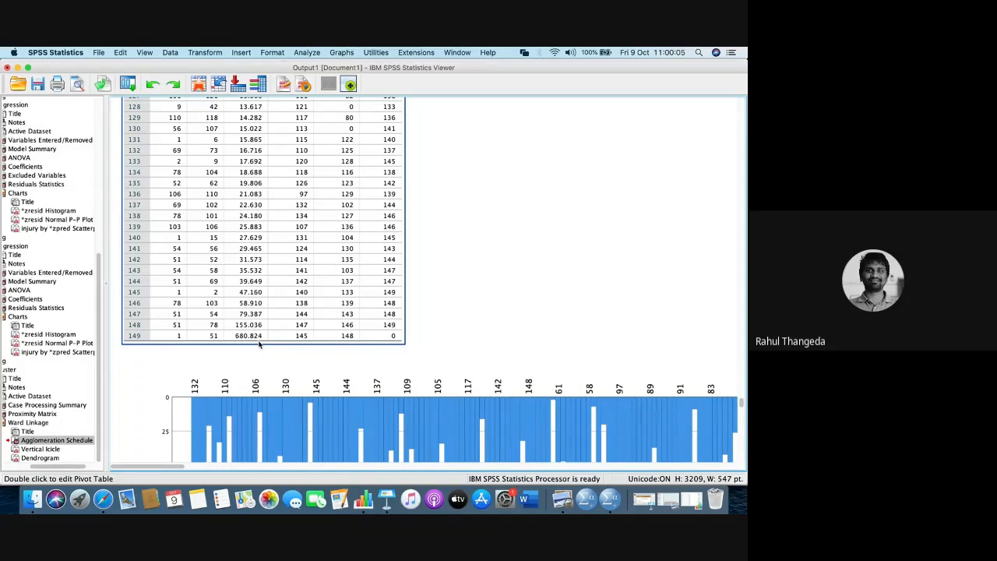
- Look over the vertical icicle plot and the start of the dendrogram, then check the Google Meet chat and return to SPSS Statistics
{"action": "scroll", "coordinate": [260, 345], "scroll_direction": "down", "scroll_amount": 3}
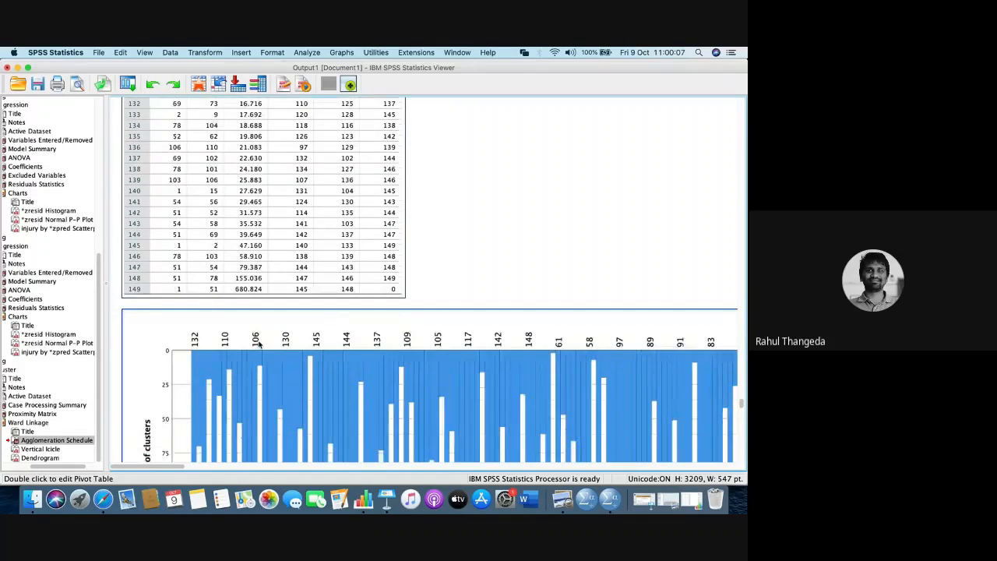
{"action": "scroll", "coordinate": [260, 345], "scroll_direction": "down", "scroll_amount": 10}
{"action": "scroll", "coordinate": [259, 345], "scroll_direction": "down", "scroll_amount": 10}
{"action": "key", "text": "ctrl+Right"}
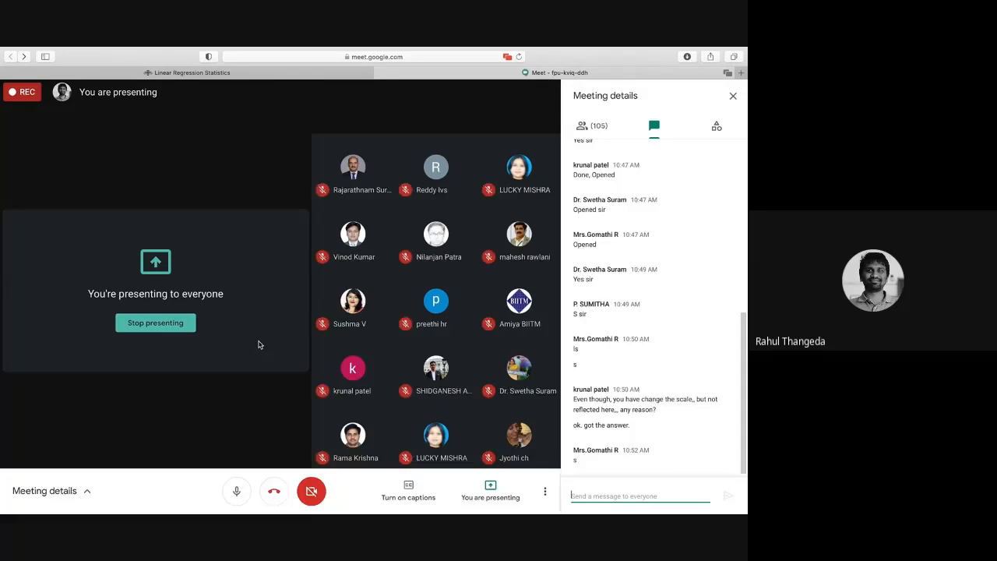
{"action": "key", "text": "super+Tab"}
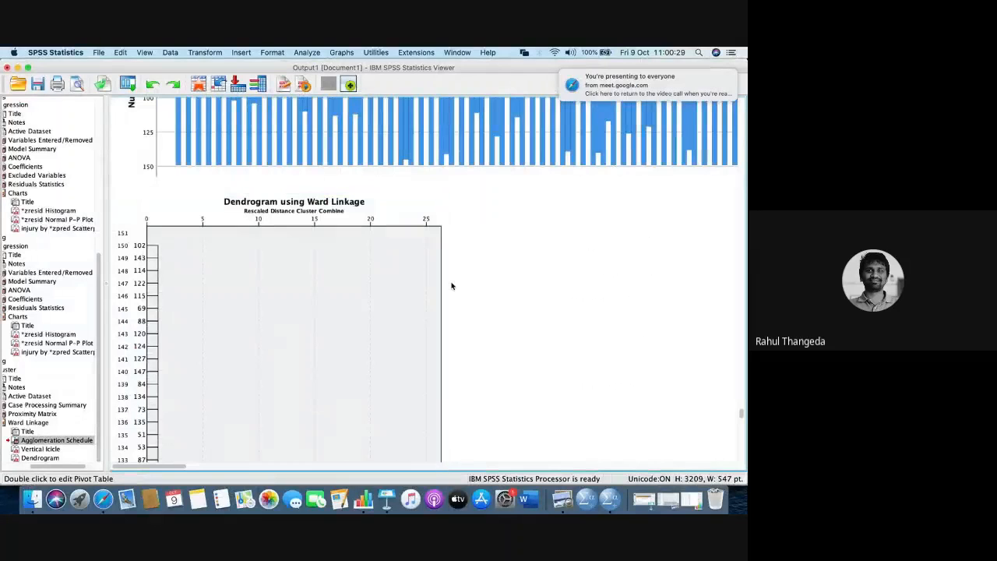
- Review the final stages of the Agglomeration Schedule again, checking Google Meet for participants' responses and returning to SPSS Statistics
{"action": "scroll", "coordinate": [452, 286], "scroll_direction": "up", "scroll_amount": 4}
{"action": "scroll", "coordinate": [452, 286], "scroll_direction": "up", "scroll_amount": 8}
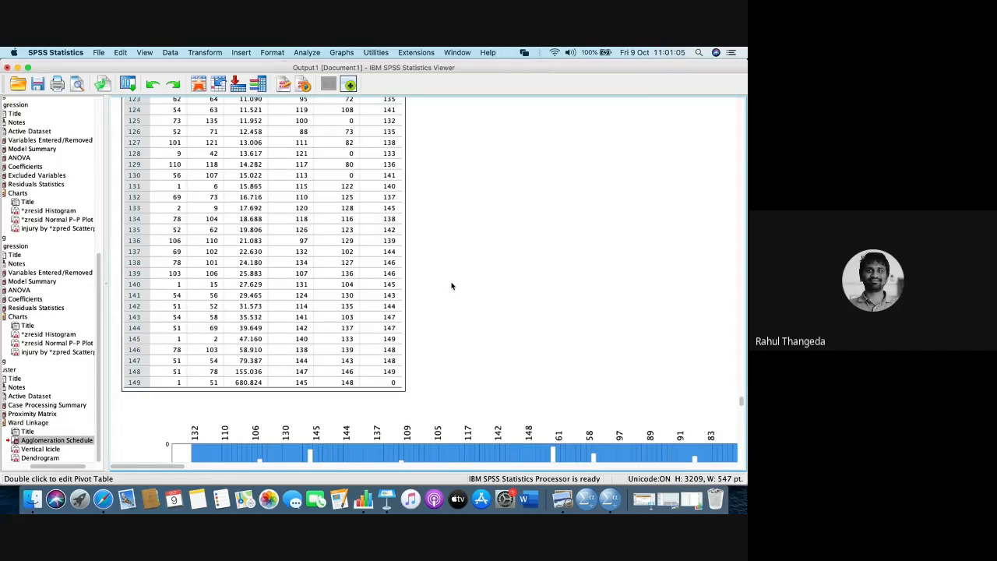
{"action": "key", "text": "super+Tab"}
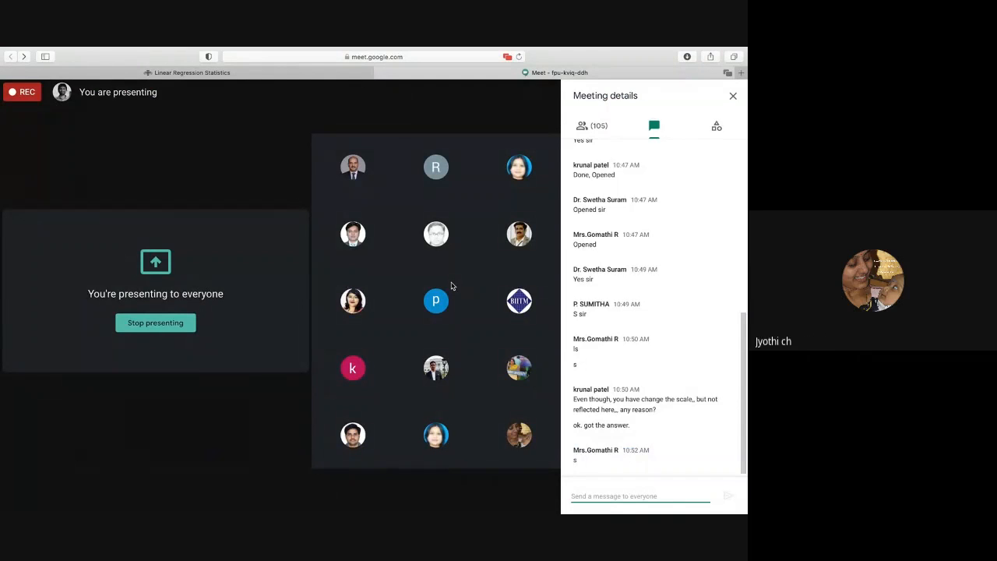
{"action": "key", "text": "super+Tab"}
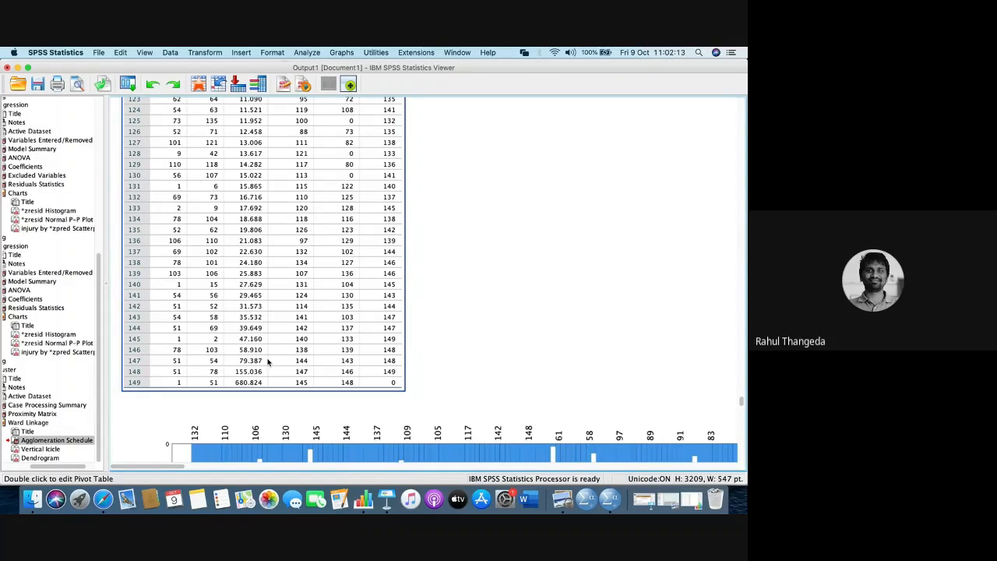
{"action": "key", "text": "ctrl+Right"}
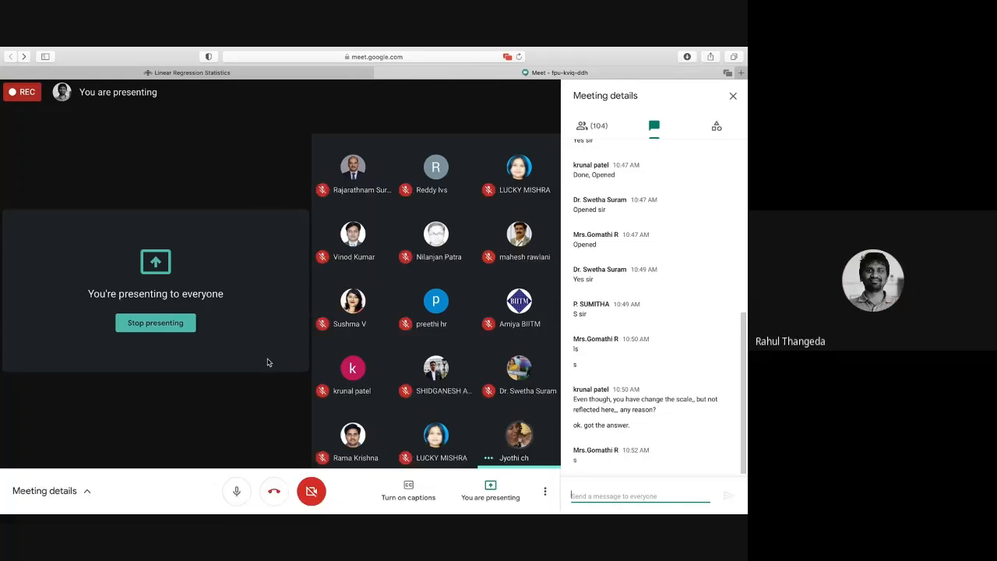
{"action": "key", "text": "ctrl+Left"}
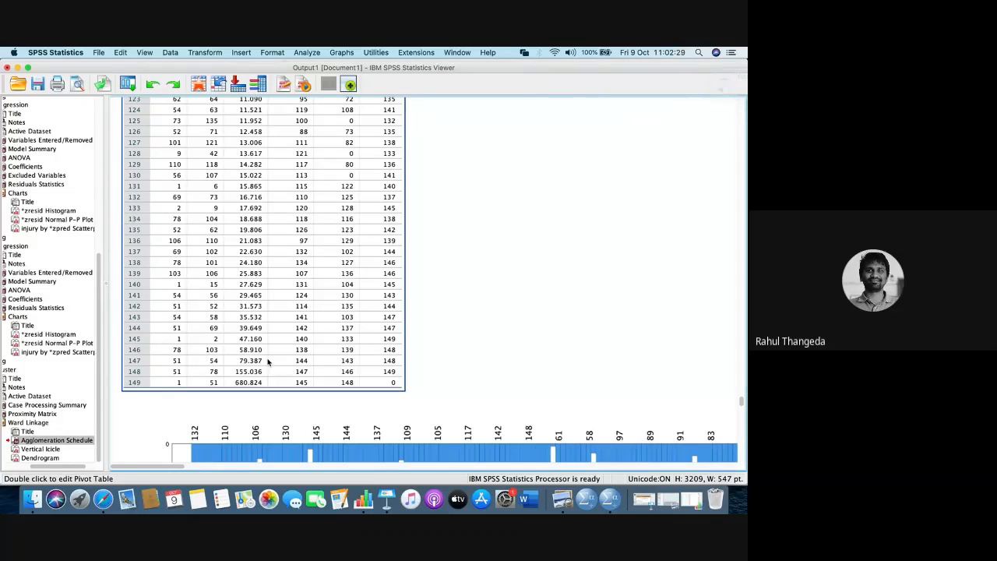
- Examine the Ward Linkage dendrogram from its first cases to its last, following the branches and the rescaled distances at which clusters combine
{"action": "scroll", "coordinate": [267, 361], "scroll_direction": "down", "scroll_amount": 15}
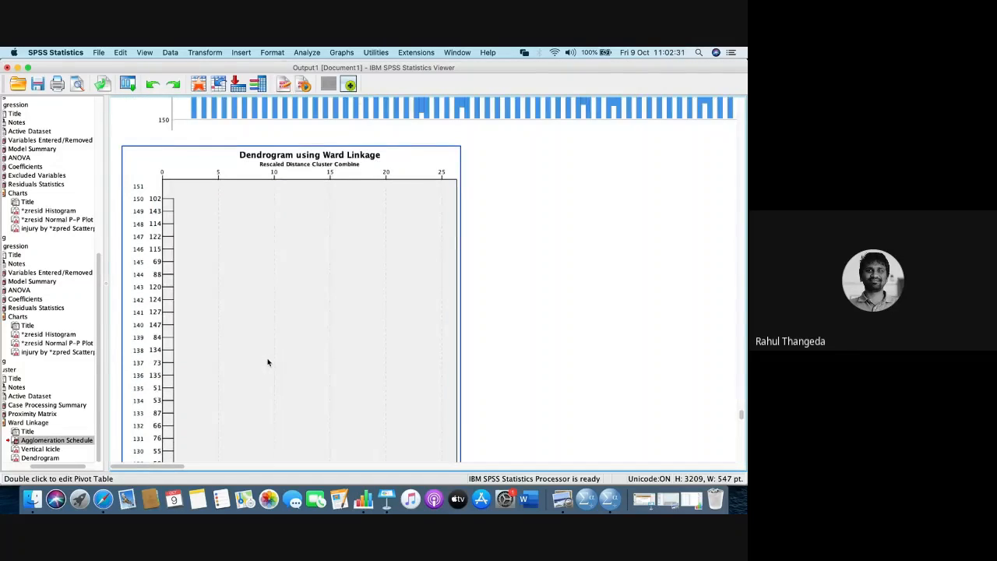
{"action": "scroll", "coordinate": [267, 361], "scroll_direction": "down", "scroll_amount": 1}
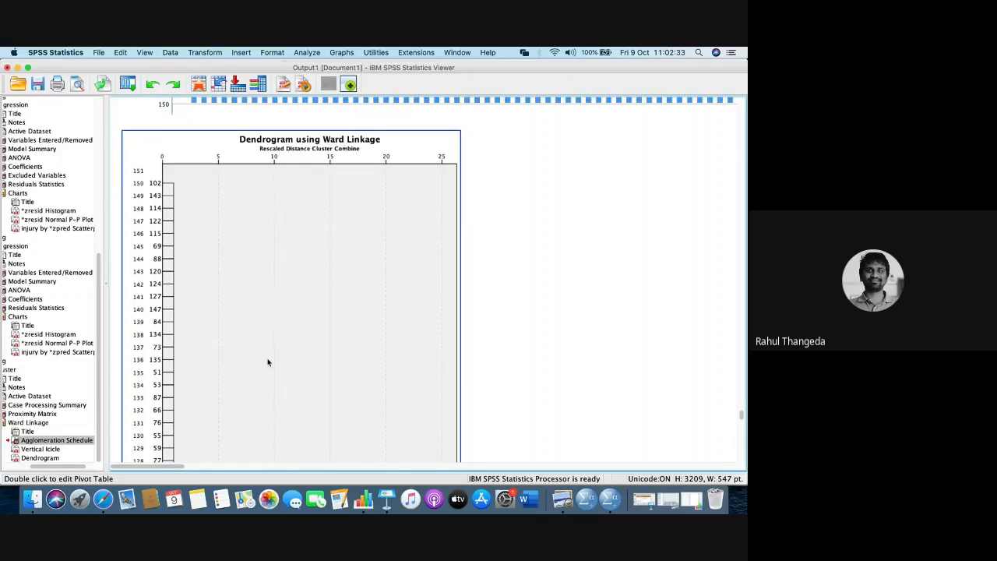
{"action": "scroll", "coordinate": [267, 361], "scroll_direction": "down", "scroll_amount": 5}
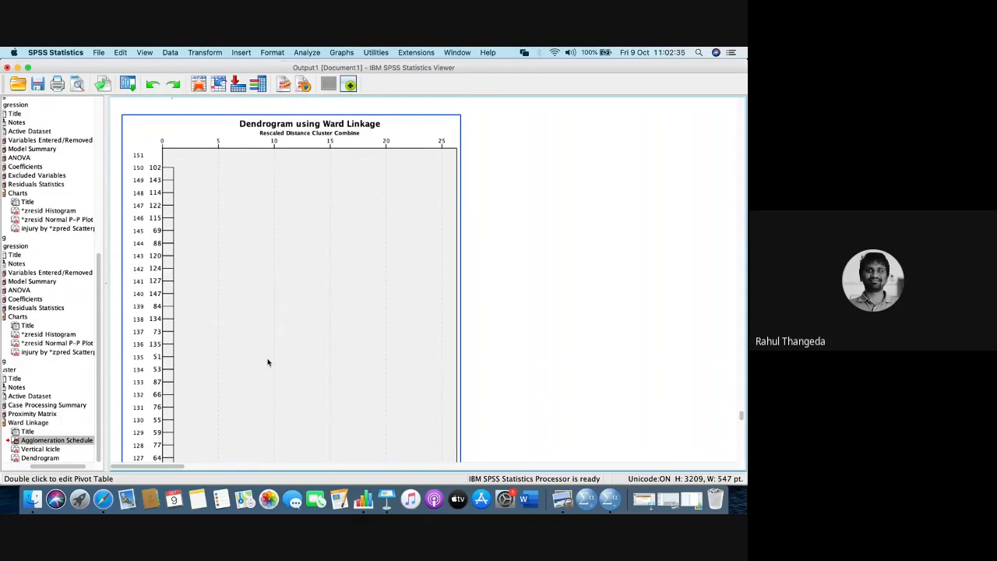
{"action": "scroll", "coordinate": [268, 361], "scroll_direction": "down", "scroll_amount": 7}
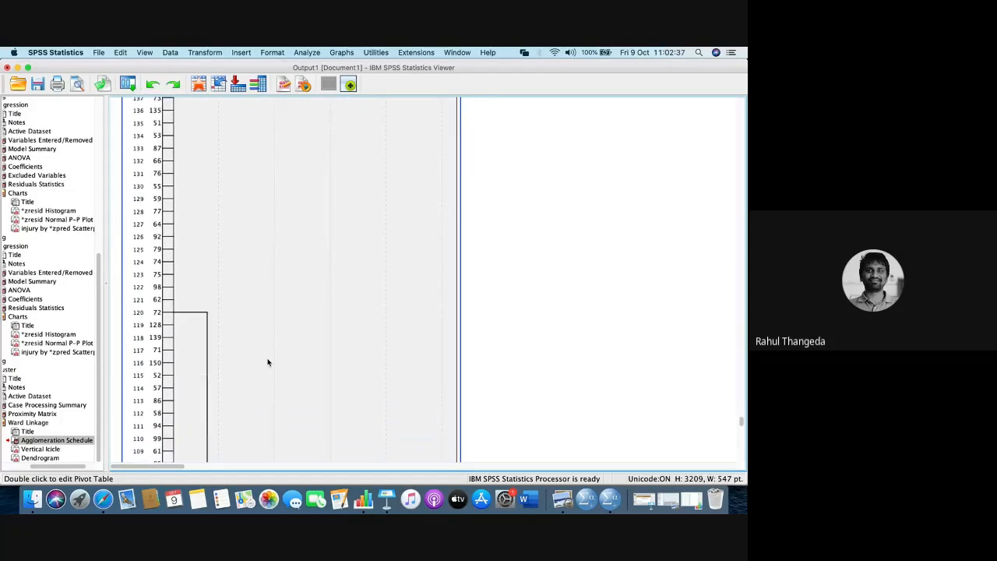
{"action": "scroll", "coordinate": [267, 361], "scroll_direction": "up", "scroll_amount": 10}
{"action": "scroll", "coordinate": [267, 361], "scroll_direction": "down", "scroll_amount": 10}
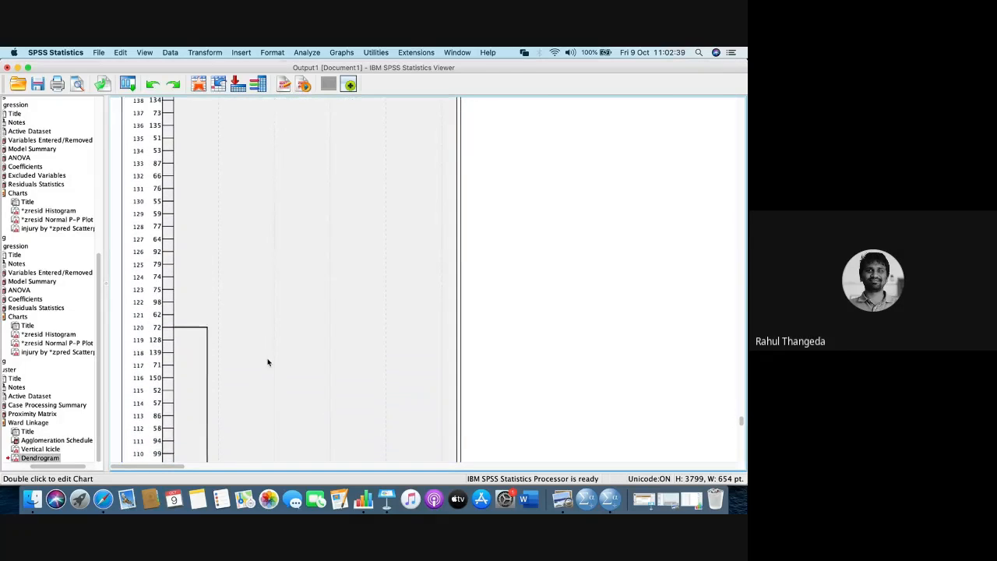
{"action": "scroll", "coordinate": [267, 361], "scroll_direction": "down", "scroll_amount": 10}
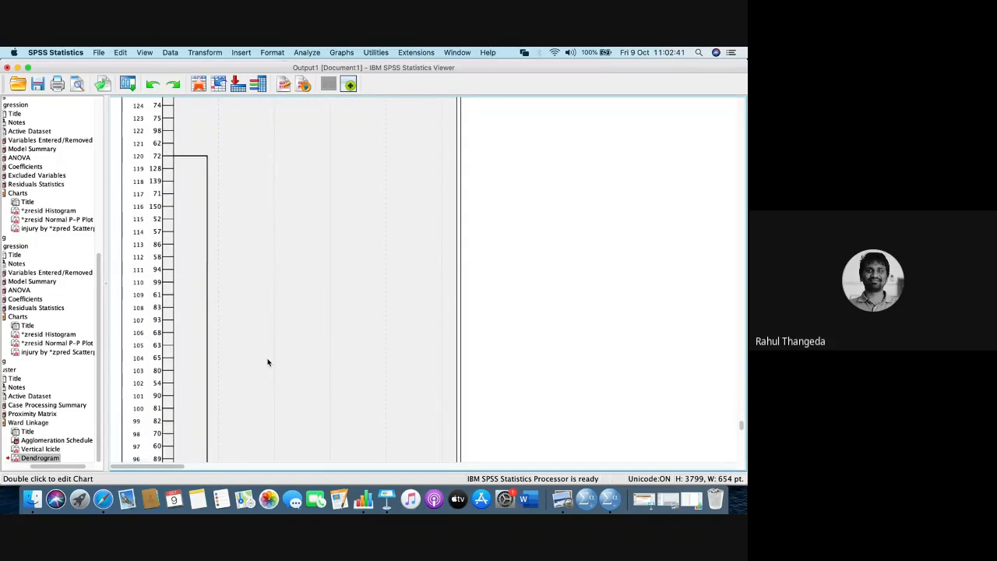
{"action": "scroll", "coordinate": [267, 362], "scroll_direction": "down", "scroll_amount": 10}
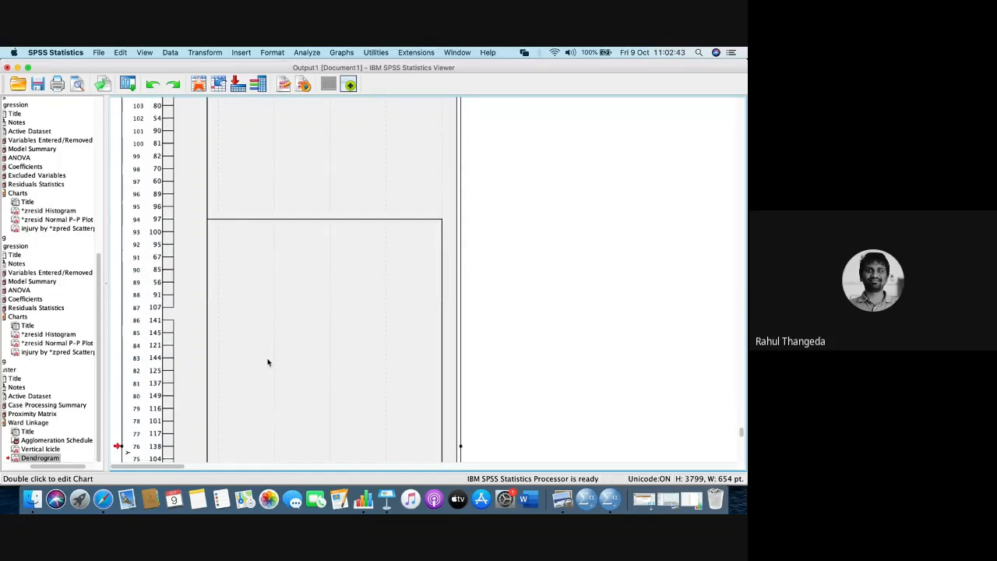
{"action": "scroll", "coordinate": [267, 361], "scroll_direction": "down", "scroll_amount": 12}
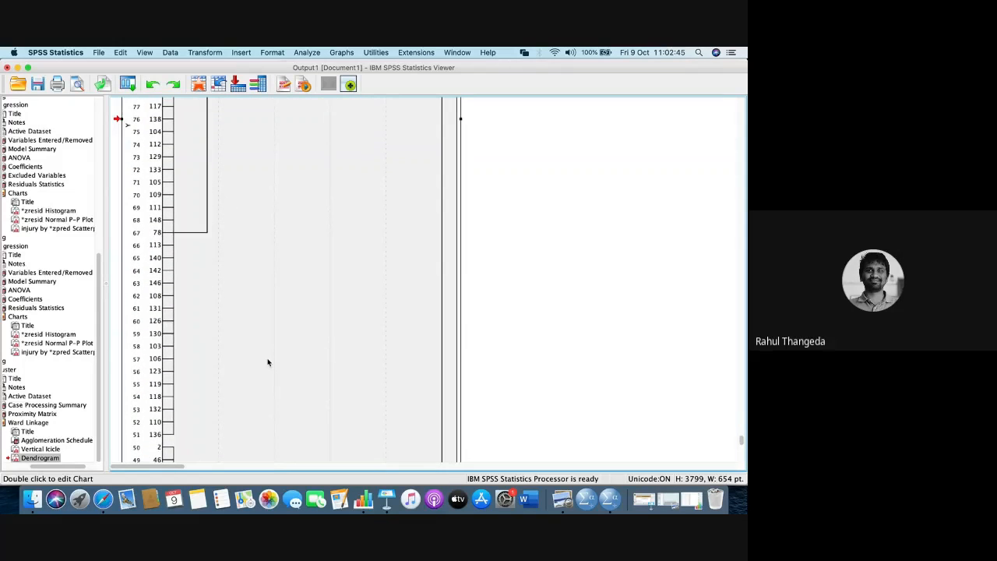
{"action": "scroll", "coordinate": [267, 361], "scroll_direction": "down", "scroll_amount": 7}
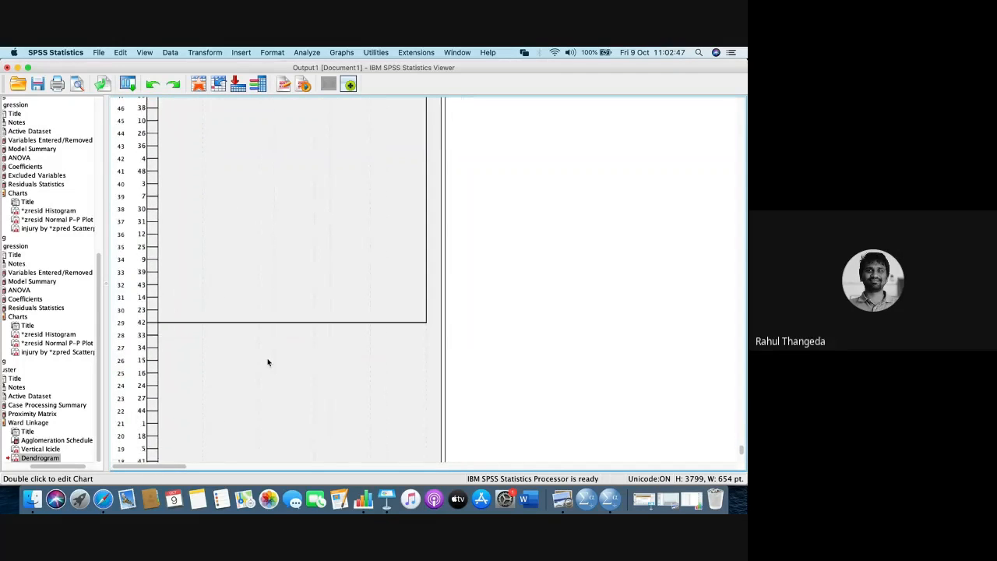
{"action": "scroll", "coordinate": [267, 361], "scroll_direction": "down", "scroll_amount": 2}
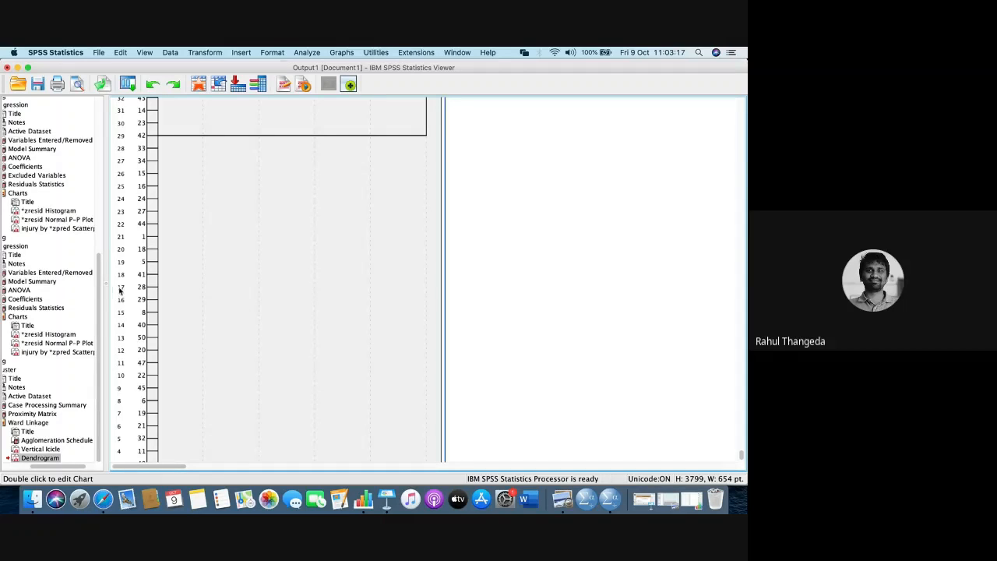
{"action": "scroll", "coordinate": [247, 321], "scroll_direction": "down", "scroll_amount": 3}
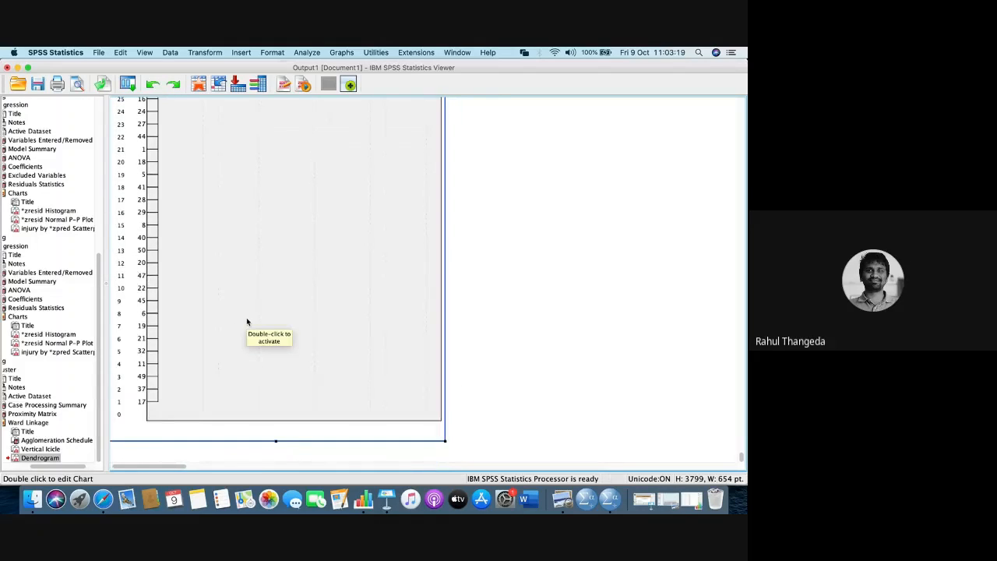
{"action": "scroll", "coordinate": [246, 319], "scroll_direction": "up", "scroll_amount": 15}
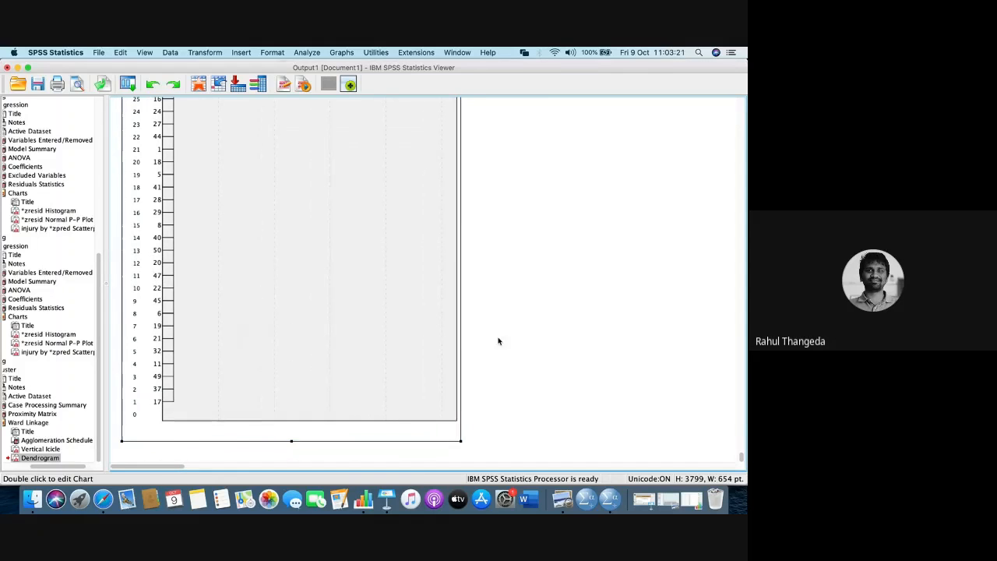
{"action": "scroll", "coordinate": [498, 341], "scroll_direction": "up", "scroll_amount": 10}
{"action": "scroll", "coordinate": [498, 341], "scroll_direction": "up", "scroll_amount": 10}
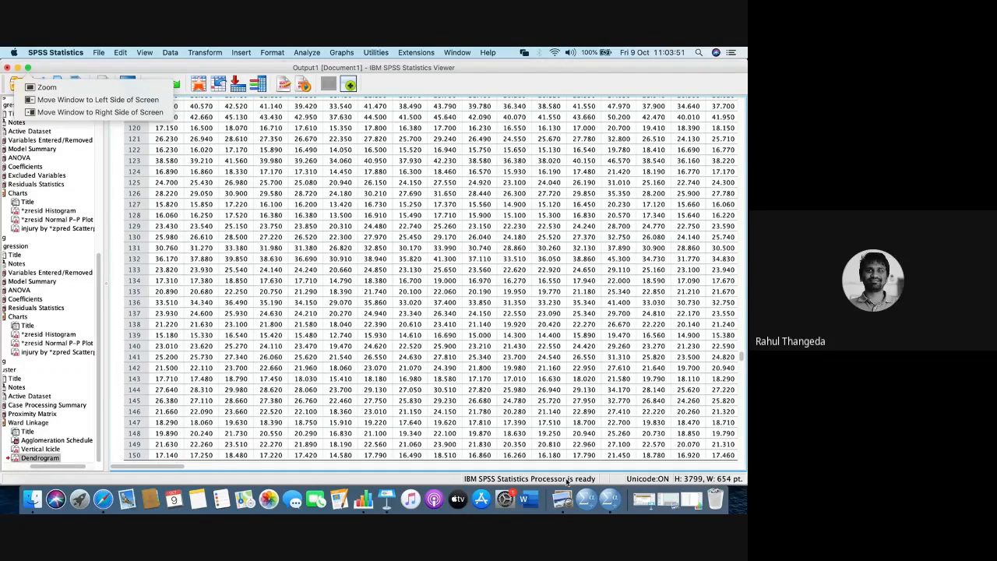
- Switch to the Cluster.sav dataset and set up a K-Means Cluster Analysis of the four sepal and petal variables with 3 clusters
{"action": "right_click", "coordinate": [610, 498]}
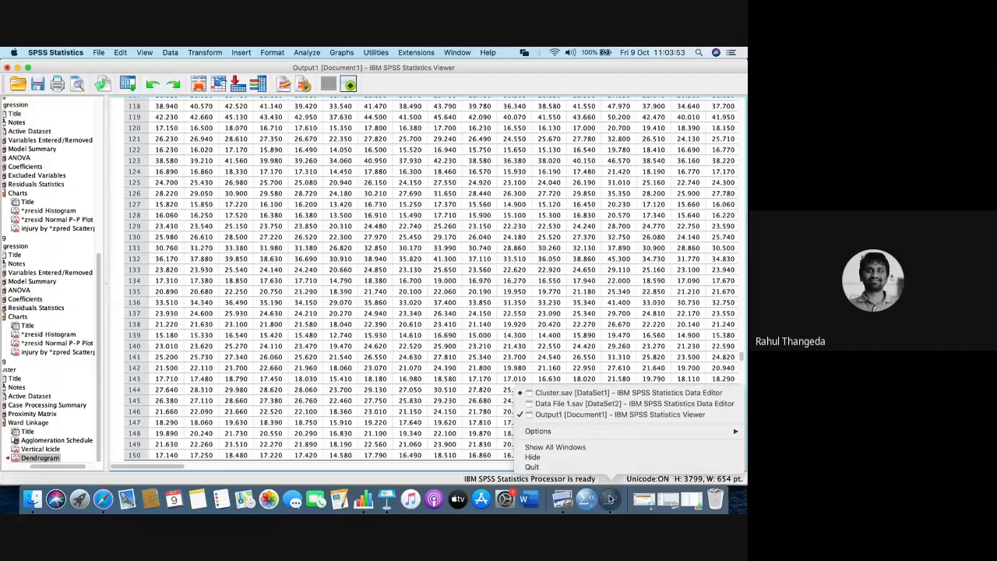
{"action": "left_click", "coordinate": [584, 392]}
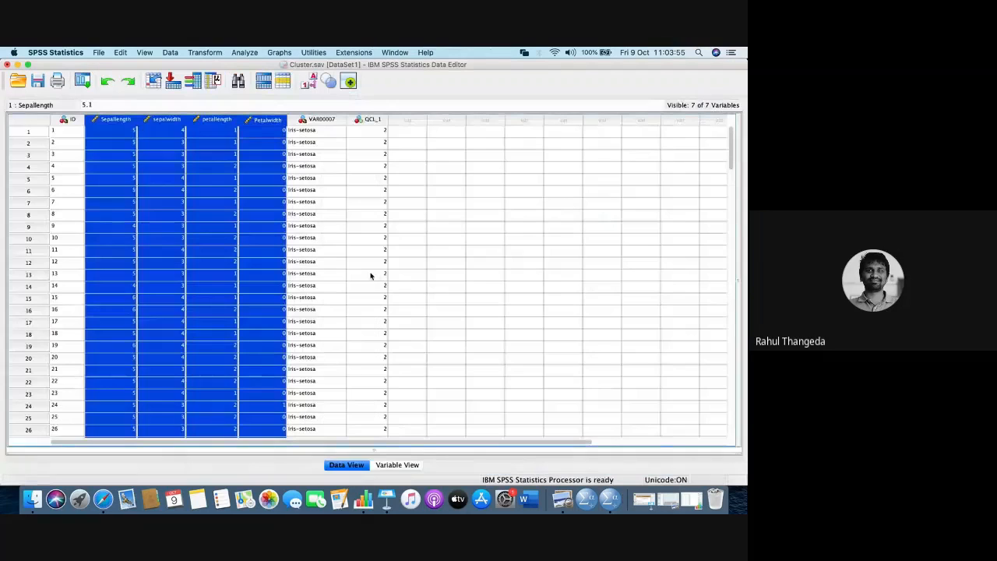
{"action": "left_click", "coordinate": [251, 238]}
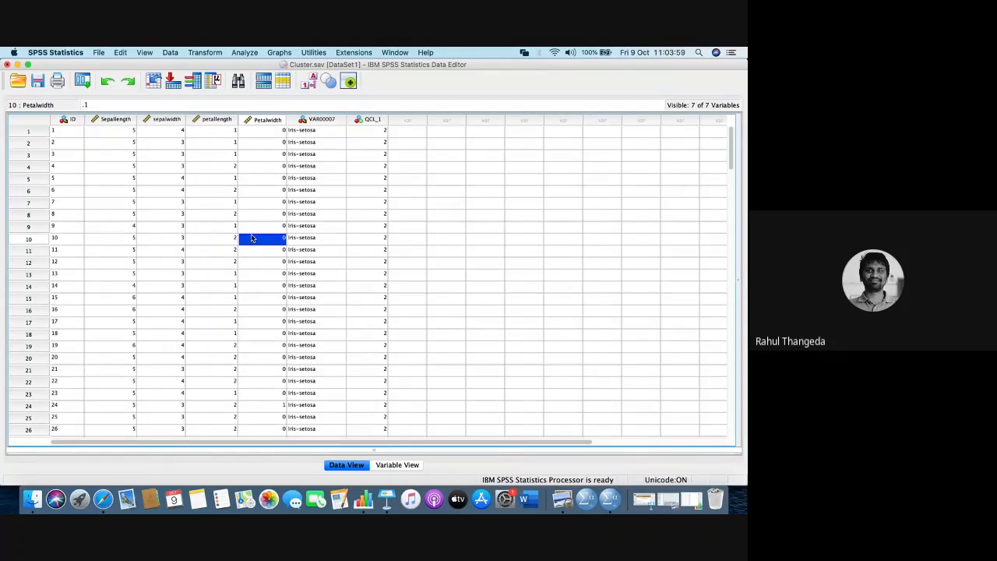
{"action": "left_click", "coordinate": [244, 53]}
{"action": "mouse_move", "coordinate": [263, 188]}
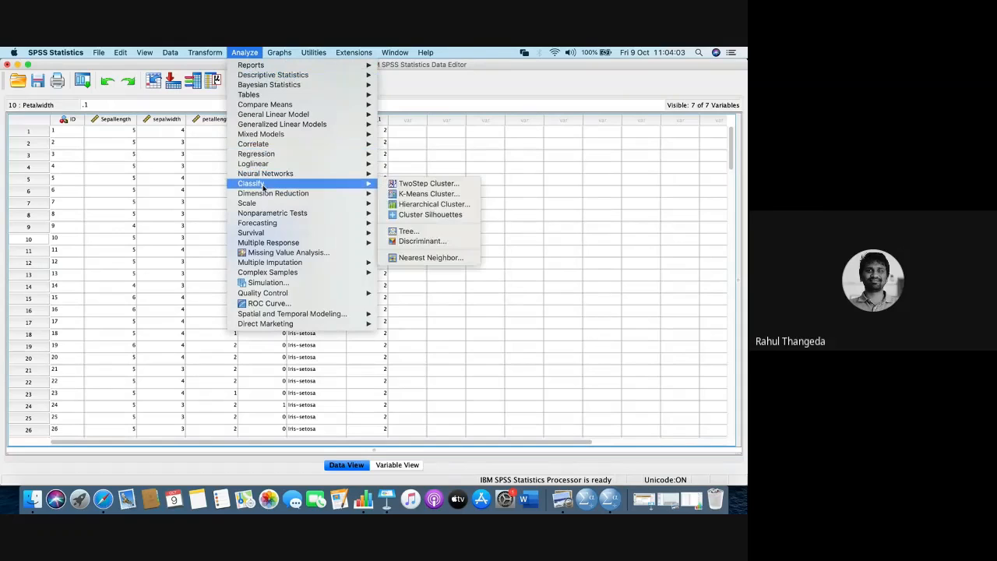
{"action": "left_click", "coordinate": [415, 194]}
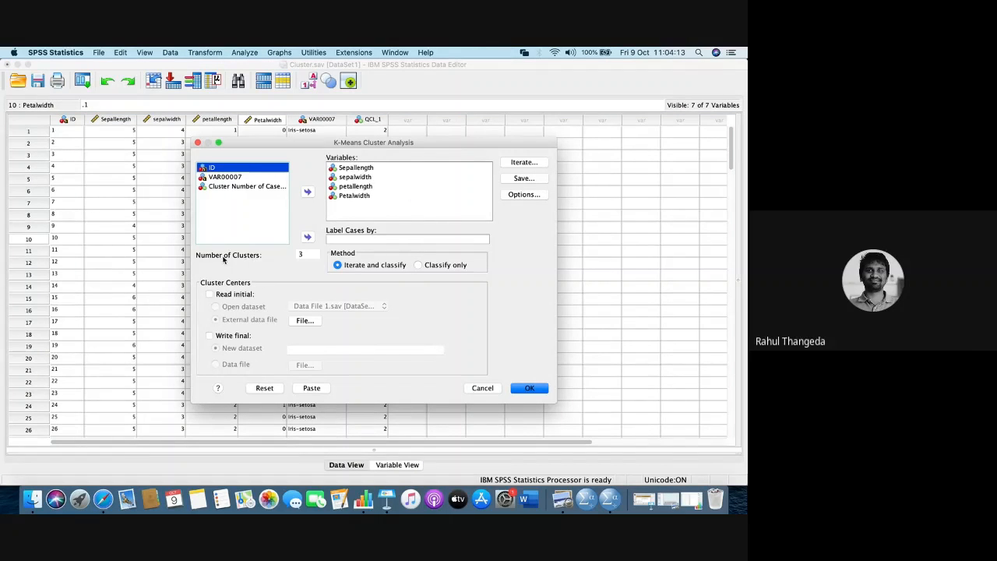
{"action": "left_click", "coordinate": [301, 254]}
{"action": "type", "text": "3"}
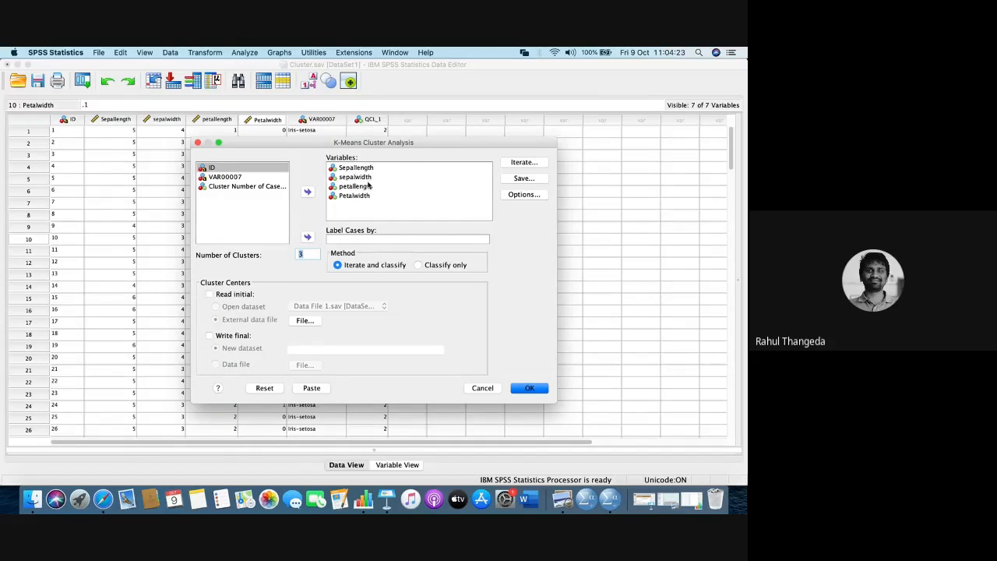
- Set the maximum iterations of the K-Means Cluster Analysis to 20
{"action": "left_click", "coordinate": [530, 165]}
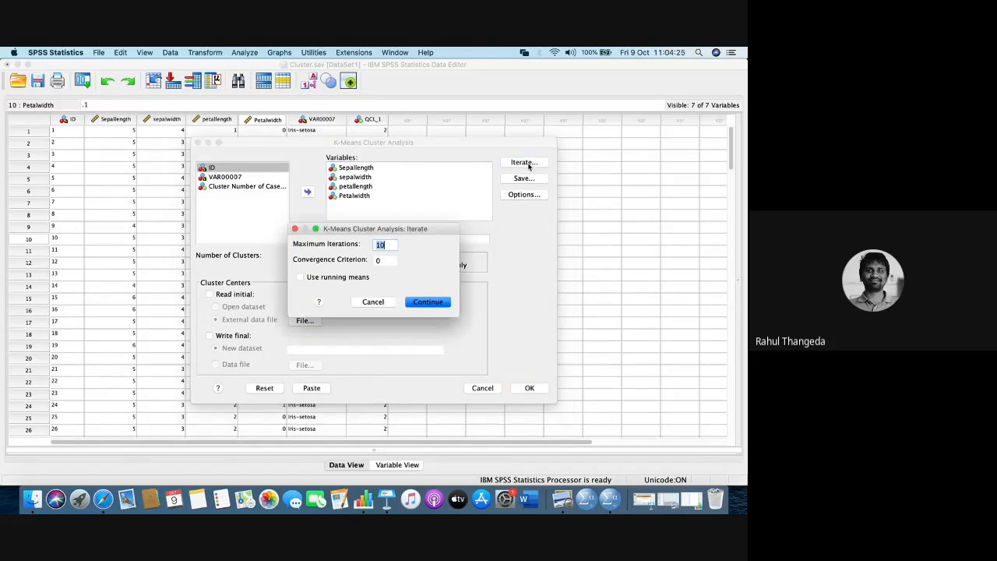
{"action": "left_click", "coordinate": [390, 245]}
{"action": "key", "text": "BackSpace"}
{"action": "key", "text": "BackSpace"}
{"action": "type", "text": "20"}
{"action": "left_click", "coordinate": [427, 302]}
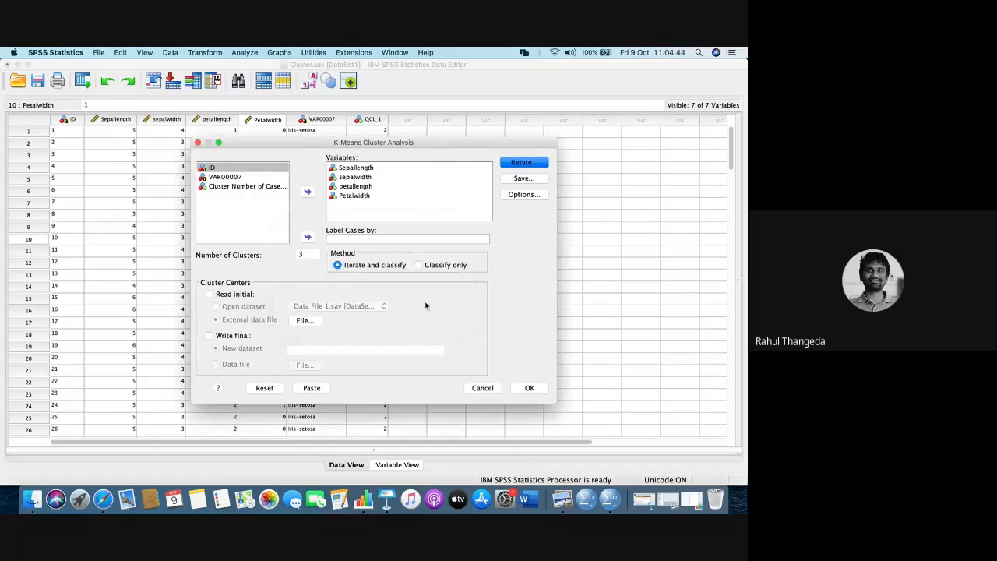
- Keep cluster membership as the new variable to save and run the K-Means Cluster Analysis
{"action": "left_click", "coordinate": [527, 179]}
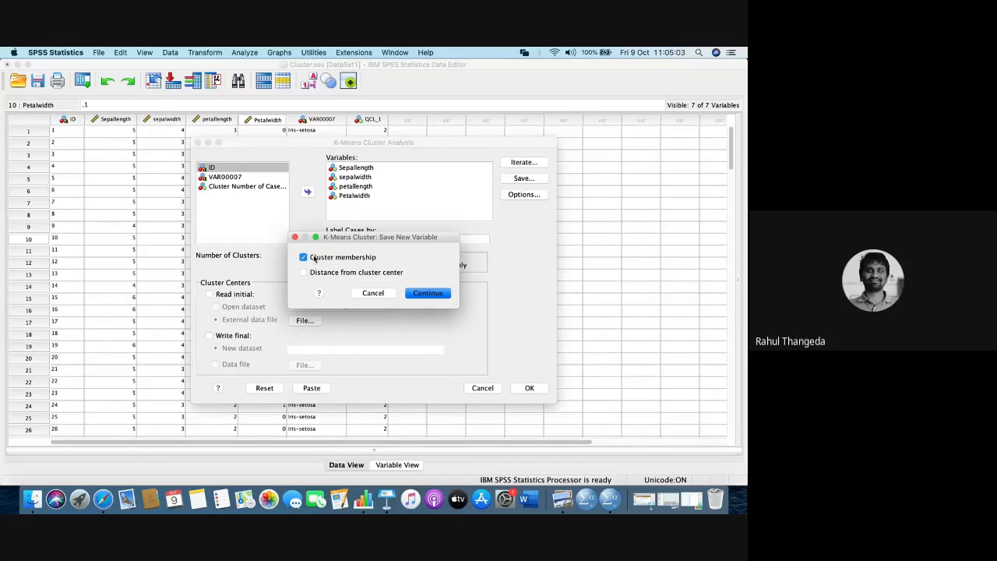
{"action": "left_click", "coordinate": [427, 293]}
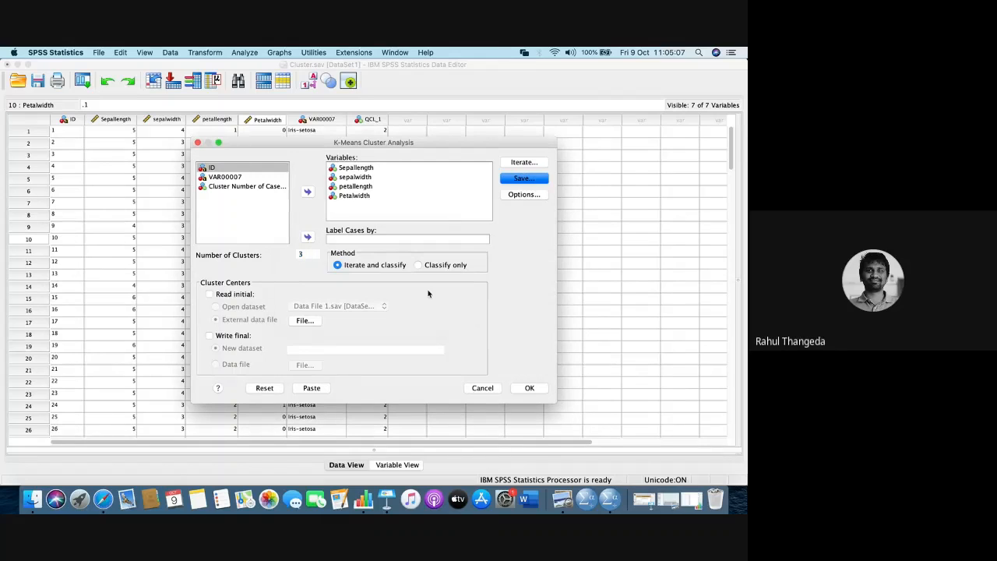
{"action": "left_click", "coordinate": [527, 388]}
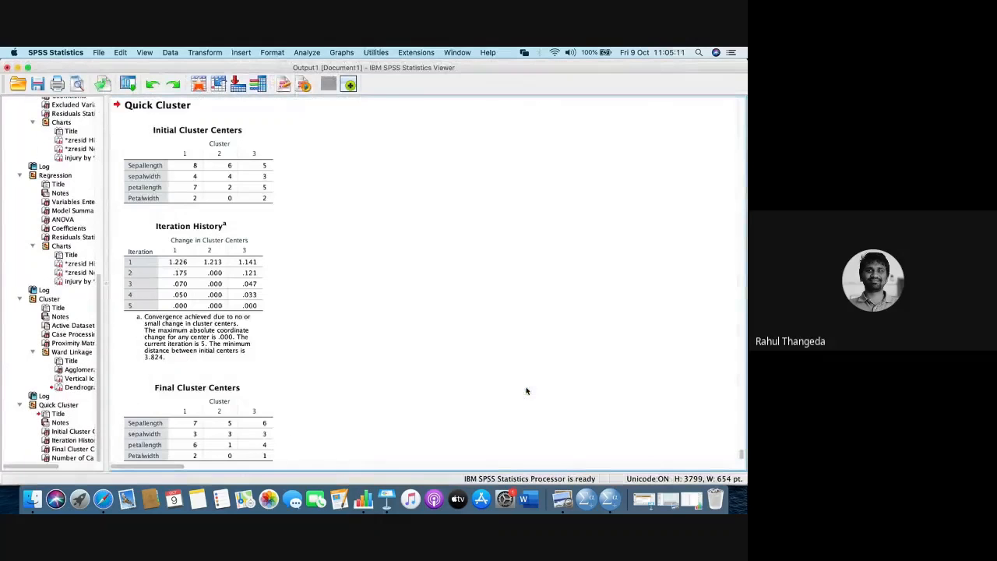
- Check the Google Meet chat, return to SPSS Statistics and review the Ward Linkage Agglomeration Schedule down to its final stages
{"action": "key", "text": "ctrl+Right"}
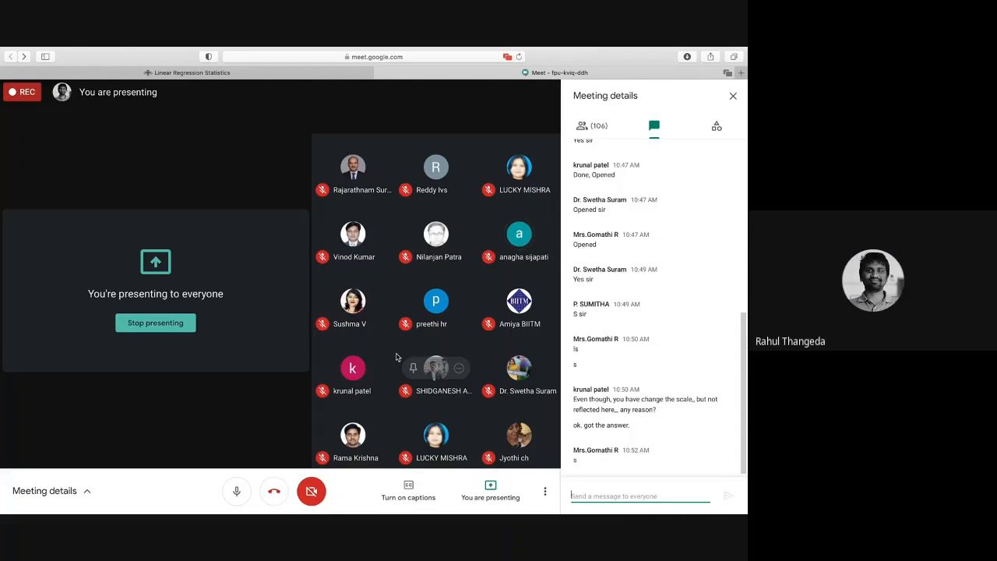
{"action": "key", "text": "ctrl+Left"}
{"action": "scroll", "coordinate": [259, 226], "scroll_direction": "up", "scroll_amount": 10}
{"action": "scroll", "coordinate": [260, 227], "scroll_direction": "up", "scroll_amount": 10}
{"action": "scroll", "coordinate": [259, 226], "scroll_direction": "up", "scroll_amount": 8}
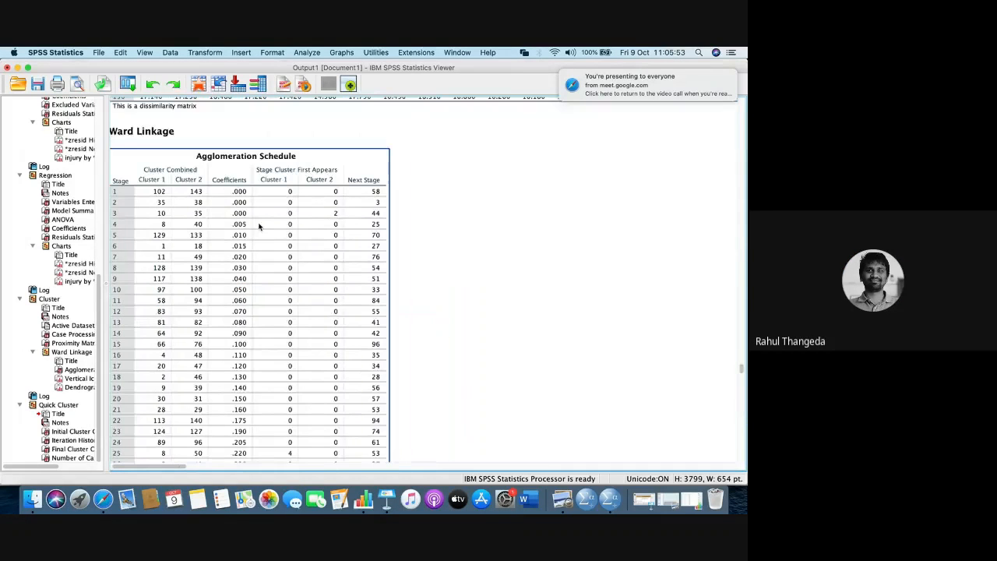
{"action": "scroll", "coordinate": [260, 227], "scroll_direction": "up", "scroll_amount": 4}
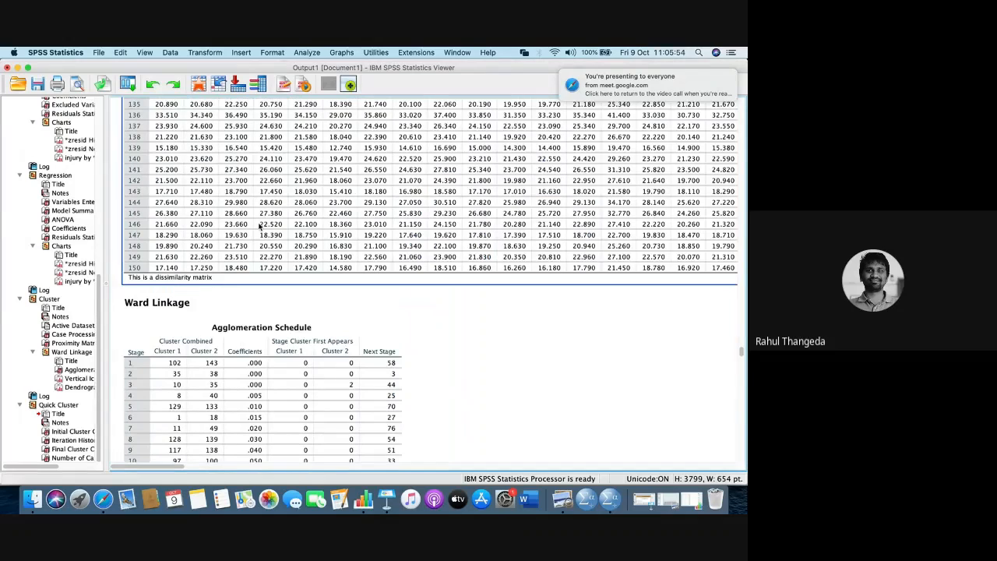
{"action": "scroll", "coordinate": [259, 226], "scroll_direction": "down", "scroll_amount": 15}
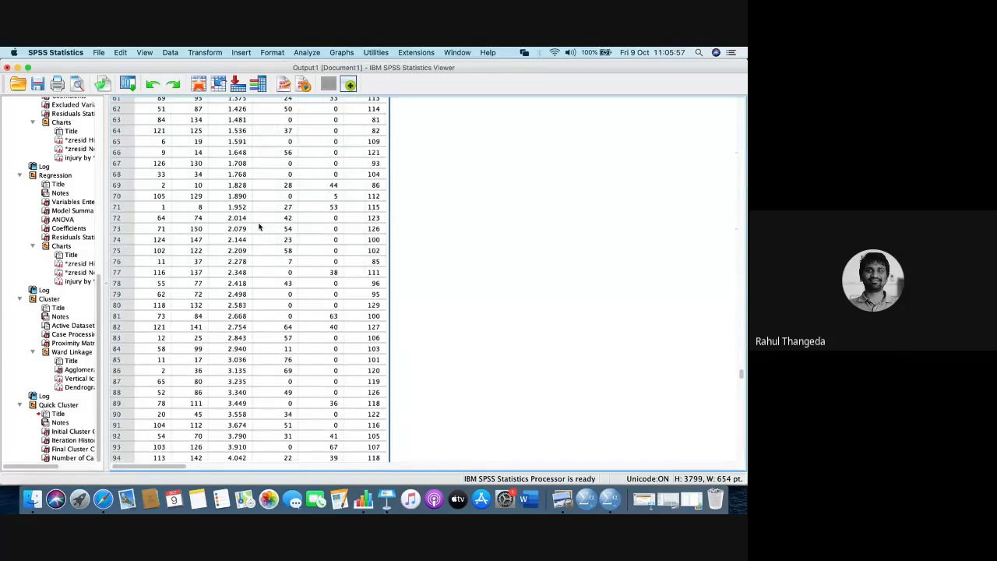
{"action": "scroll", "coordinate": [260, 227], "scroll_direction": "down", "scroll_amount": 5}
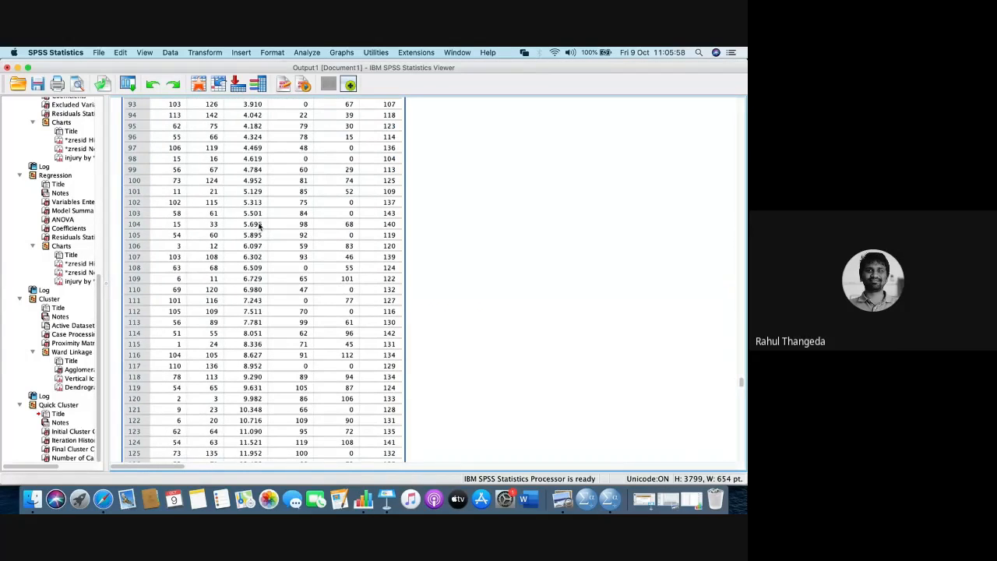
{"action": "scroll", "coordinate": [259, 226], "scroll_direction": "down", "scroll_amount": 5}
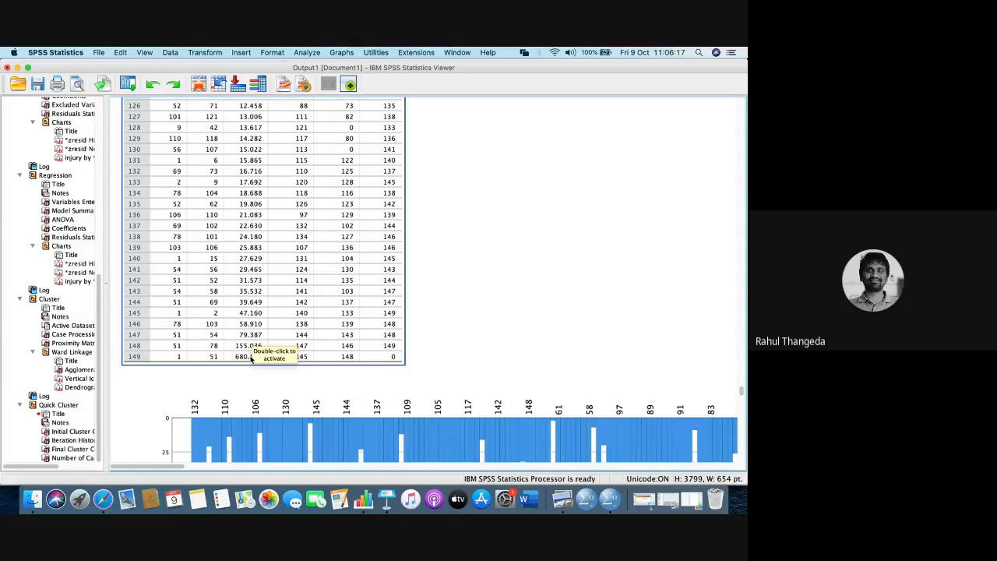
- Select the Agglomeration Schedule and compare the coefficients of its last stages, checking Google Meet for participants' questions and returning to SPSS Statistics
{"action": "left_click", "coordinate": [251, 359]}
{"action": "scroll", "coordinate": [250, 359], "scroll_direction": "down", "scroll_amount": 20}
{"action": "scroll", "coordinate": [250, 355], "scroll_direction": "down", "scroll_amount": 10}
{"action": "scroll", "coordinate": [241, 343], "scroll_direction": "up", "scroll_amount": 11}
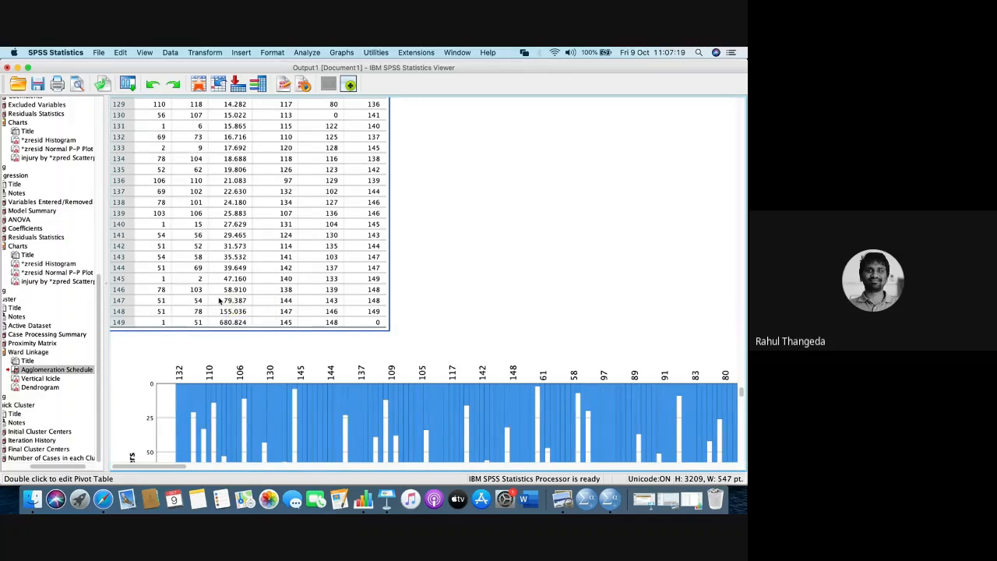
{"action": "scroll", "coordinate": [222, 300], "scroll_direction": "up", "scroll_amount": 20}
{"action": "scroll", "coordinate": [219, 300], "scroll_direction": "down", "scroll_amount": 2}
{"action": "scroll", "coordinate": [219, 300], "scroll_direction": "down", "scroll_amount": 20}
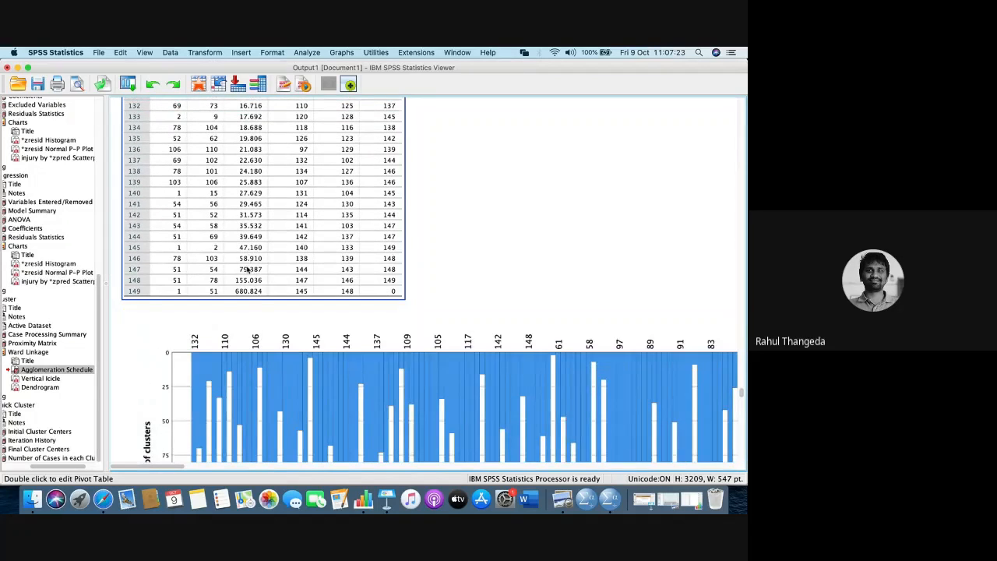
{"action": "scroll", "coordinate": [247, 269], "scroll_direction": "up", "scroll_amount": 20}
{"action": "scroll", "coordinate": [248, 269], "scroll_direction": "down", "scroll_amount": 2}
{"action": "scroll", "coordinate": [248, 268], "scroll_direction": "down", "scroll_amount": 20}
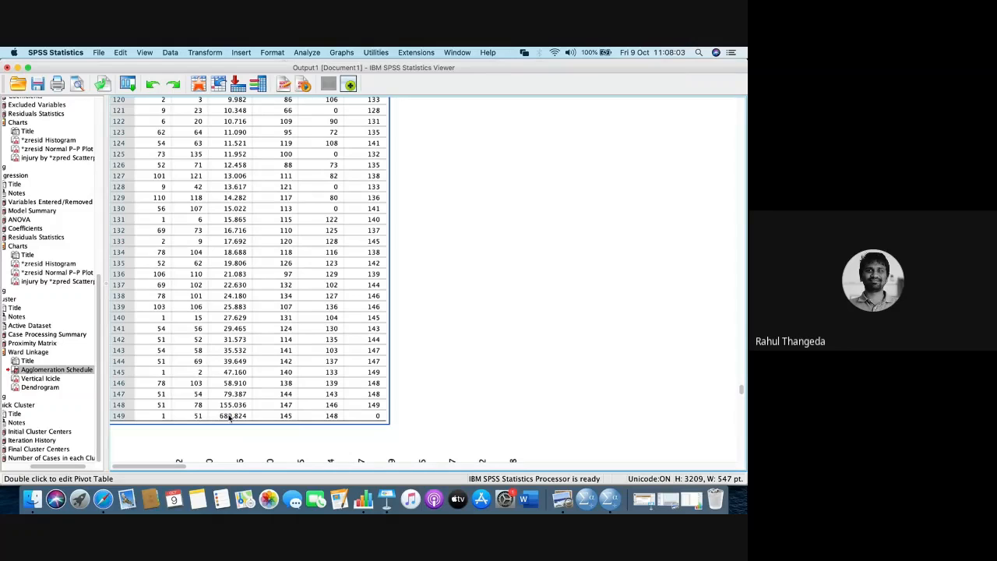
{"action": "key", "text": "super+Tab"}
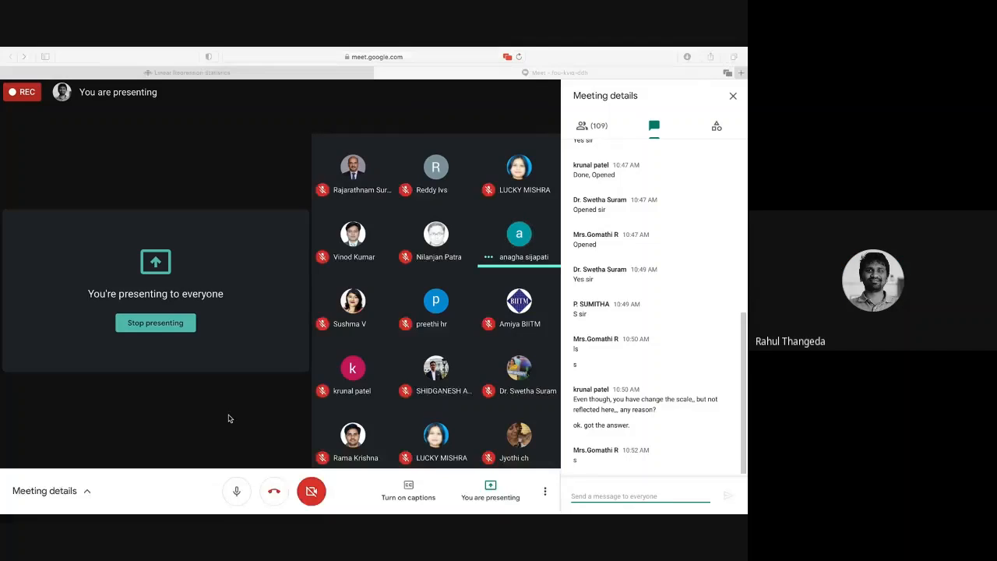
{"action": "key", "text": "super+Tab"}
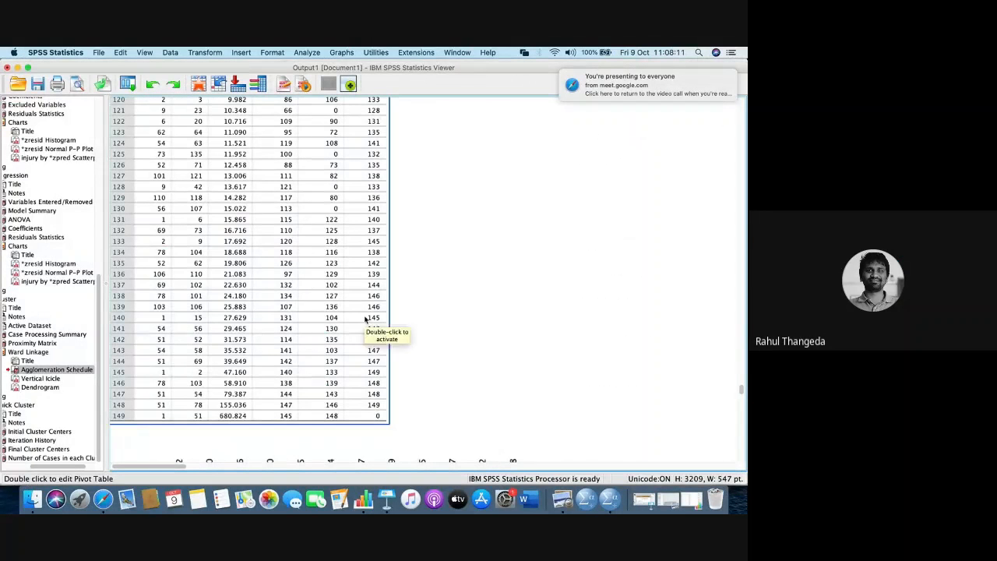
{"action": "scroll", "coordinate": [365, 318], "scroll_direction": "down", "scroll_amount": 5}
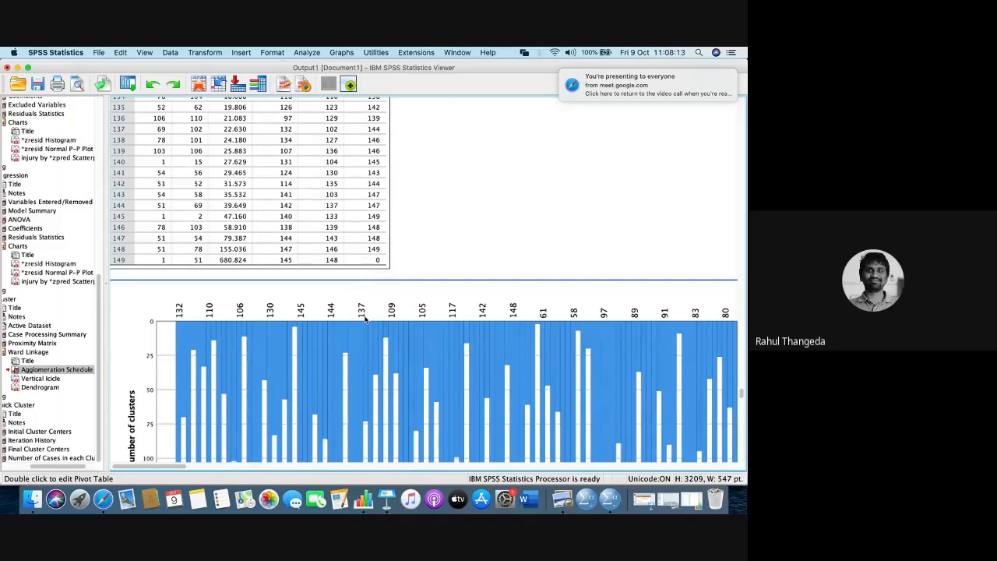
{"action": "key", "text": "ctrl+Right"}
{"action": "key", "text": "ctrl+Left"}
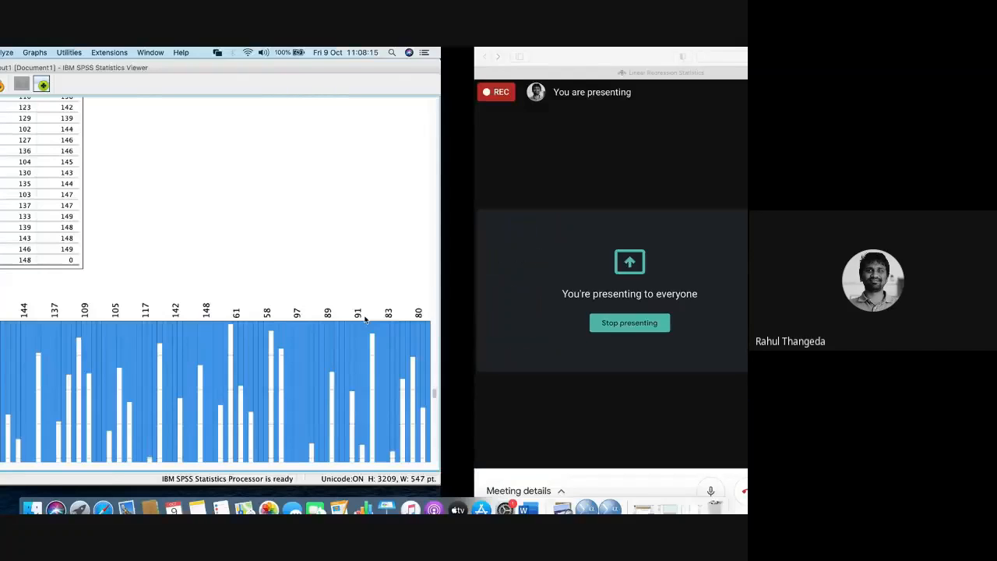
- Open K-Means Cluster Analysis again and go over its 3 clusters and the variables Sepallength, sepalwidth, petallength and Petalwidth
{"action": "left_click", "coordinate": [308, 53]}
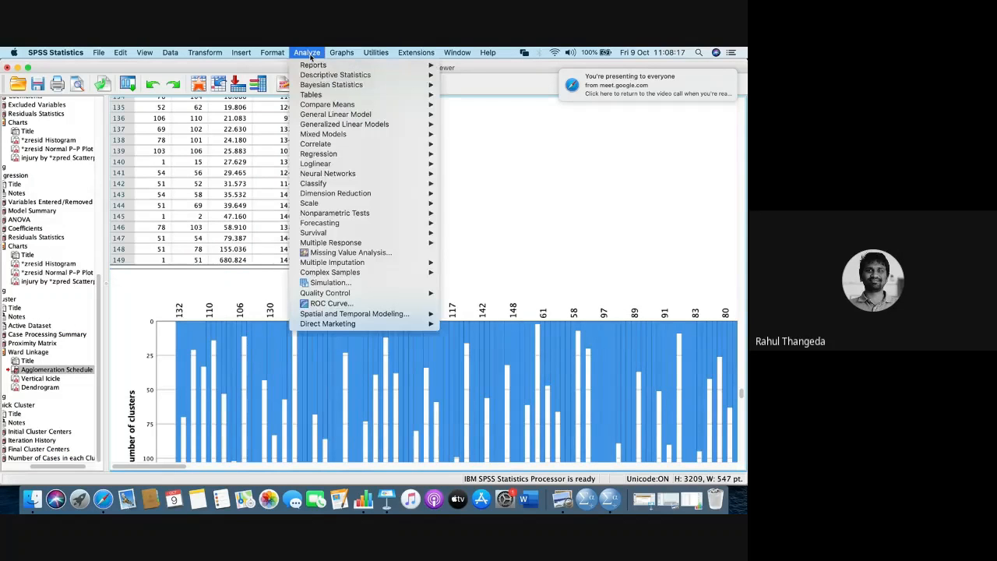
{"action": "mouse_move", "coordinate": [339, 185]}
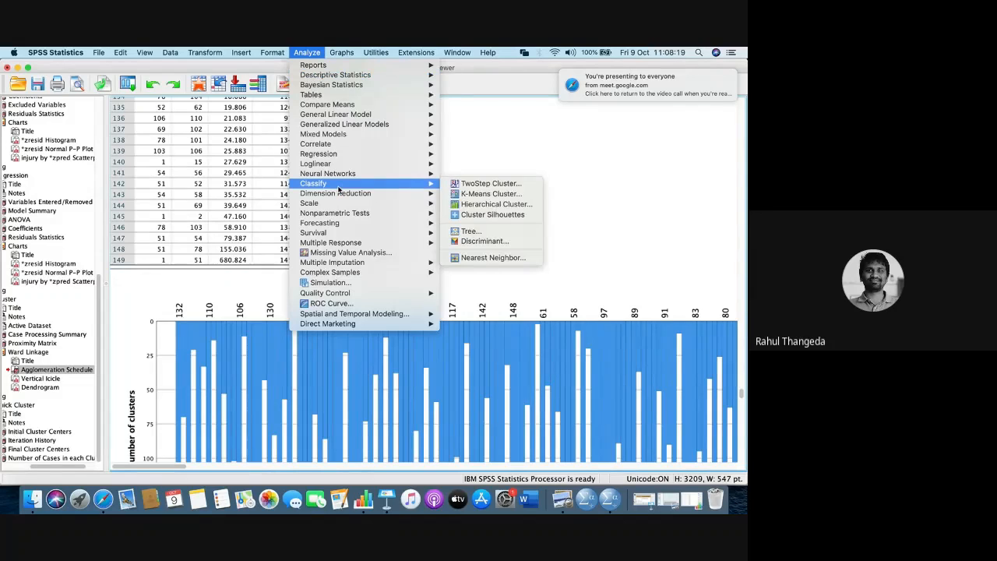
{"action": "left_click", "coordinate": [475, 193]}
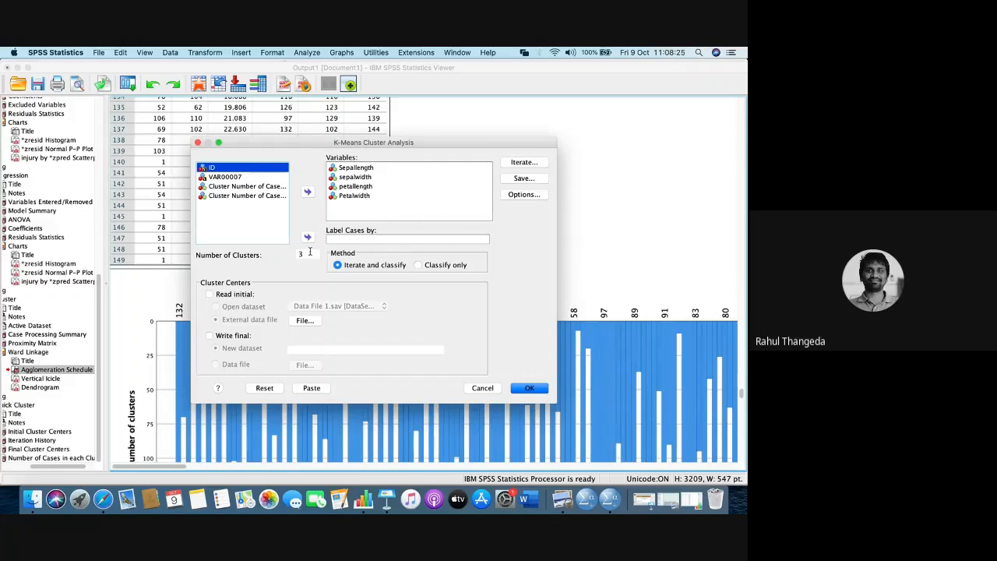
{"action": "double_click", "coordinate": [310, 253]}
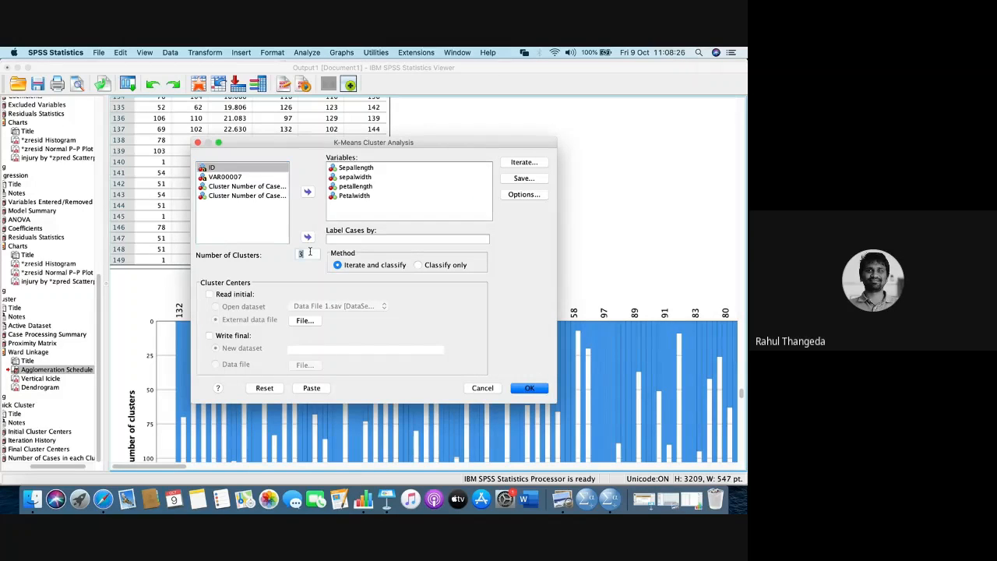
{"action": "left_click", "coordinate": [373, 176]}
{"action": "left_click", "coordinate": [389, 186]}
{"action": "left_click", "coordinate": [388, 195]}
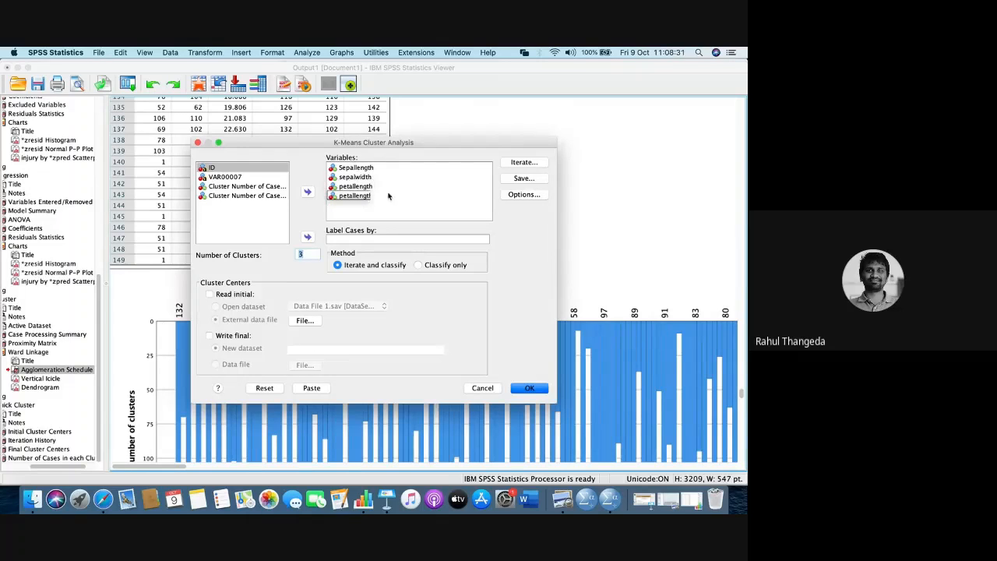
- Keep 20 maximum iterations and cluster membership as the saved variable, and run the K-Means Cluster Analysis
{"action": "left_click", "coordinate": [533, 162]}
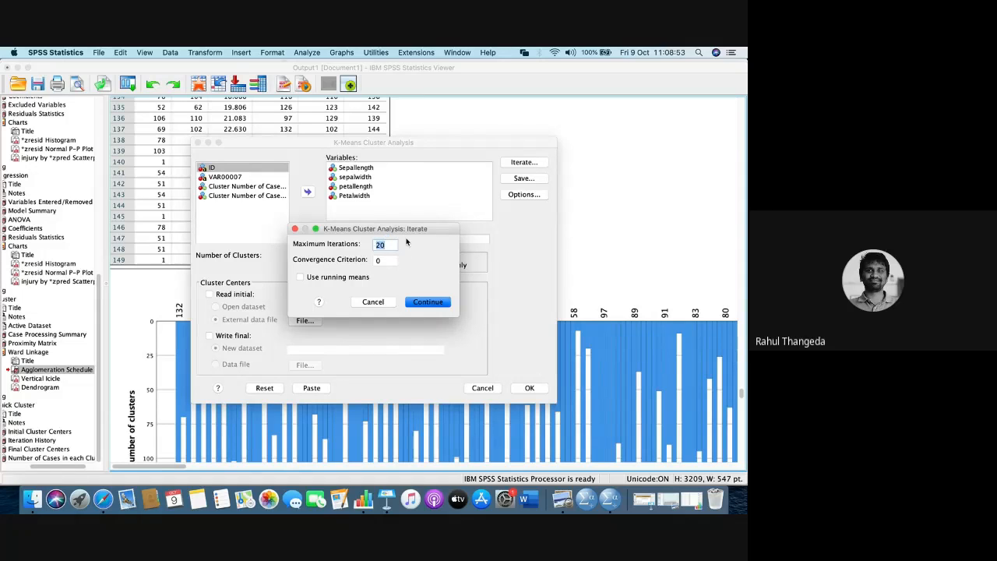
{"action": "left_click", "coordinate": [421, 302]}
{"action": "left_click", "coordinate": [524, 177]}
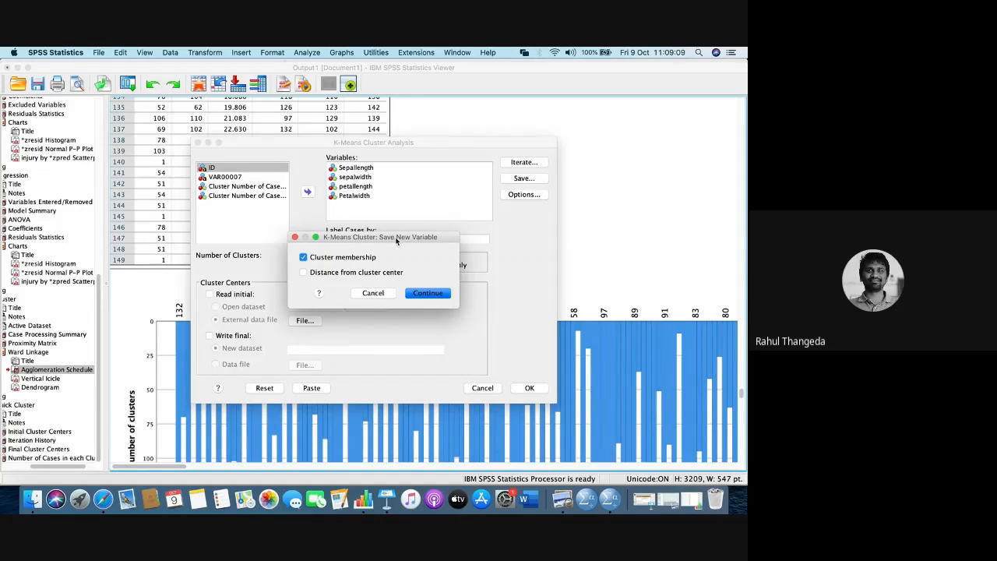
{"action": "left_click", "coordinate": [423, 295]}
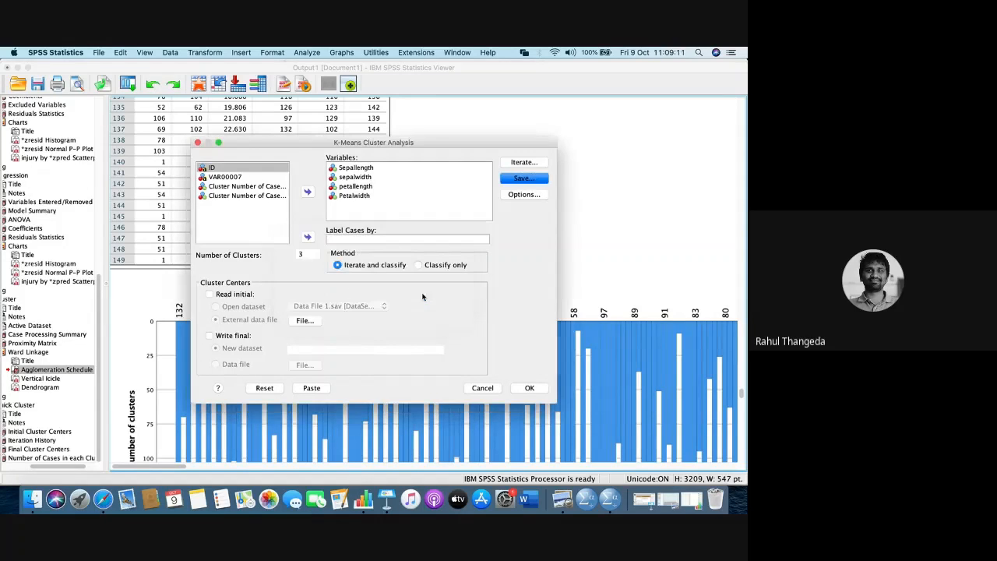
{"action": "left_click", "coordinate": [529, 388]}
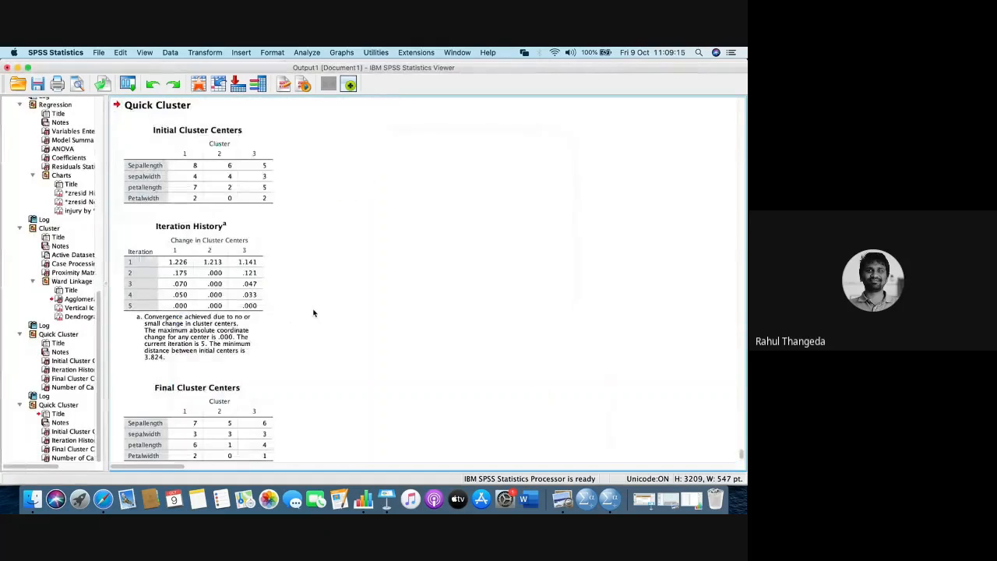
- Review the new Quick Cluster output, from Initial Cluster Centers and Iteration History to Final Cluster Centers and Number of Cases in each Cluster
{"action": "scroll", "coordinate": [313, 312], "scroll_direction": "down", "scroll_amount": 3}
{"action": "scroll", "coordinate": [314, 313], "scroll_direction": "up", "scroll_amount": 3}
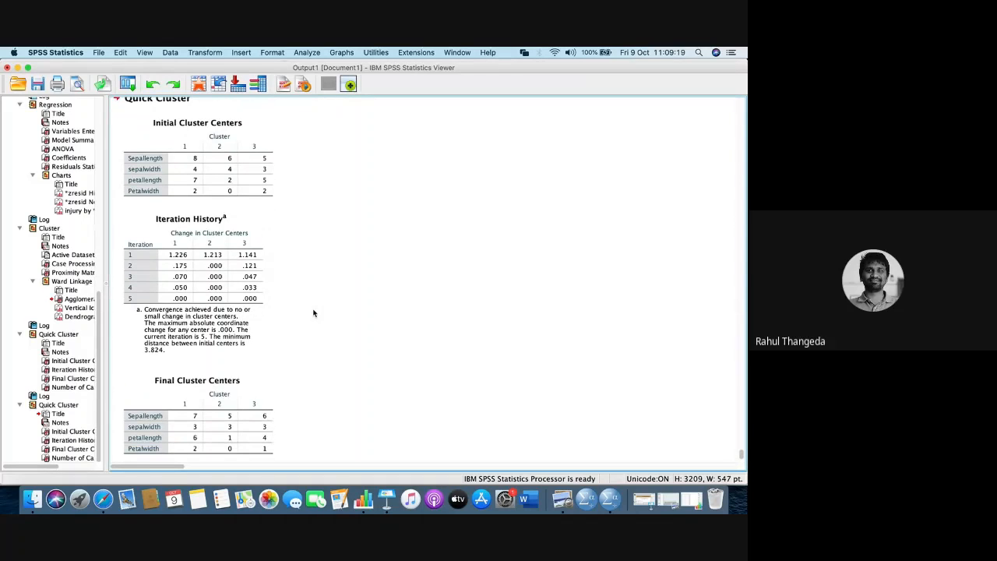
{"action": "left_click", "coordinate": [176, 122]}
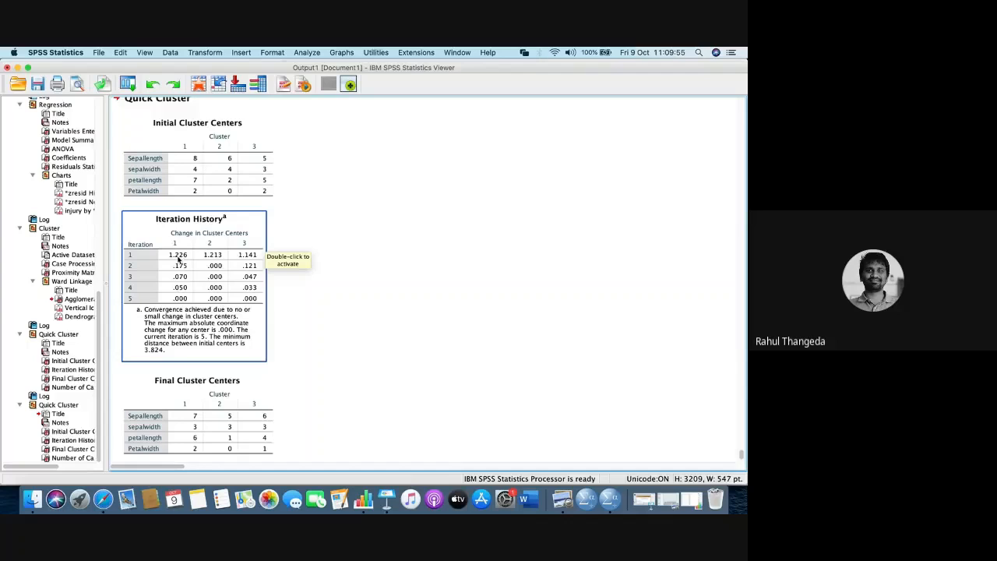
{"action": "scroll", "coordinate": [178, 259], "scroll_direction": "down", "scroll_amount": 2}
{"action": "scroll", "coordinate": [179, 259], "scroll_direction": "down", "scroll_amount": 5}
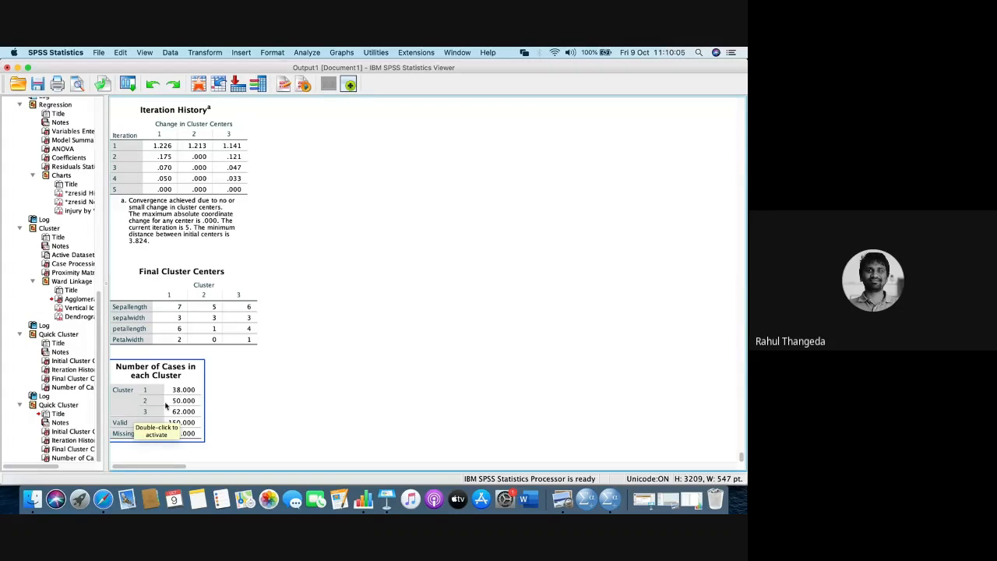
{"action": "left_click", "coordinate": [226, 411]}
- Switch to the Cluster.sav dataset and highlight the QCL_3 cluster membership values from the first case downward
{"action": "right_click", "coordinate": [609, 500]}
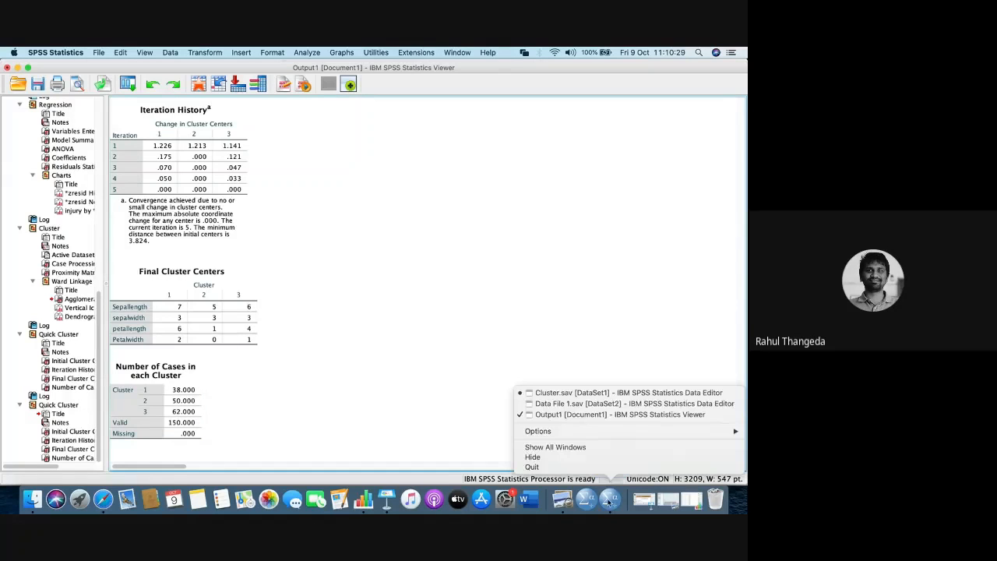
{"action": "left_click", "coordinate": [566, 393]}
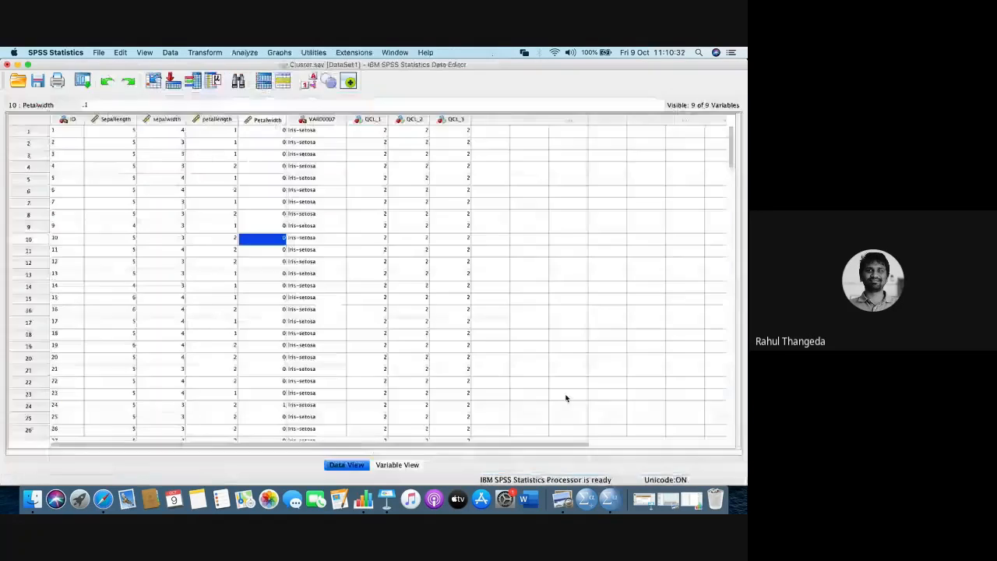
{"action": "left_click", "coordinate": [462, 132]}
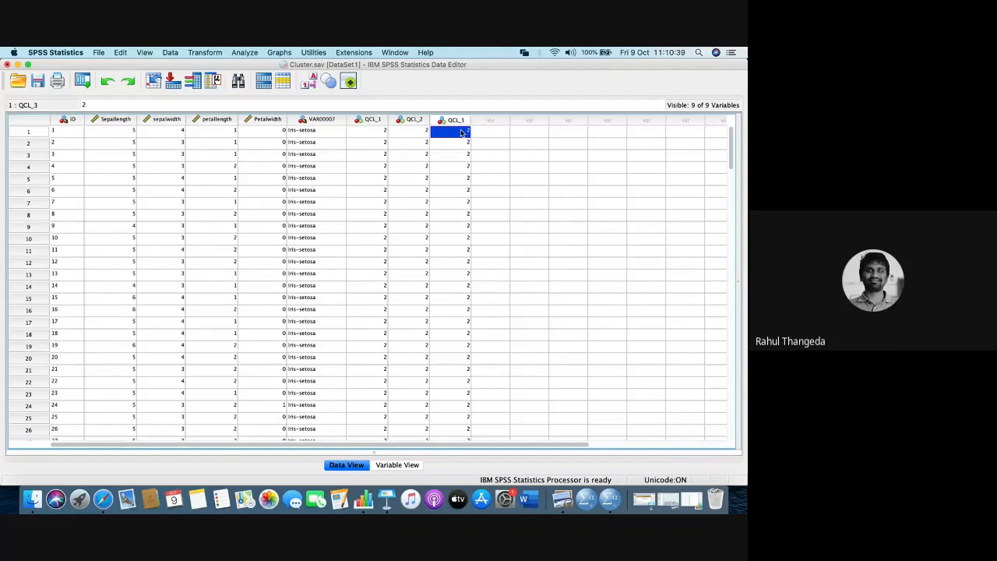
{"action": "key", "text": "shift+Down"}
{"action": "key", "text": "shift+Down"}
{"action": "key", "text": "shift+Down"}
{"action": "key", "text": "shift+Down"}
{"action": "key", "text": "shift+Down"}
{"action": "key", "text": "shift+Down"}
{"action": "key", "text": "shift+Down"}
{"action": "key", "text": "shift+Down"}
{"action": "key", "text": "shift+Down"}
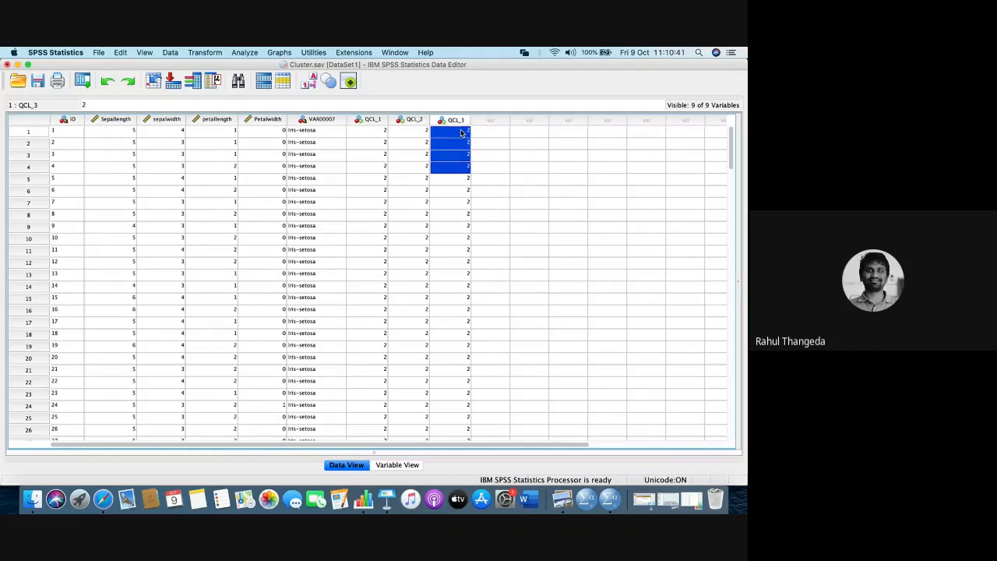
{"action": "key", "text": "shift+Down"}
{"action": "key", "text": "shift+Down"}
{"action": "key", "text": "shift+Down"}
{"action": "key", "text": "shift+Down"}
{"action": "key", "text": "shift+Down"}
{"action": "key", "text": "shift+Down"}
{"action": "key", "text": "shift+Down"}
{"action": "key", "text": "shift+Down"}
{"action": "key", "text": "shift+Down"}
{"action": "key", "text": "shift+Down"}
{"action": "key", "text": "shift+Down"}
{"action": "key", "text": "shift+Down"}
{"action": "key", "text": "shift+Down"}
{"action": "key", "text": "shift+Down"}
{"action": "key", "text": "shift+Down"}
{"action": "key", "text": "shift+Down"}
{"action": "key", "text": "shift+Down"}
{"action": "key", "text": "shift+Down"}
{"action": "key", "text": "shift+Down"}
{"action": "key", "text": "shift+Down"}
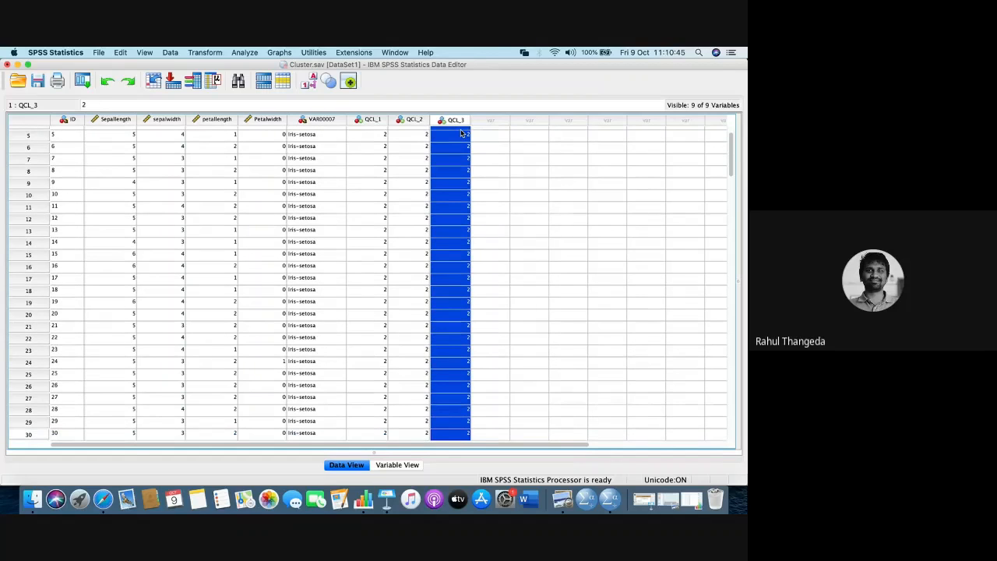
{"action": "scroll", "coordinate": [152, 142], "scroll_direction": "up", "scroll_amount": 2}
{"action": "scroll", "coordinate": [152, 142], "scroll_direction": "right", "scroll_amount": 1}
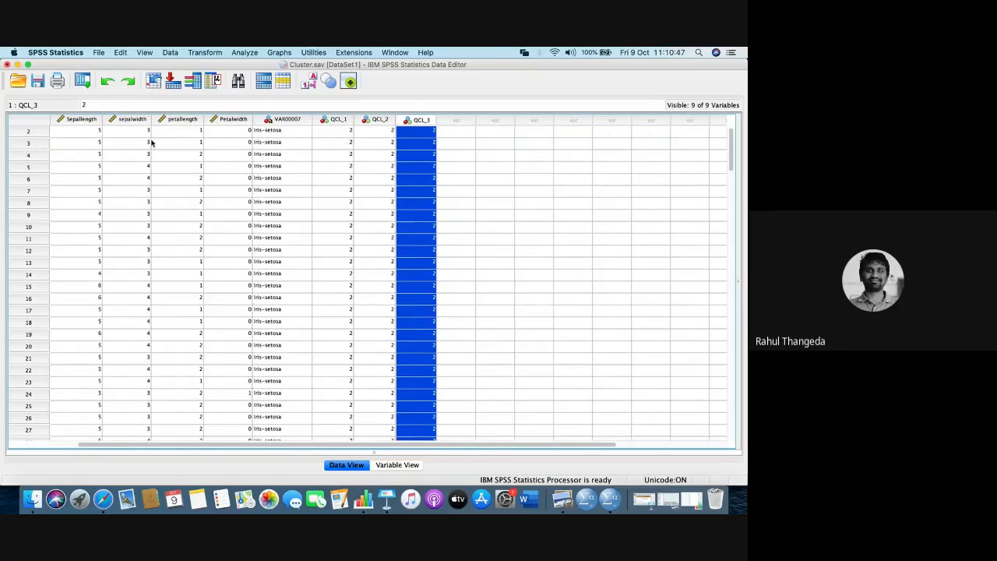
- Trace the first case from its sepal and petal measurements across to its QCL_3 cluster membership
{"action": "left_click", "coordinate": [88, 137]}
{"action": "scroll", "coordinate": [88, 138], "scroll_direction": "up", "scroll_amount": 1}
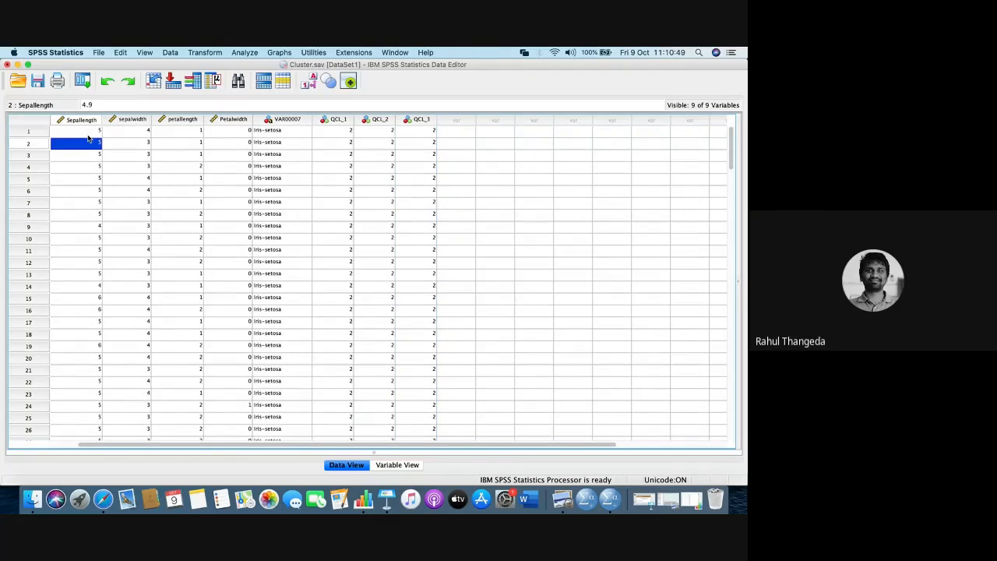
{"action": "key", "text": "Up"}
{"action": "key", "text": "Right"}
{"action": "key", "text": "Right"}
{"action": "key", "text": "Right"}
{"action": "key", "text": "Right"}
{"action": "key", "text": "Right"}
{"action": "key", "text": "Right"}
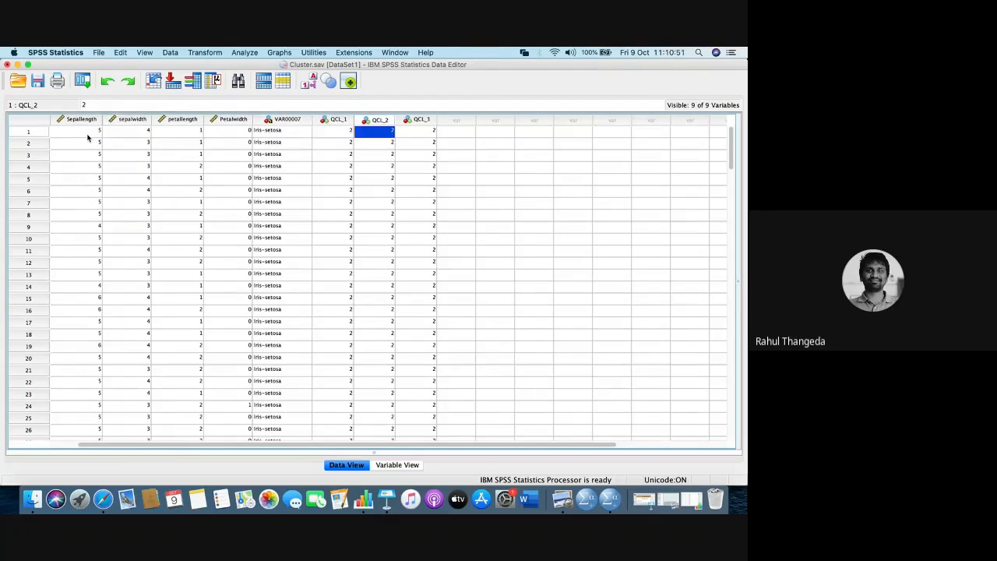
{"action": "key", "text": "Right"}
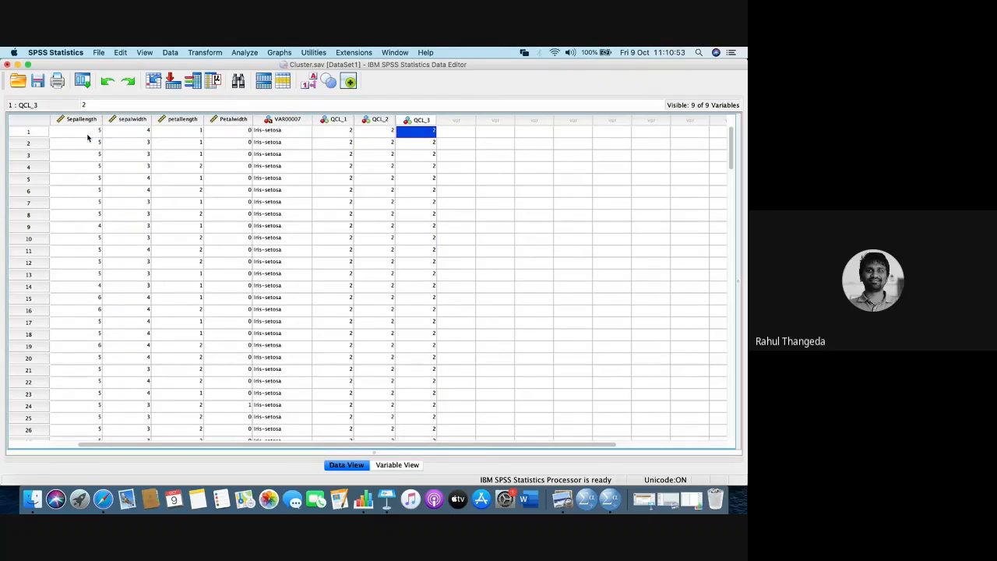
- Go down the QCL_3 column to case 113, comparing cluster membership with the iris species in VAR00007, and return to the first case
{"action": "key", "text": "Down"}
{"action": "key", "text": "Down"}
{"action": "key", "text": "Down"}
{"action": "key", "text": "Down"}
{"action": "key", "text": "Down"}
{"action": "key", "text": "Down"}
{"action": "key", "text": "Down"}
{"action": "key", "text": "Down"}
{"action": "key", "text": "Down"}
{"action": "key", "text": "Down"}
{"action": "key", "text": "Down"}
{"action": "key", "text": "Down"}
{"action": "key", "text": "Down"}
{"action": "key", "text": "Down"}
{"action": "key", "text": "Down"}
{"action": "key", "text": "Down"}
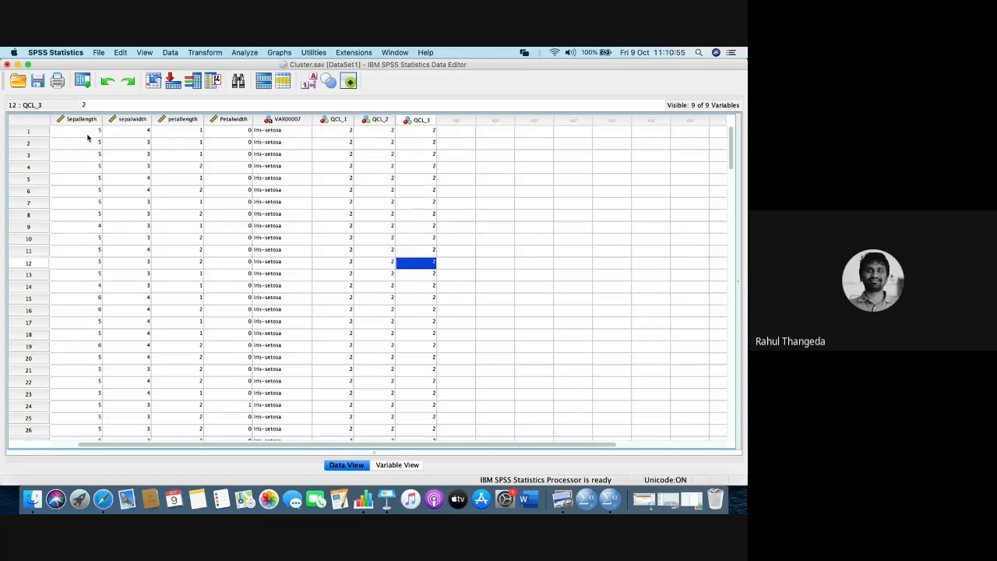
{"action": "key", "text": "Down"}
{"action": "key", "text": "Down"}
{"action": "key", "text": "Down"}
{"action": "key", "text": "Down"}
{"action": "key", "text": "Down"}
{"action": "key", "text": "Down"}
{"action": "key", "text": "Down"}
{"action": "key", "text": "Down"}
{"action": "key", "text": "Down"}
{"action": "key", "text": "Down"}
{"action": "key", "text": "Down"}
{"action": "key", "text": "Down"}
{"action": "key", "text": "Down"}
{"action": "key", "text": "Down"}
{"action": "key", "text": "Down"}
{"action": "key", "text": "Down"}
{"action": "key", "text": "Down"}
{"action": "key", "text": "Down"}
{"action": "key", "text": "Down"}
{"action": "key", "text": "Down"}
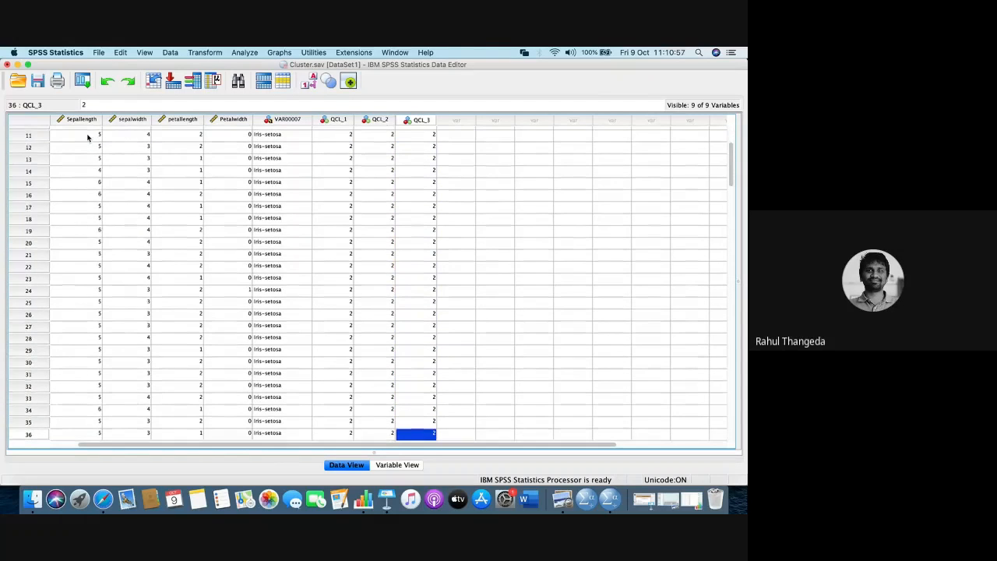
{"action": "key", "text": "Down"}
{"action": "key", "text": "Down"}
{"action": "key", "text": "Down"}
{"action": "key", "text": "Down"}
{"action": "key", "text": "Down"}
{"action": "key", "text": "Down"}
{"action": "key", "text": "Down"}
{"action": "key", "text": "Down"}
{"action": "key", "text": "Down"}
{"action": "key", "text": "Down"}
{"action": "key", "text": "Down"}
{"action": "key", "text": "Down"}
{"action": "key", "text": "Down"}
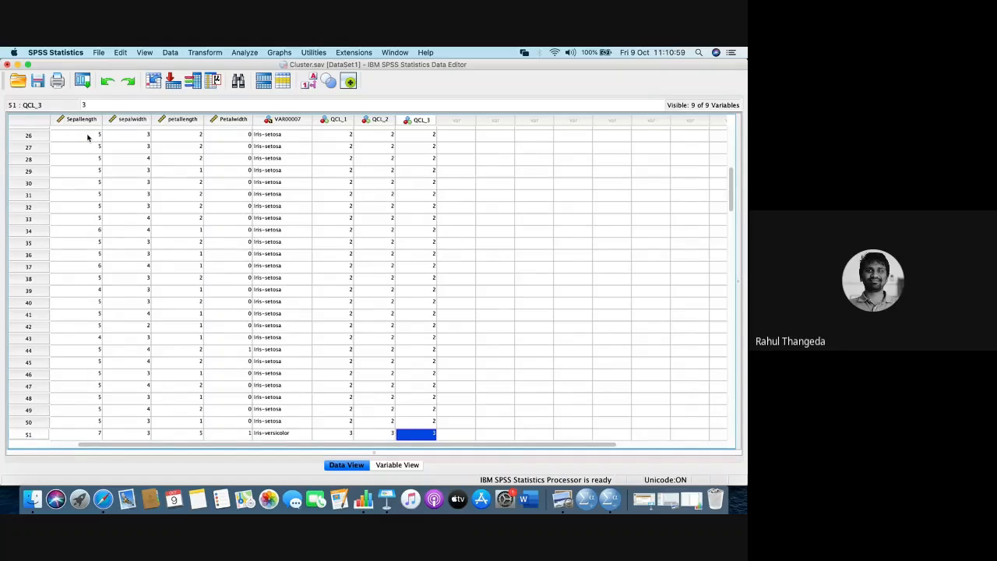
{"action": "key", "text": "Down"}
{"action": "key", "text": "Down"}
{"action": "key", "text": "Down"}
{"action": "key", "text": "Down"}
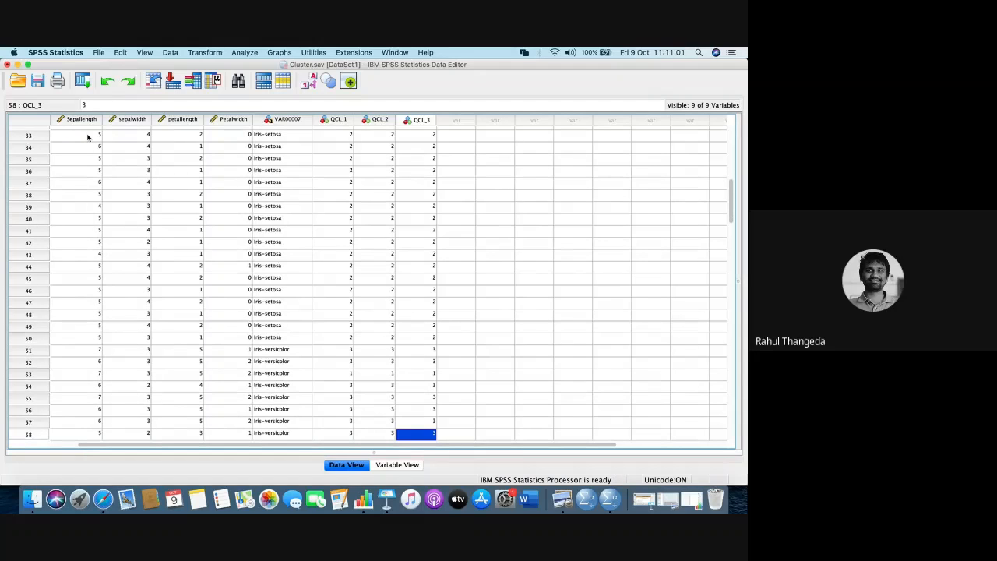
{"action": "key", "text": "Down"}
{"action": "key", "text": "Down"}
{"action": "key", "text": "Down"}
{"action": "key", "text": "Down"}
{"action": "key", "text": "Down"}
{"action": "key", "text": "Down"}
{"action": "key", "text": "Down"}
{"action": "key", "text": "Down"}
{"action": "key", "text": "Down"}
{"action": "key", "text": "Down"}
{"action": "key", "text": "Down"}
{"action": "key", "text": "Down"}
{"action": "key", "text": "Down"}
{"action": "key", "text": "Down"}
{"action": "key", "text": "Down"}
{"action": "key", "text": "Down"}
{"action": "key", "text": "Down"}
{"action": "key", "text": "Down"}
{"action": "key", "text": "Down"}
{"action": "key", "text": "Down"}
{"action": "key", "text": "Down"}
{"action": "key", "text": "Down"}
{"action": "key", "text": "Down"}
{"action": "key", "text": "Down"}
{"action": "key", "text": "Down"}
{"action": "key", "text": "Down"}
{"action": "key", "text": "Down"}
{"action": "key", "text": "Down"}
{"action": "key", "text": "Down"}
{"action": "key", "text": "Down"}
{"action": "key", "text": "Down"}
{"action": "key", "text": "Down"}
{"action": "key", "text": "Down"}
{"action": "key", "text": "Down"}
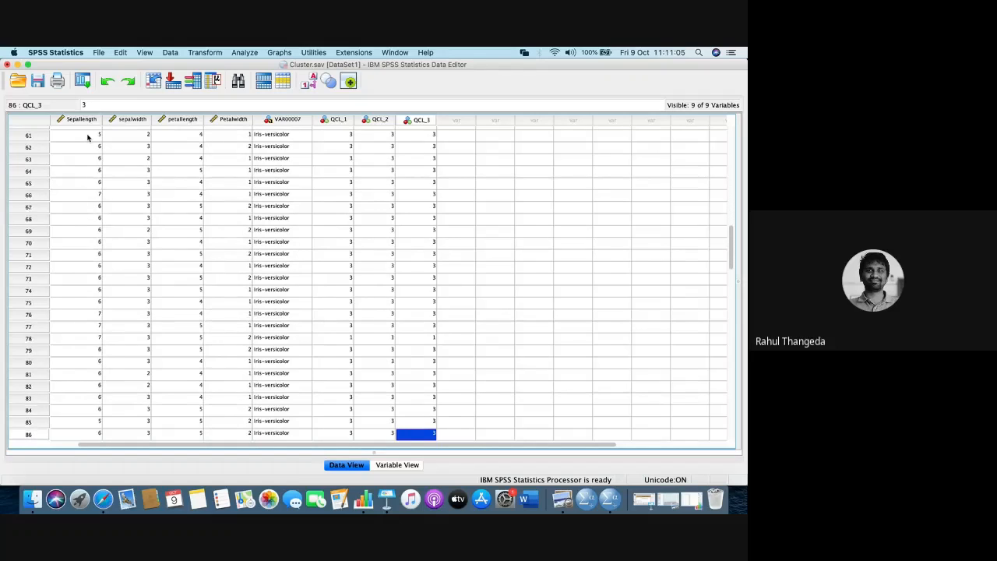
{"action": "key", "text": "Down"}
{"action": "key", "text": "Down"}
{"action": "key", "text": "Down"}
{"action": "key", "text": "Down"}
{"action": "key", "text": "Down"}
{"action": "key", "text": "Down"}
{"action": "key", "text": "Down"}
{"action": "key", "text": "Down"}
{"action": "key", "text": "Down"}
{"action": "key", "text": "Down"}
{"action": "key", "text": "Down"}
{"action": "key", "text": "Down"}
{"action": "key", "text": "Down"}
{"action": "key", "text": "Down"}
{"action": "key", "text": "Down"}
{"action": "key", "text": "Down"}
{"action": "key", "text": "Down"}
{"action": "key", "text": "Down"}
{"action": "key", "text": "Down"}
{"action": "key", "text": "Down"}
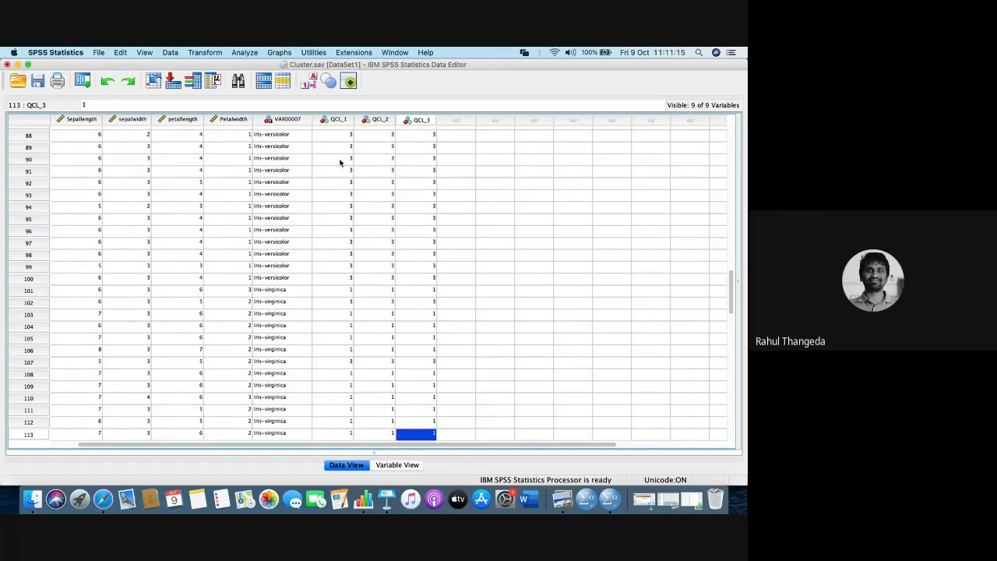
{"action": "scroll", "coordinate": [339, 162], "scroll_direction": "up", "scroll_amount": 15}
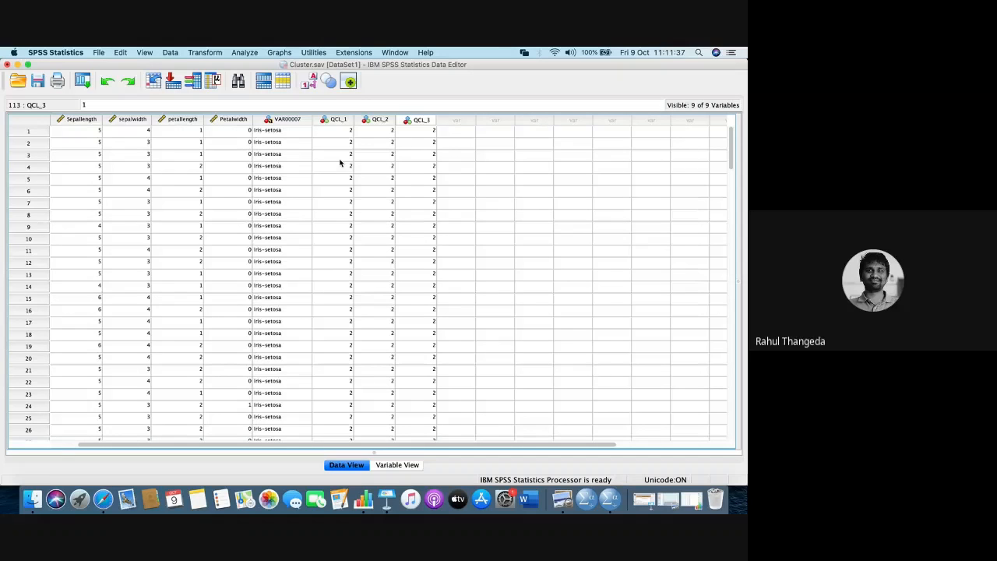
- Open the TwoStep Cluster Analysis for the Cluster.sav data and select the three Cluster Number of Case variables in the source list
{"action": "left_click", "coordinate": [246, 52]}
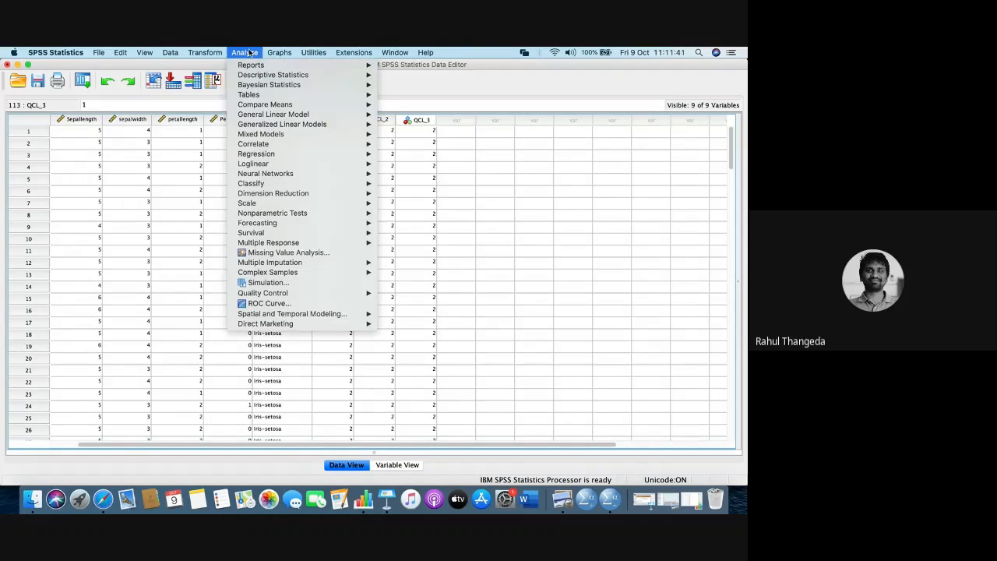
{"action": "left_click", "coordinate": [157, 246]}
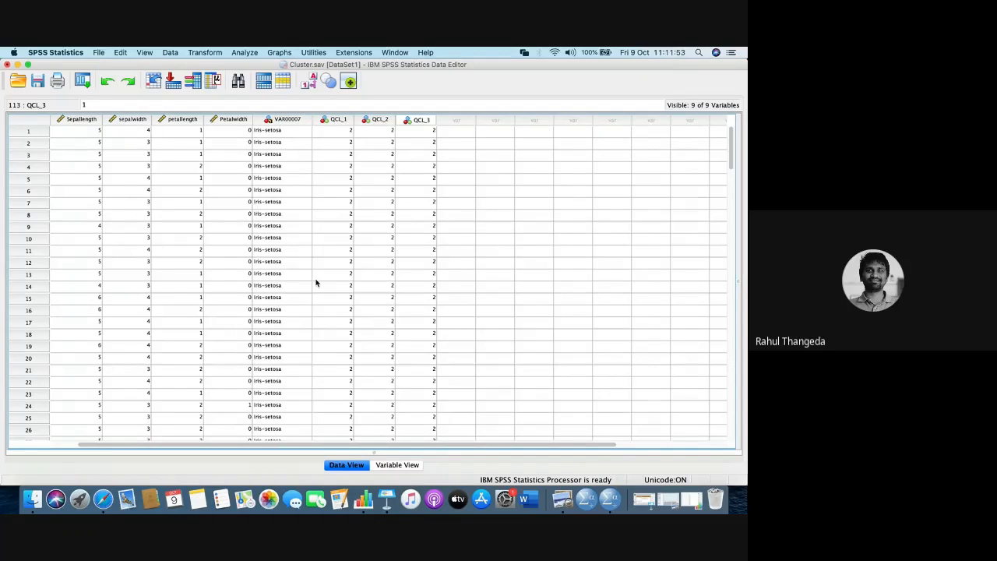
{"action": "left_click", "coordinate": [249, 54]}
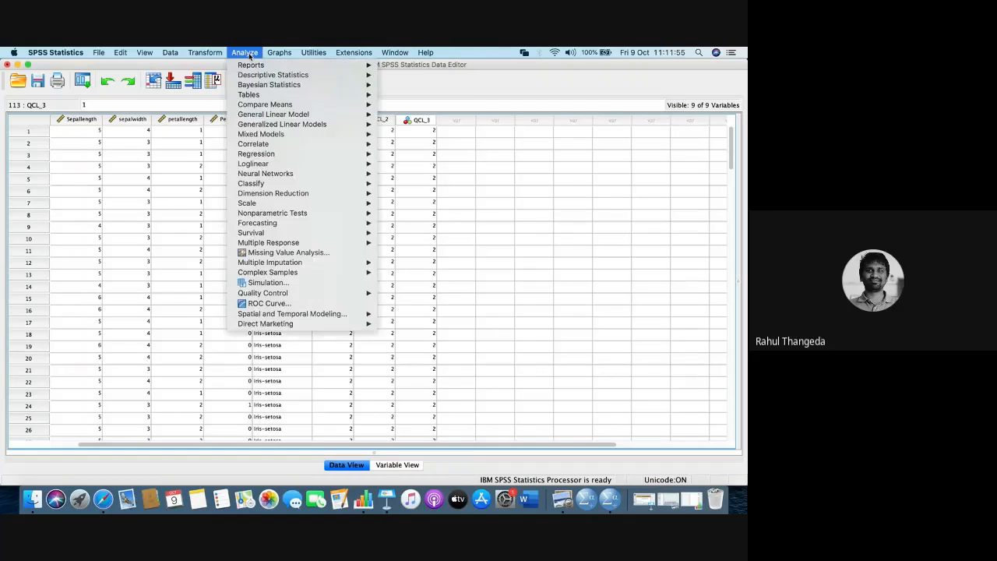
{"action": "mouse_move", "coordinate": [275, 186]}
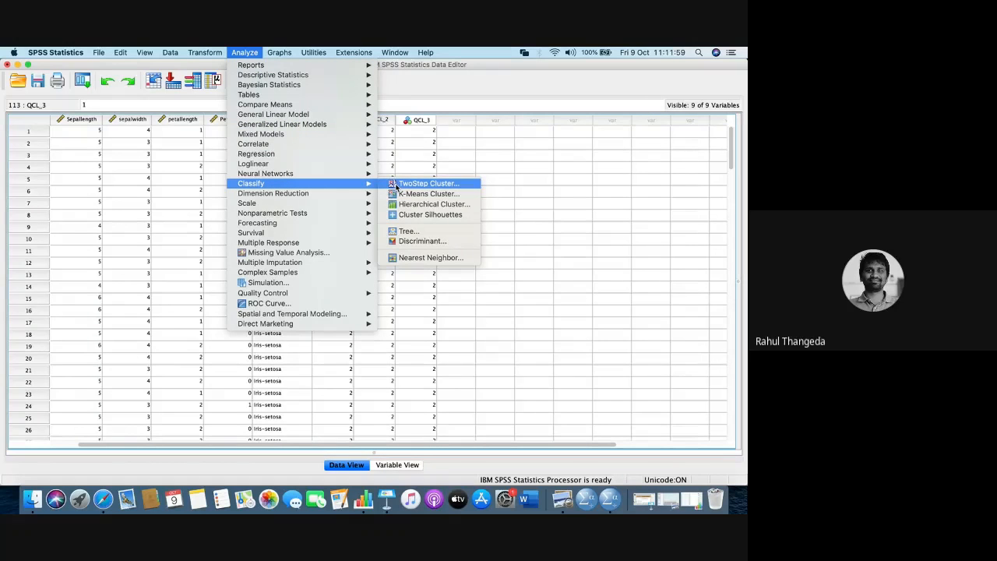
{"action": "left_click", "coordinate": [427, 183]}
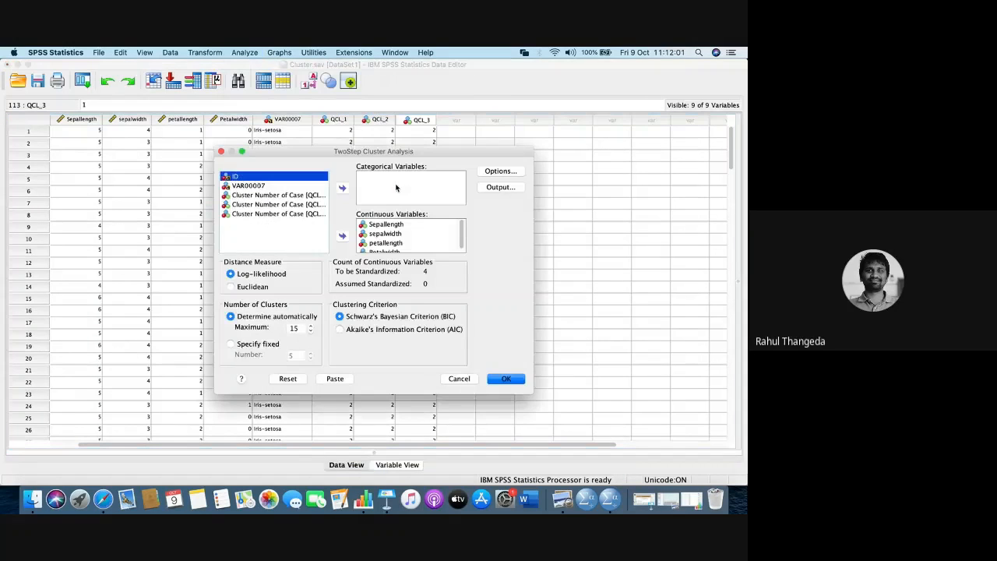
{"action": "left_click", "coordinate": [284, 196]}
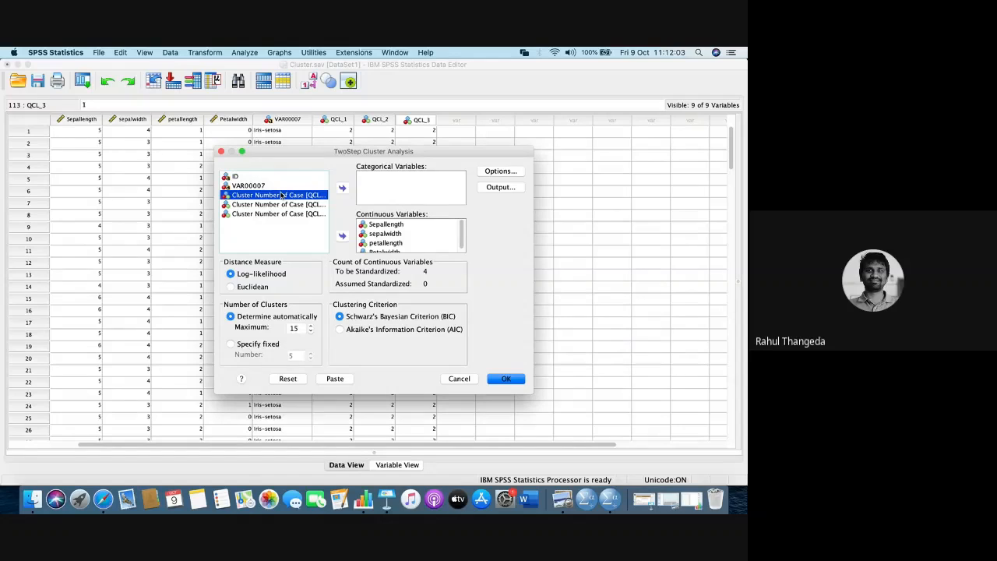
{"action": "key", "text": "shift+Down"}
{"action": "key", "text": "shift+Down"}
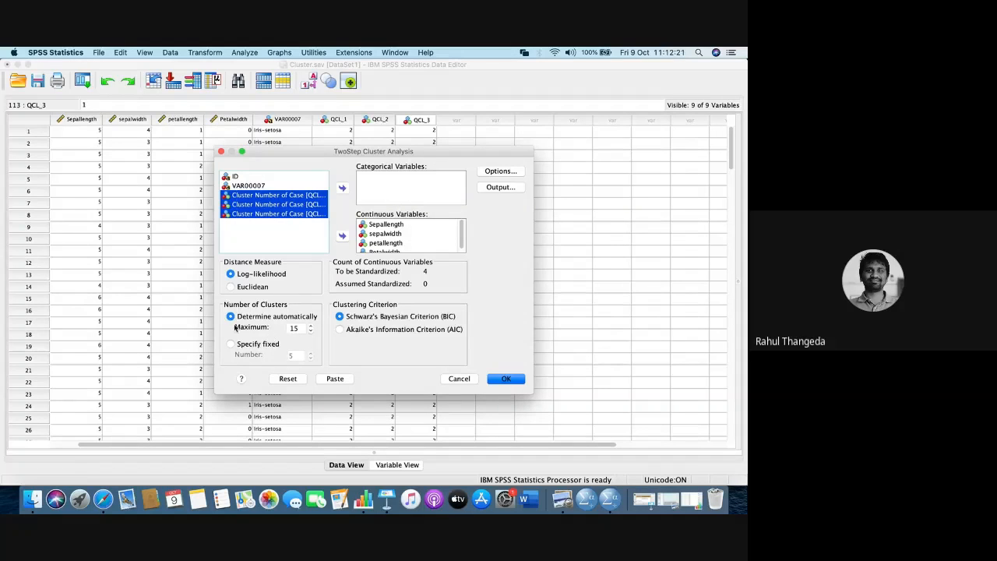
- Set the maximum for automatically determined clusters to 10 and run the TwoStep Cluster Analysis on the four continuous variables
{"action": "double_click", "coordinate": [297, 327]}
{"action": "type", "text": "10"}
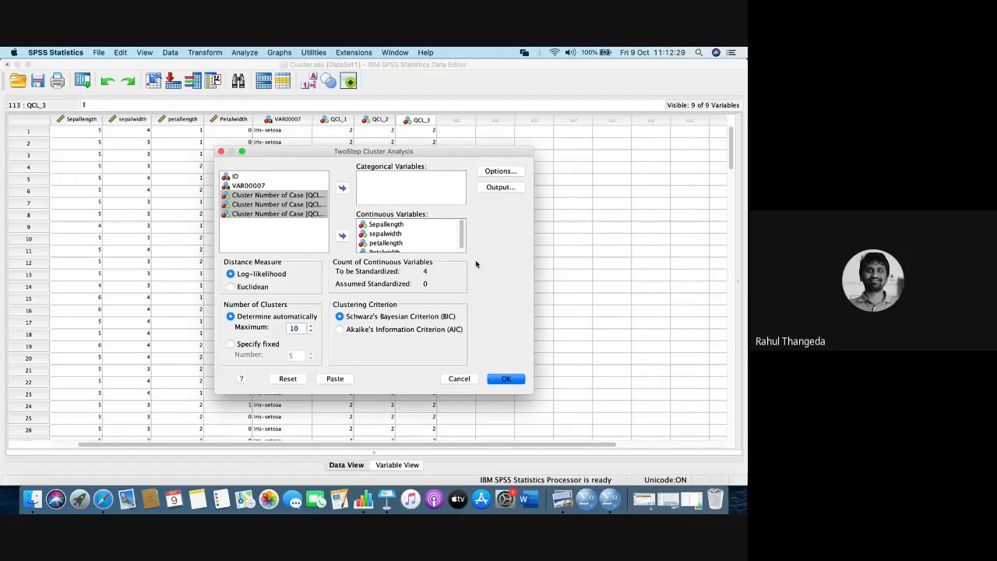
{"action": "left_click", "coordinate": [505, 379]}
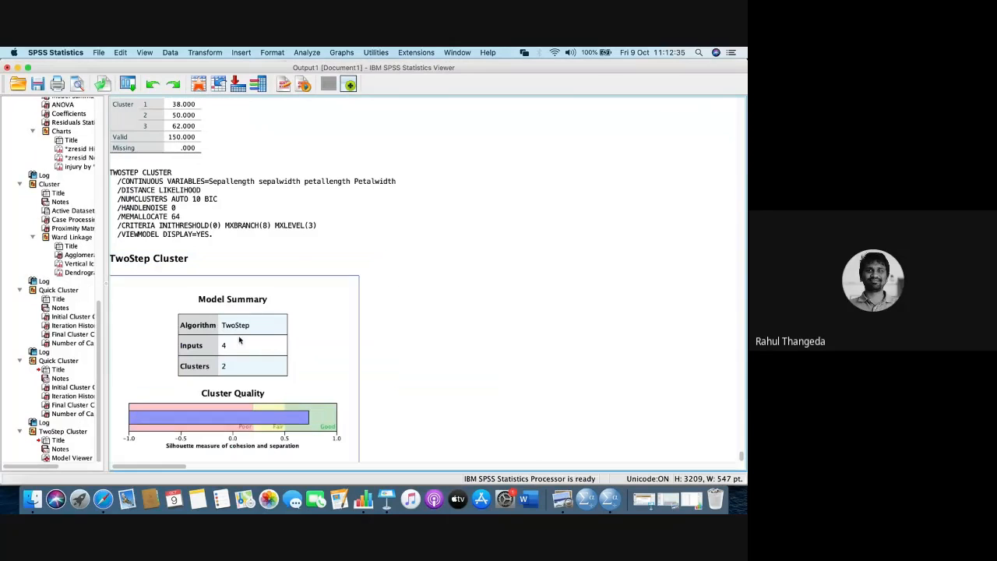
- Open the TwoStep Cluster output in the Model Viewer, examine the cluster quality and both slices of the Cluster Sizes pie, and close it
{"action": "left_click", "coordinate": [240, 342]}
{"action": "left_click", "coordinate": [239, 397]}
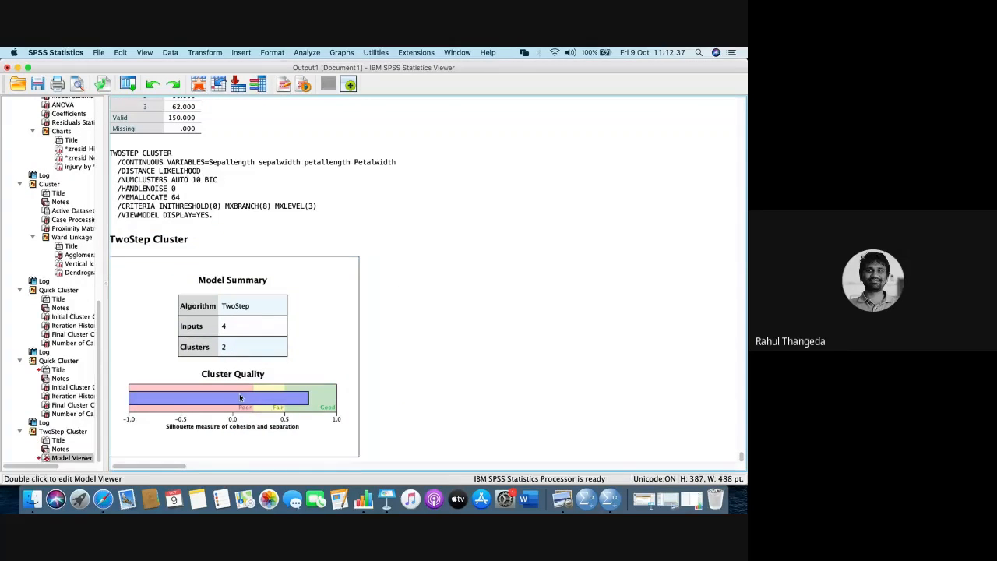
{"action": "double_click", "coordinate": [240, 397]}
{"action": "mouse_move", "coordinate": [216, 328]}
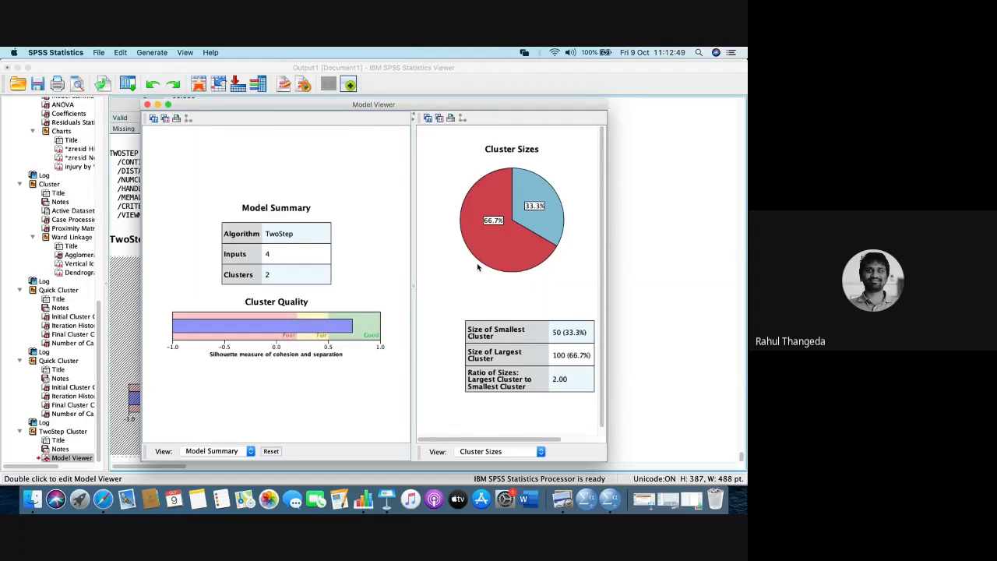
{"action": "mouse_move", "coordinate": [537, 212]}
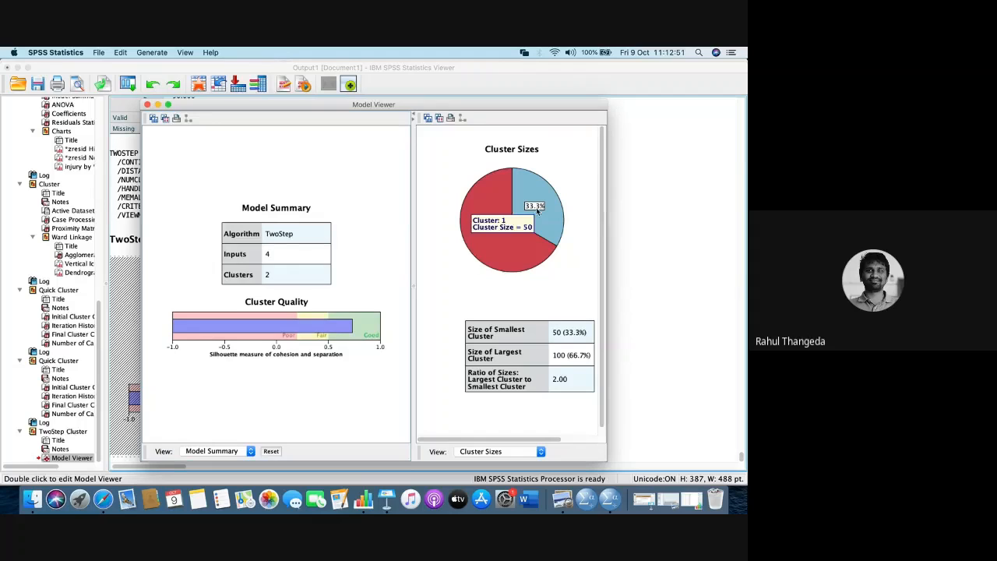
{"action": "mouse_move", "coordinate": [522, 261]}
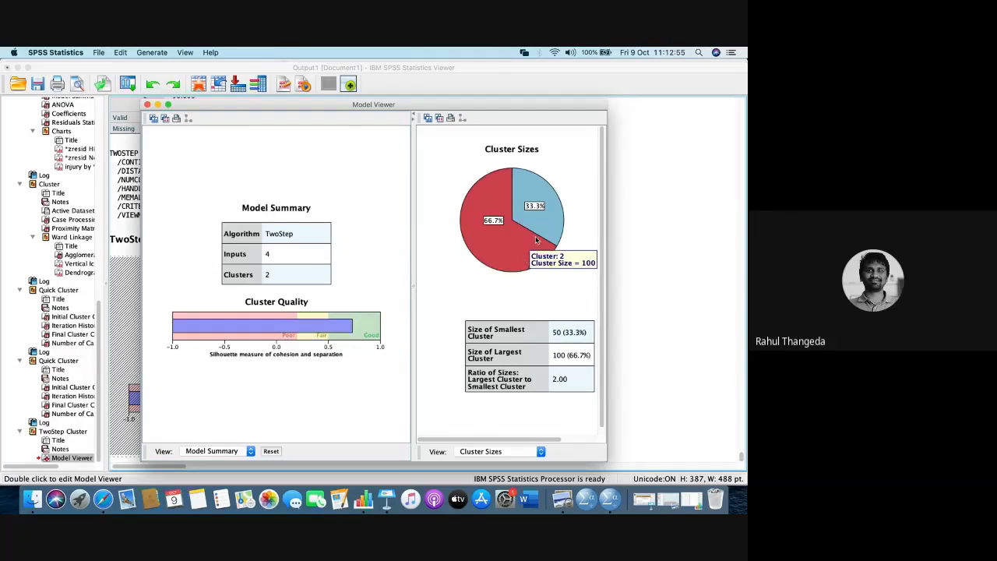
{"action": "mouse_move", "coordinate": [542, 230]}
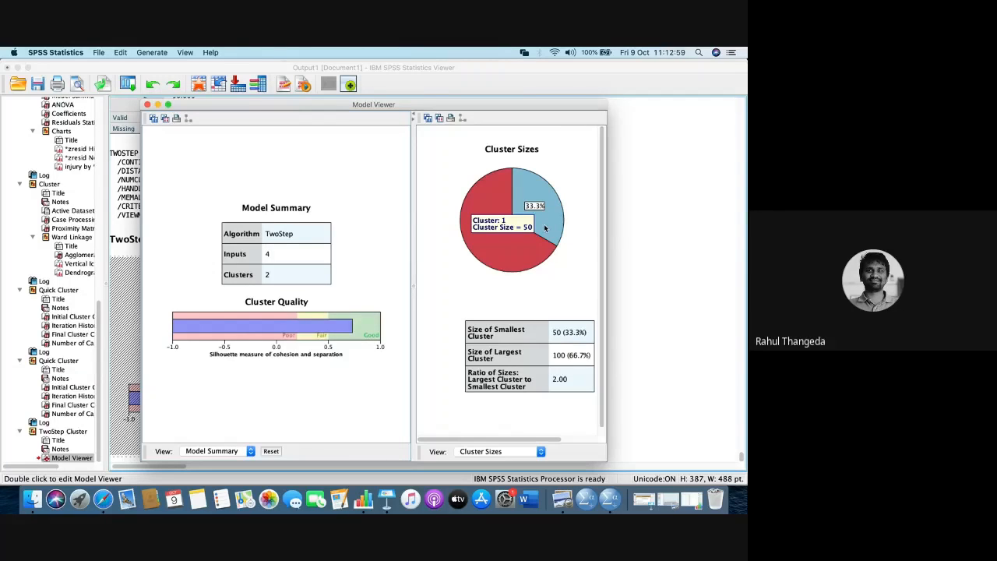
{"action": "left_click", "coordinate": [147, 105]}
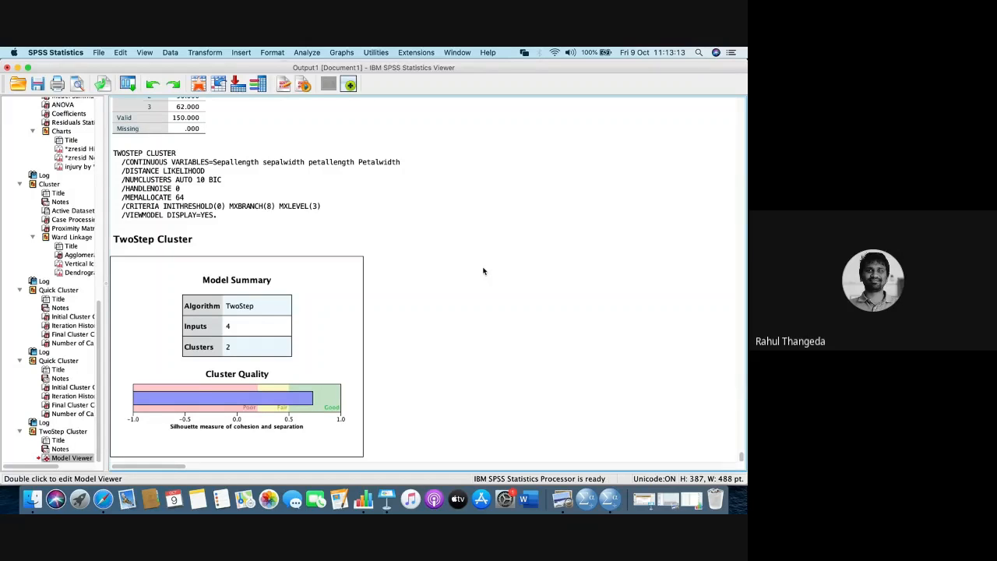
- Minimize the Output1 viewer and the Cluster.sav and Data File 1.sav data editor windows to reveal the Cluster Analysis slides
{"action": "left_click", "coordinate": [18, 68]}
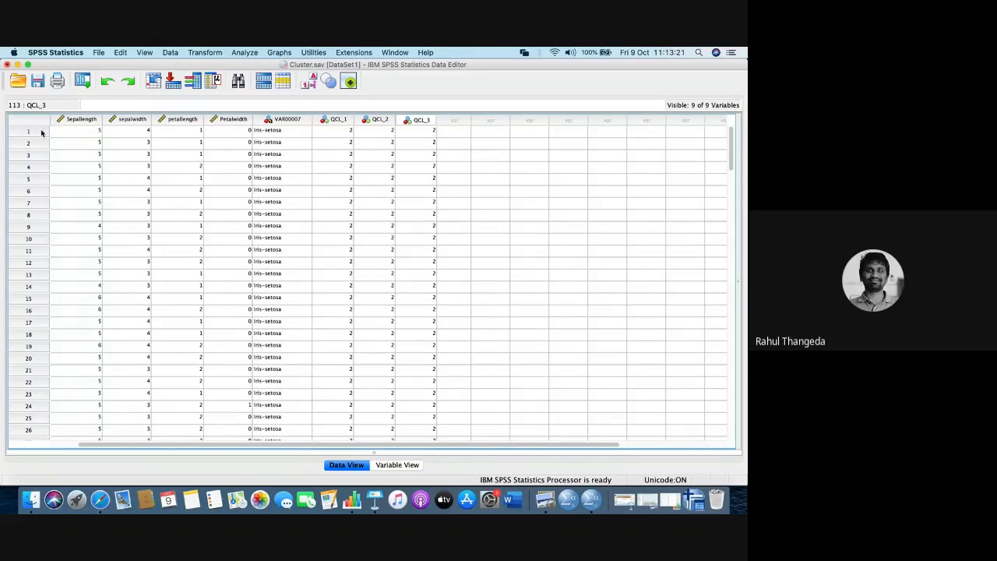
{"action": "left_click", "coordinate": [20, 67]}
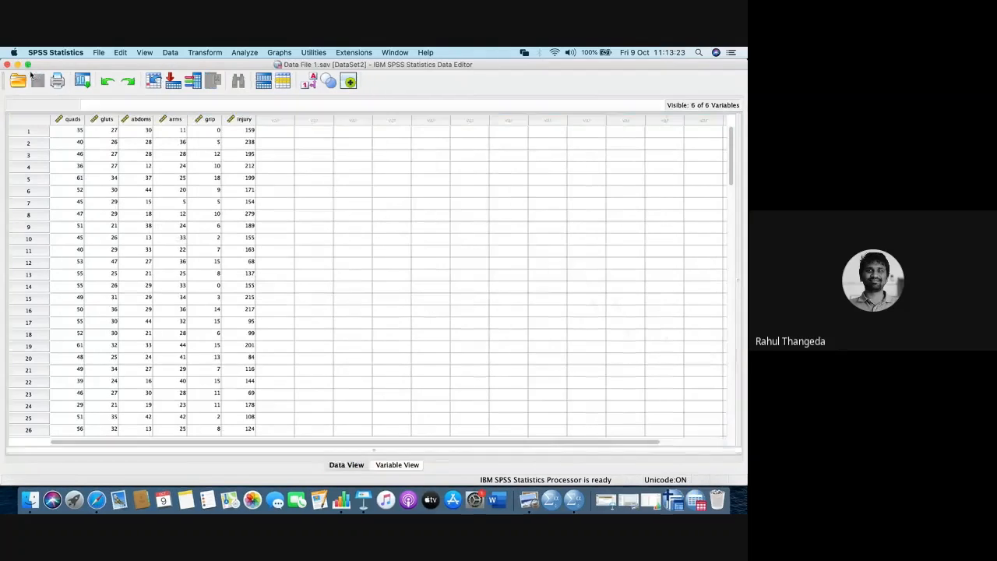
{"action": "left_click", "coordinate": [20, 68]}
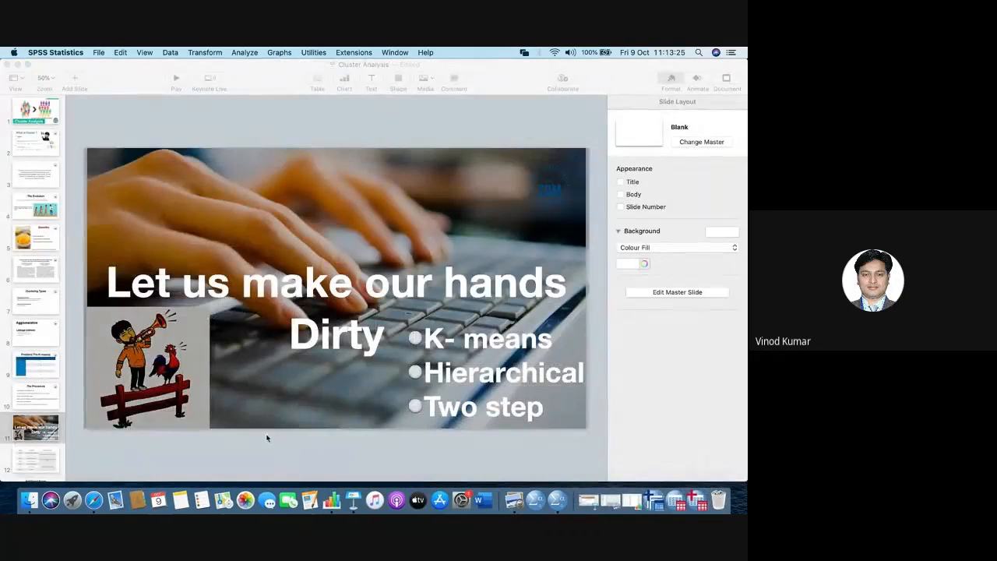
- Check the Google Meet chat messages in Safari and return to the Cluster Analysis presentation in Keynote
{"action": "left_click", "coordinate": [94, 501]}
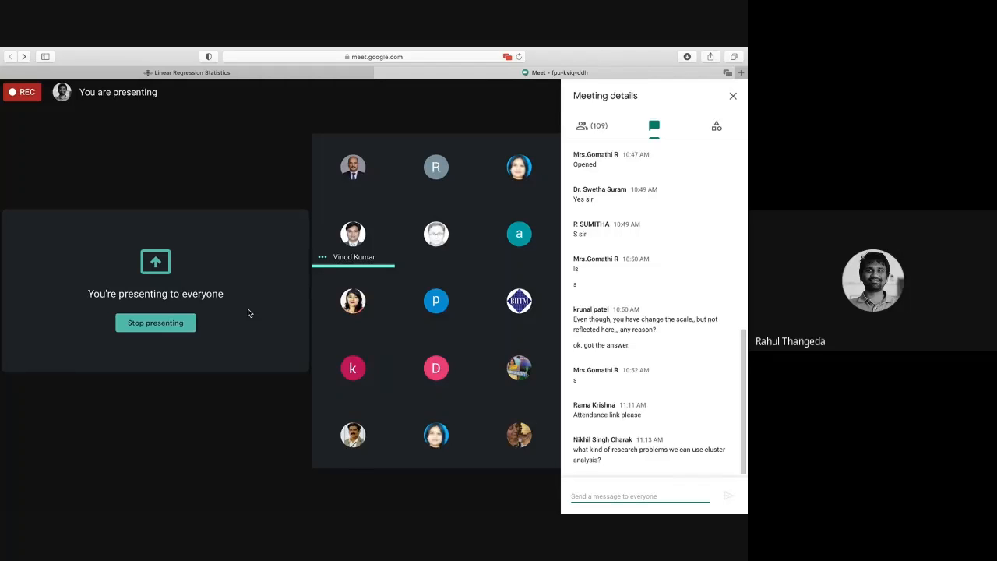
{"action": "key", "text": "super+Tab"}
{"action": "key", "text": "super+Tab"}
{"action": "key", "text": "super+Tab"}
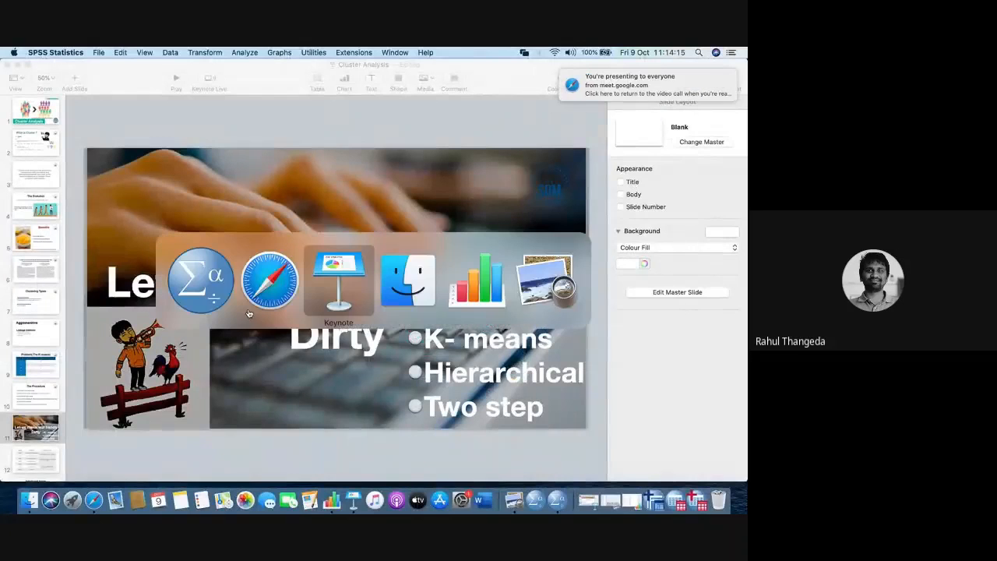
{"action": "key", "text": "super+Tab"}
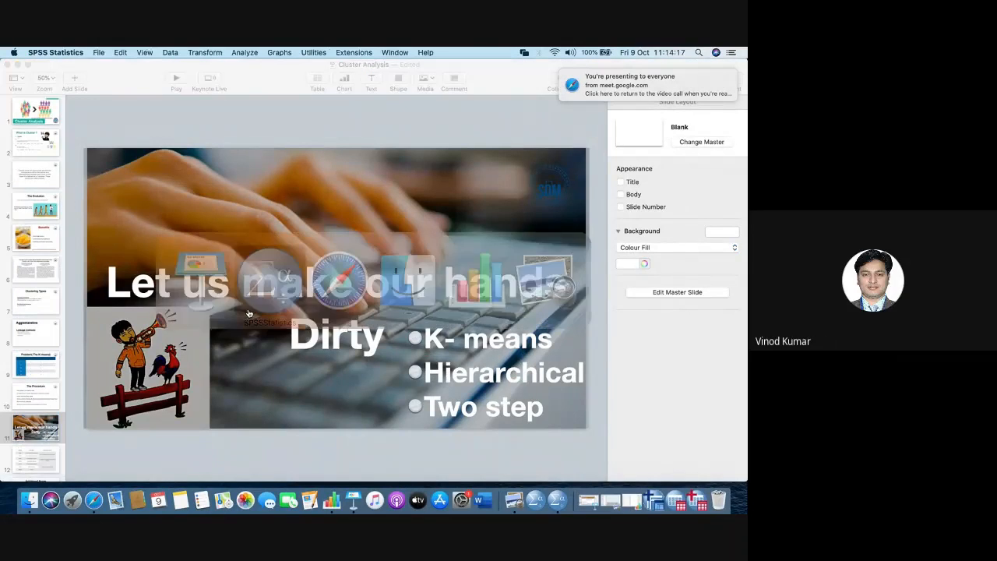
{"action": "key", "text": "super+Tab"}
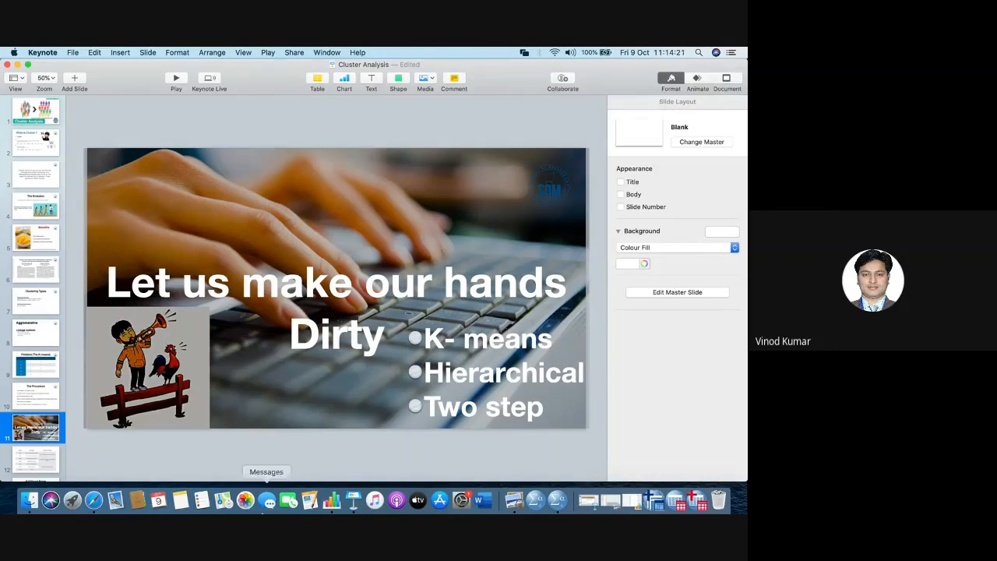
- Switch from the Keynote presentation back to Safari
{"action": "left_click", "coordinate": [94, 499]}
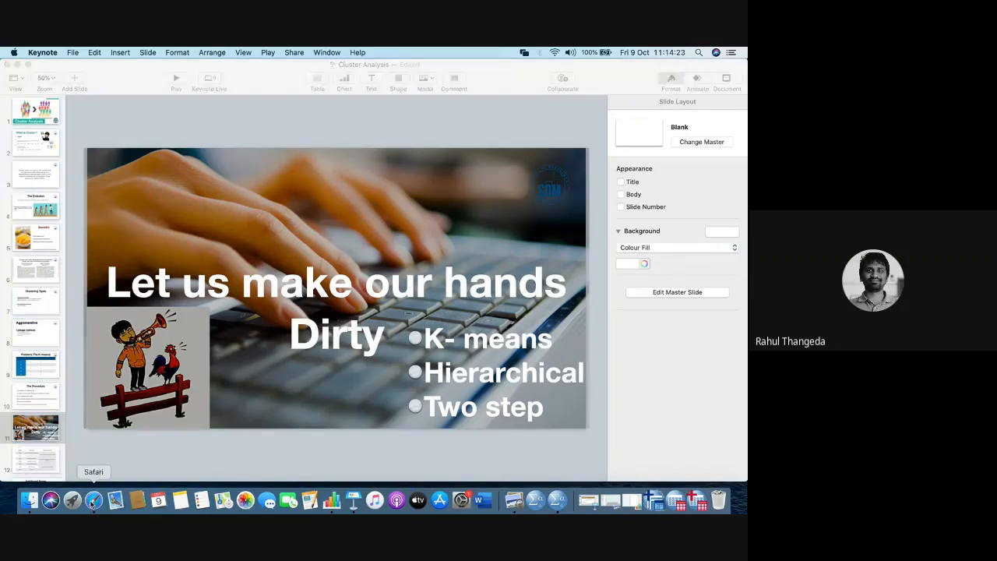
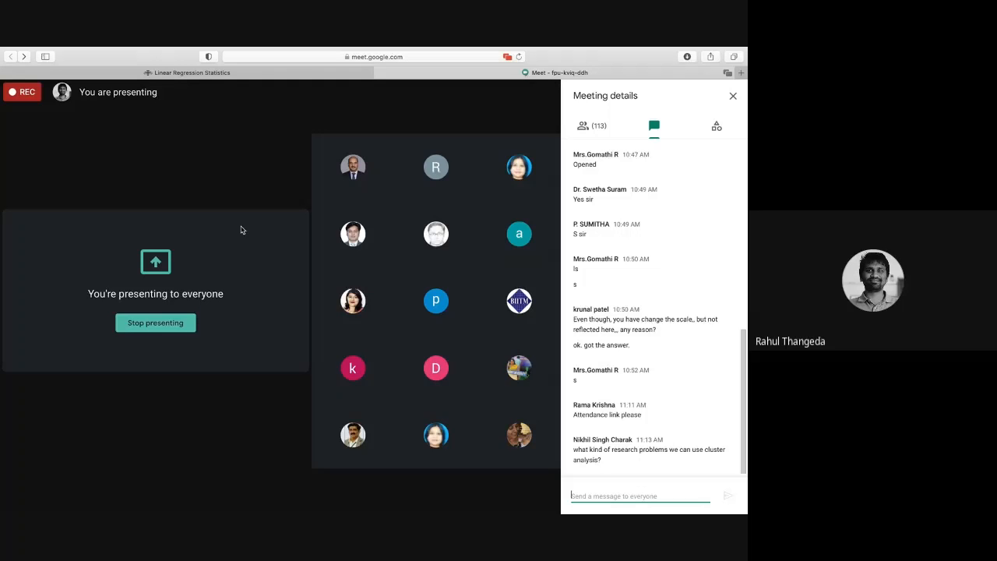
- Search Google for "cluster" in a new browser tab, skim the results down the page, and return to the Google Meet call
{"action": "left_click", "coordinate": [741, 72]}
{"action": "type", "text": "cluster"}
{"action": "key", "text": "Return"}
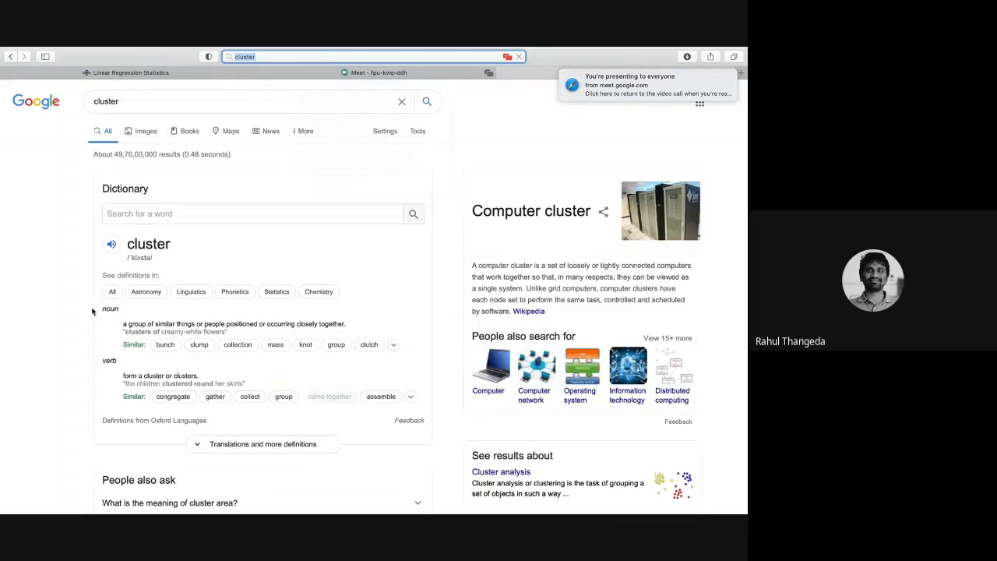
{"action": "scroll", "coordinate": [92, 310], "scroll_direction": "down", "scroll_amount": 15}
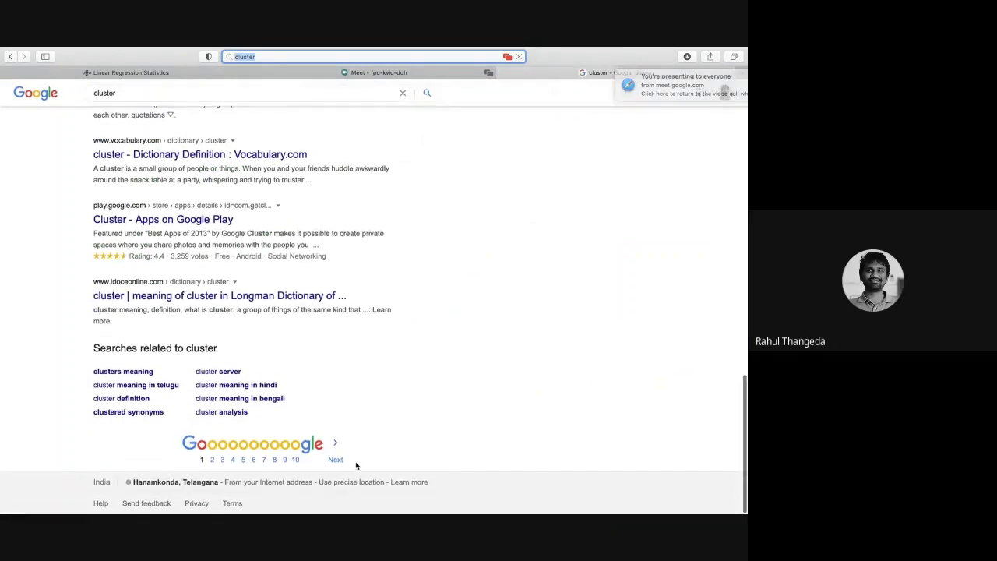
{"action": "left_click", "coordinate": [404, 74]}
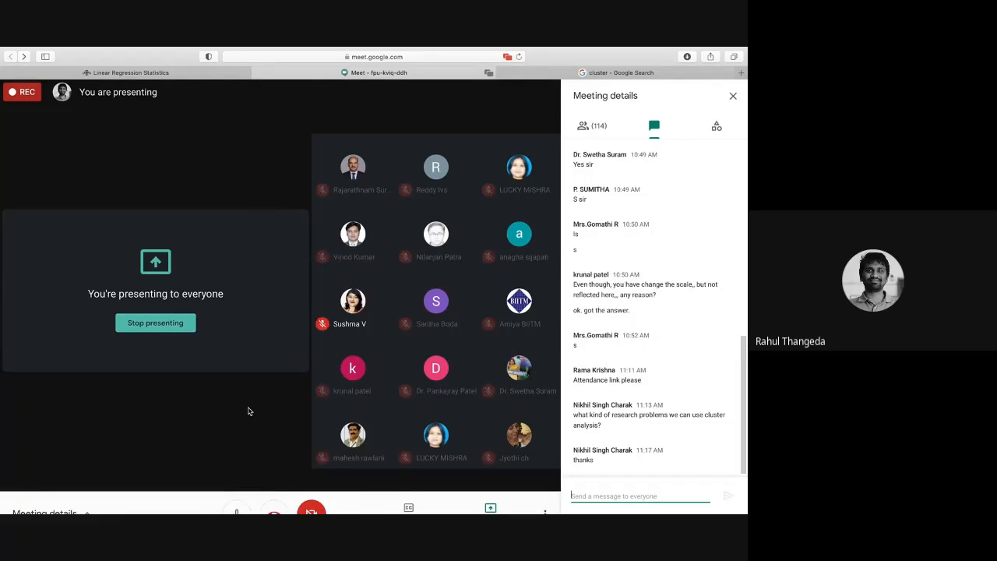
- Switch from Safari to the Cluster Analysis presentation in Keynote and bring up the list of Keynote's recent and open presentations
{"action": "key", "text": "super+Tab"}
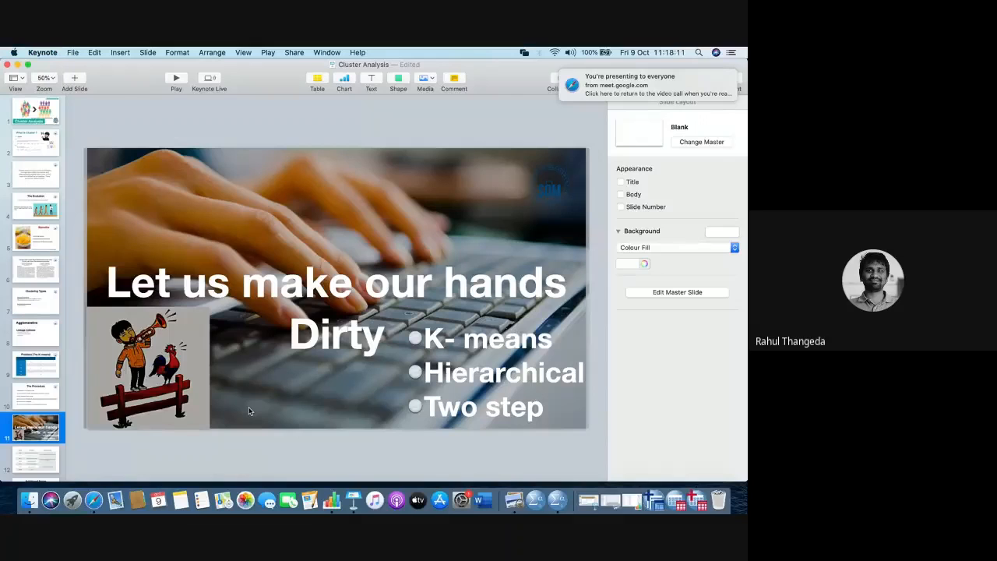
{"action": "right_click", "coordinate": [353, 499]}
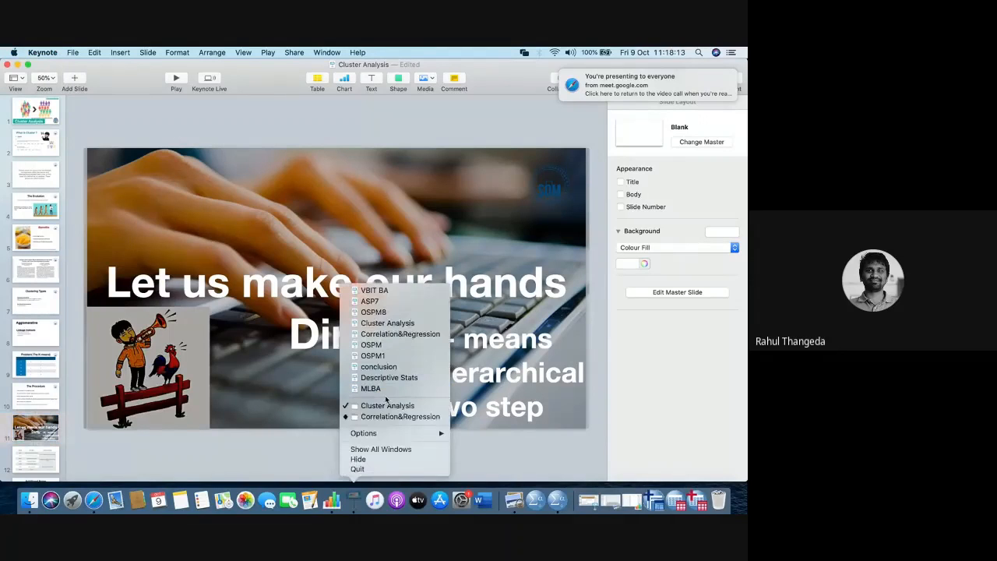
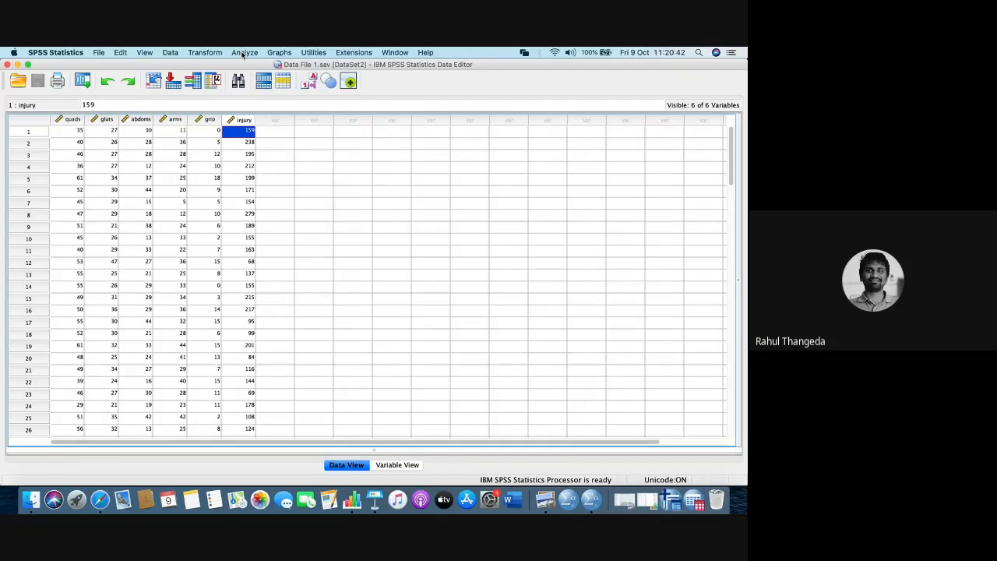
- Check the Google Meet call in Safari and return to the Data File 1 data set in SPSS Statistics
{"action": "key", "text": "ctrl+Right"}
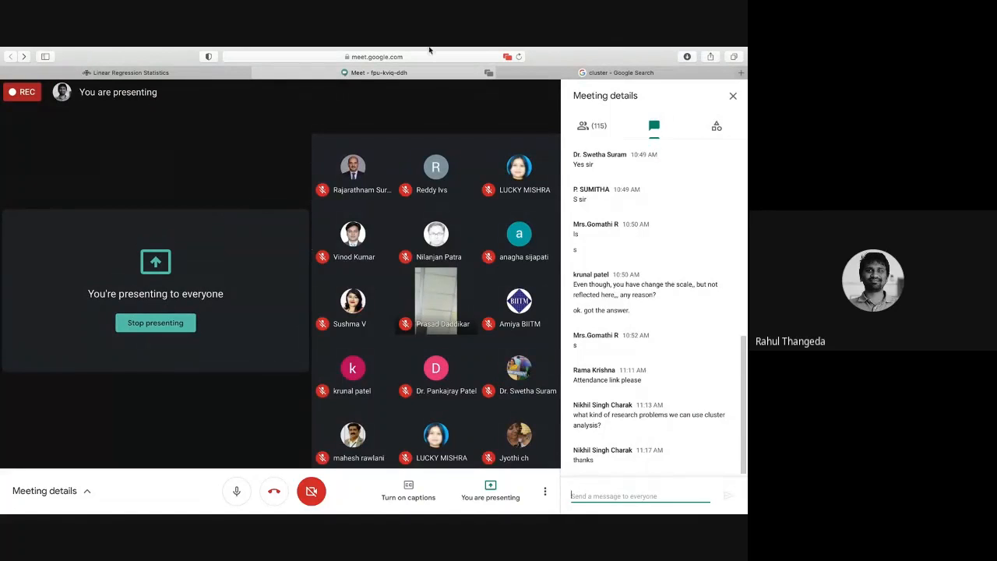
{"action": "mouse_move", "coordinate": [437, 50]}
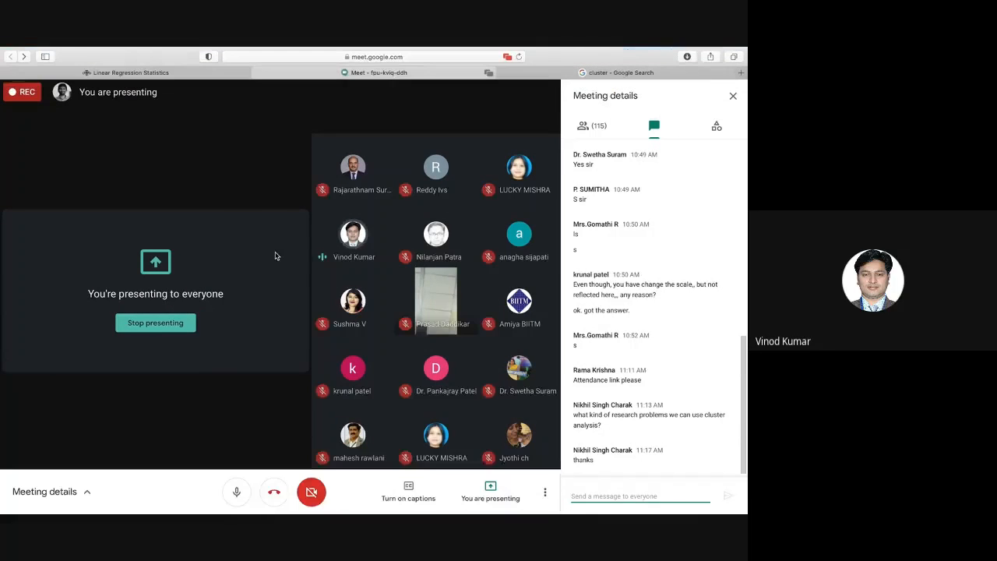
{"action": "key", "text": "ctrl+Left"}
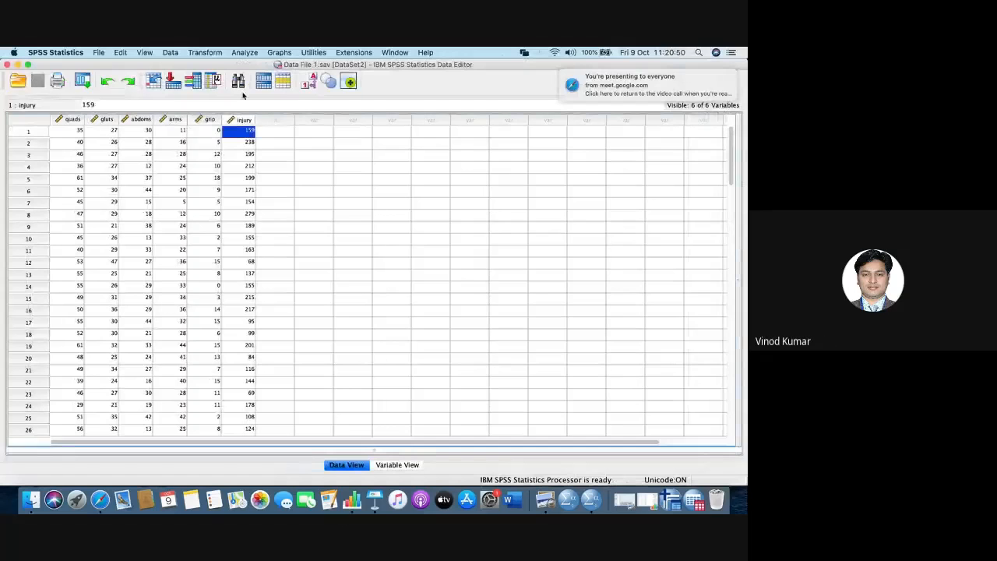
- Open the Linear Regression setup for Data File 1 and go over its dependent and independent variables
{"action": "left_click", "coordinate": [247, 53]}
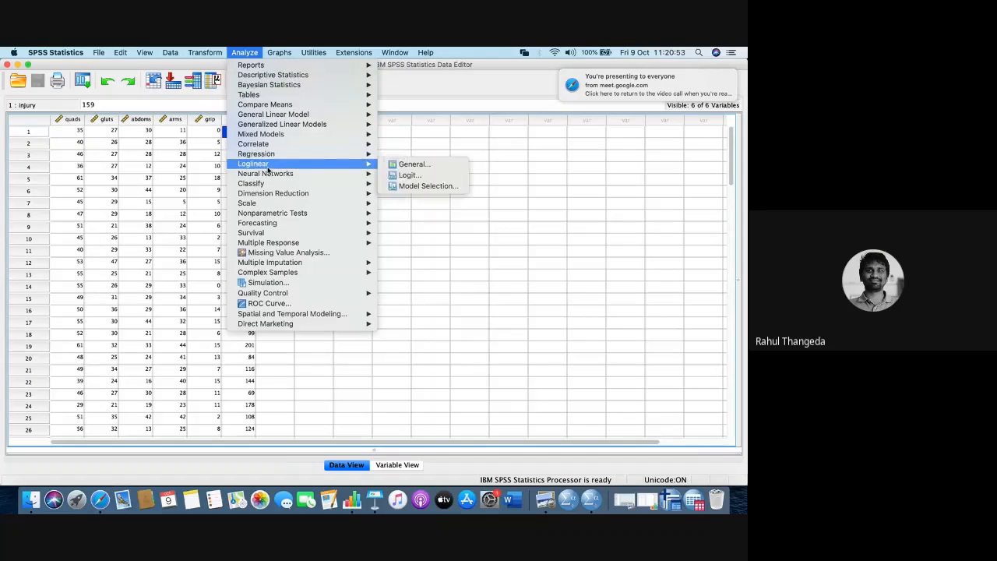
{"action": "mouse_move", "coordinate": [266, 156]}
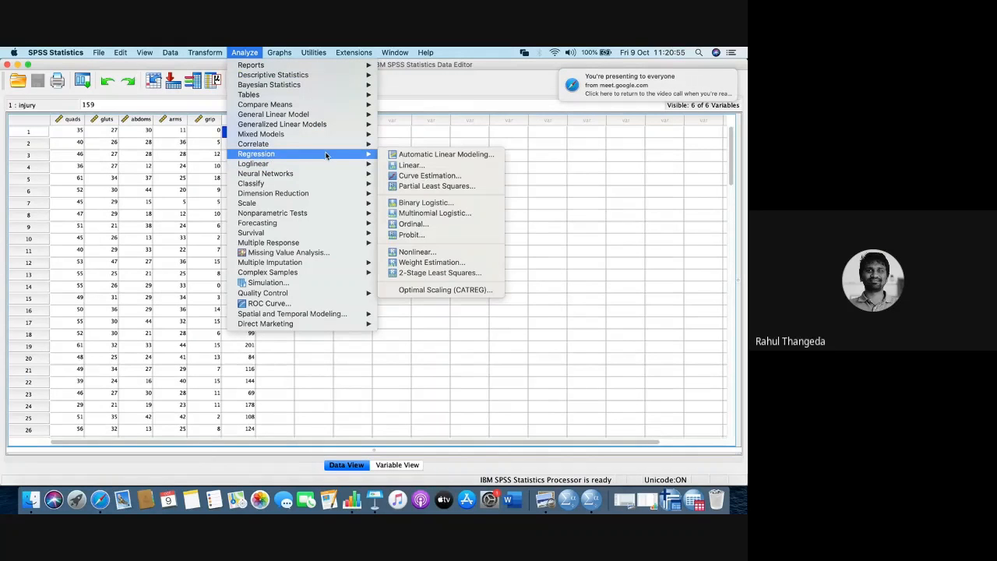
{"action": "left_click", "coordinate": [400, 165]}
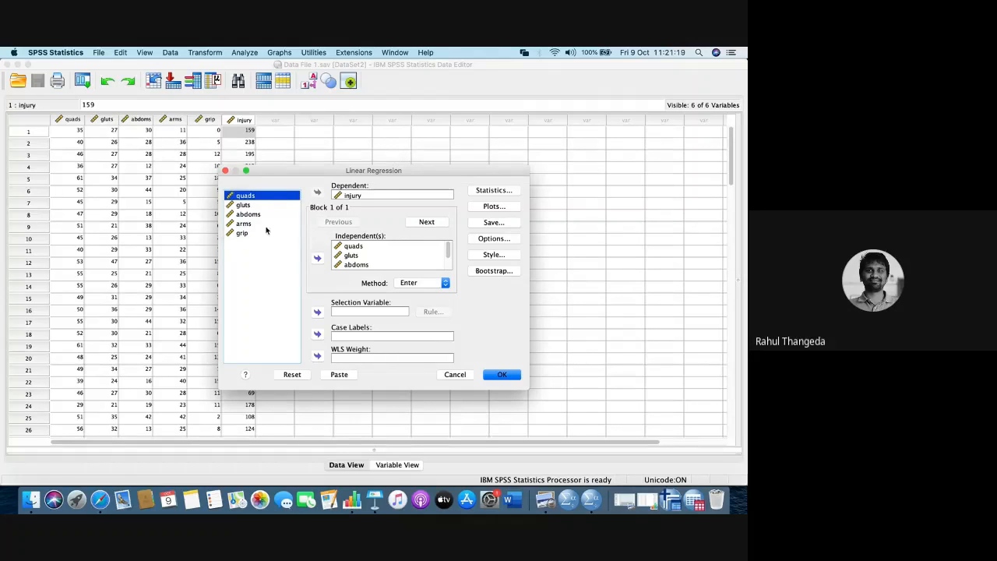
{"action": "left_click", "coordinate": [345, 196]}
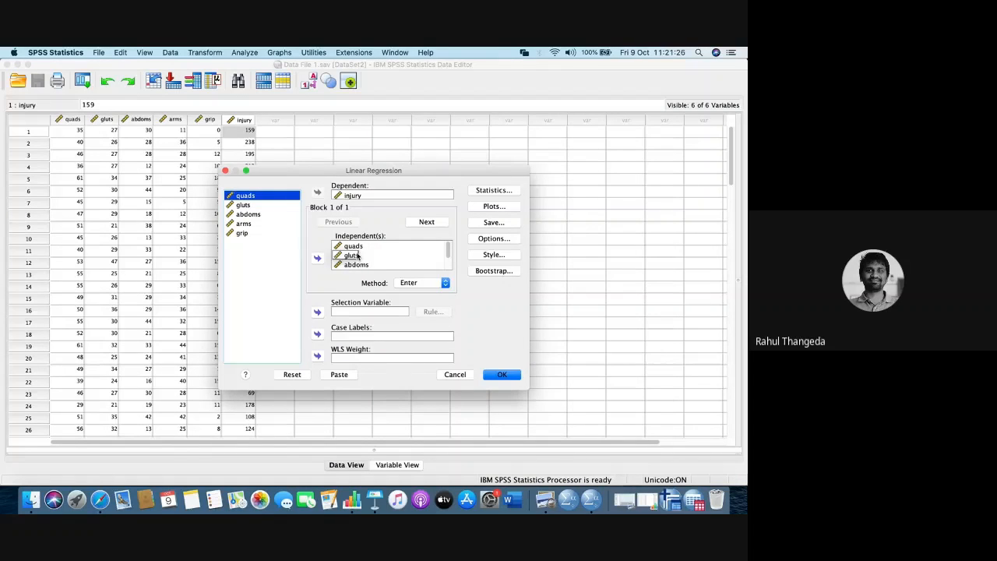
{"action": "left_click", "coordinate": [495, 194]}
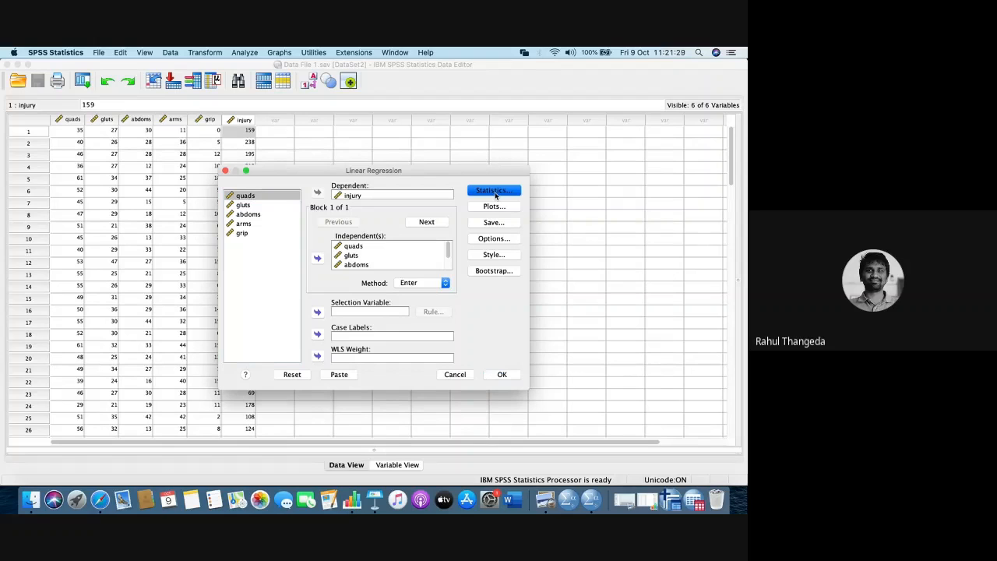
- Look through the variable entry methods, from Enter and Stepwise to Backward and Forward, keeping Enter
{"action": "left_click", "coordinate": [445, 282]}
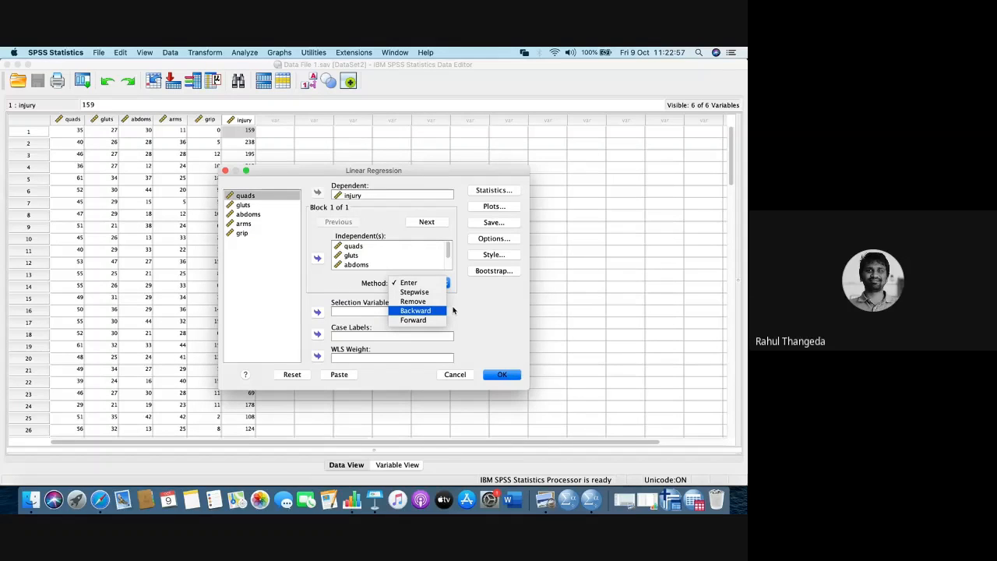
{"action": "key", "text": "Up"}
{"action": "key", "text": "Up"}
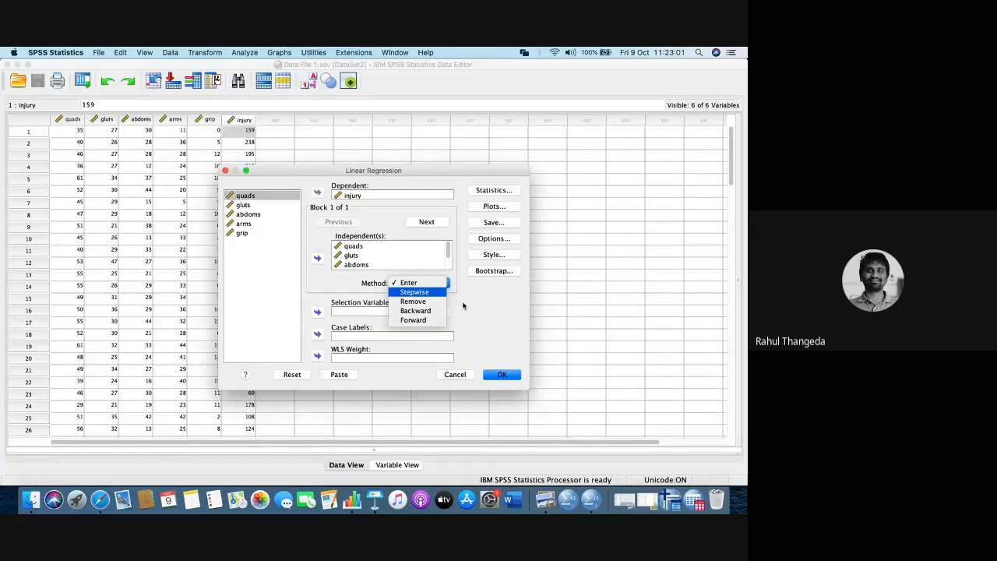
{"action": "left_click", "coordinate": [463, 306]}
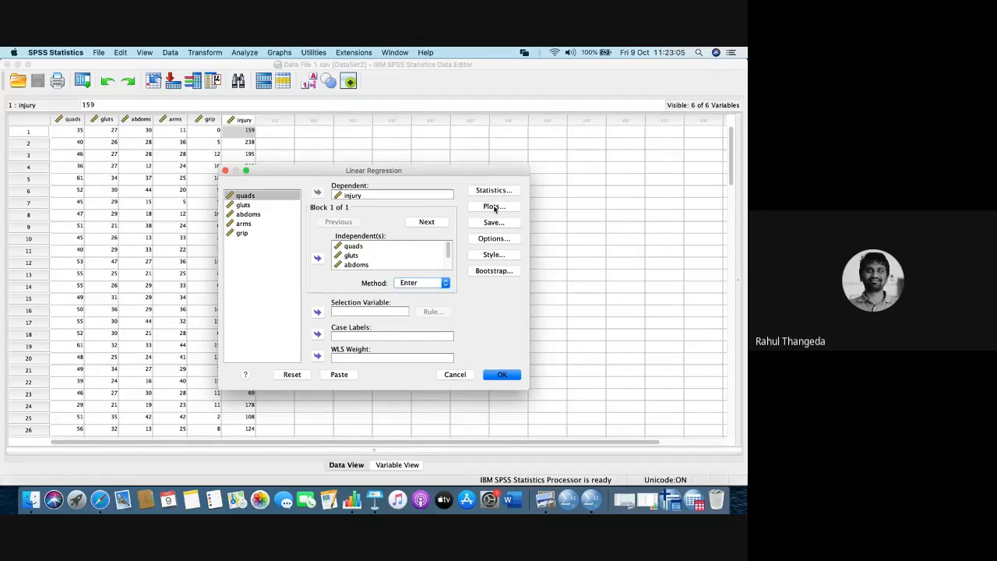
- Open the plot settings of the linear regression
{"action": "left_click", "coordinate": [494, 207]}
{"action": "left_click", "coordinate": [317, 244]}
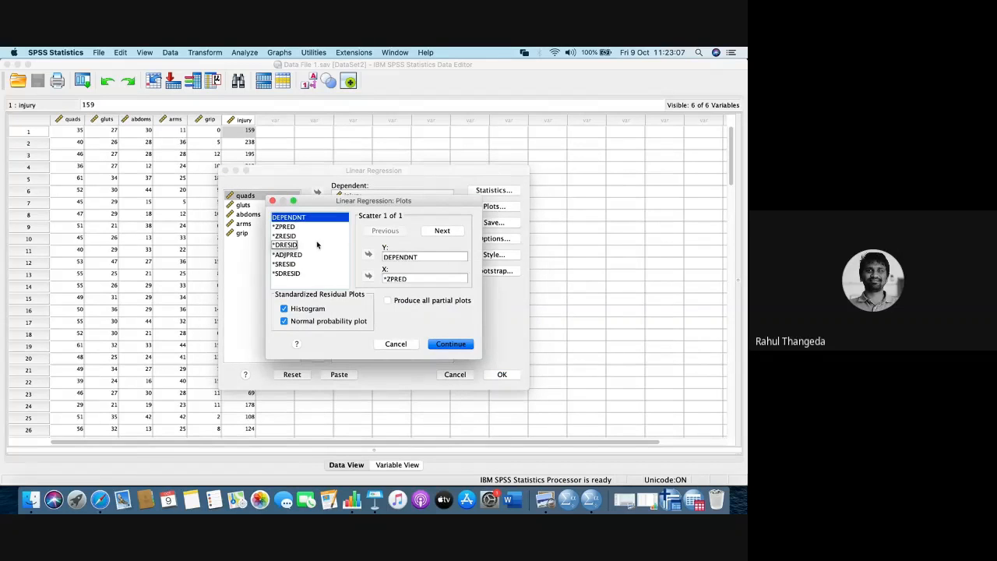
{"action": "left_click", "coordinate": [285, 227]}
- Switch to the Cluster Analysis presentation in Keynote, show the table of keywords and assumptions checked on slide 12, and return to SPSS Statistics
{"action": "left_click", "coordinate": [374, 500]}
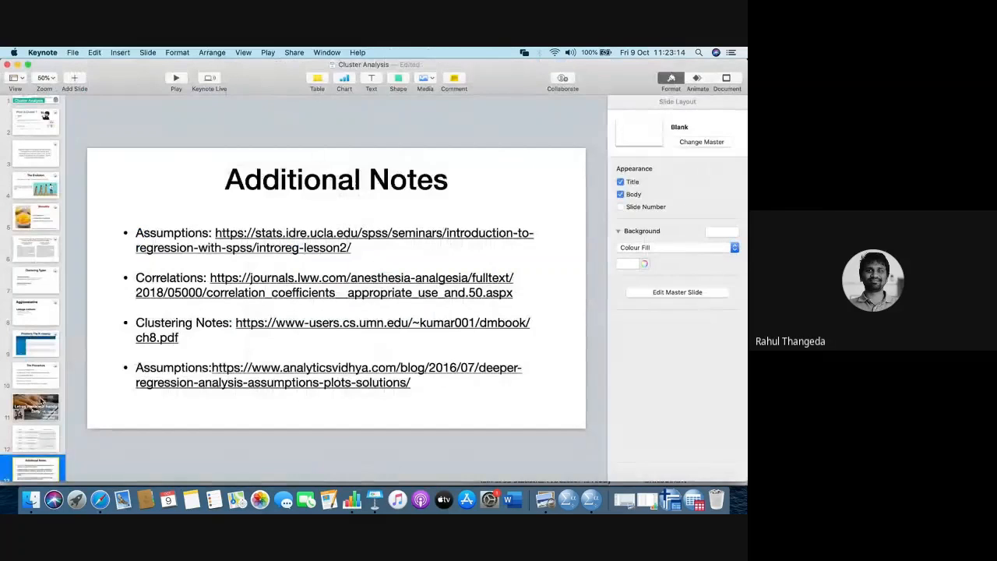
{"action": "left_click", "coordinate": [35, 441]}
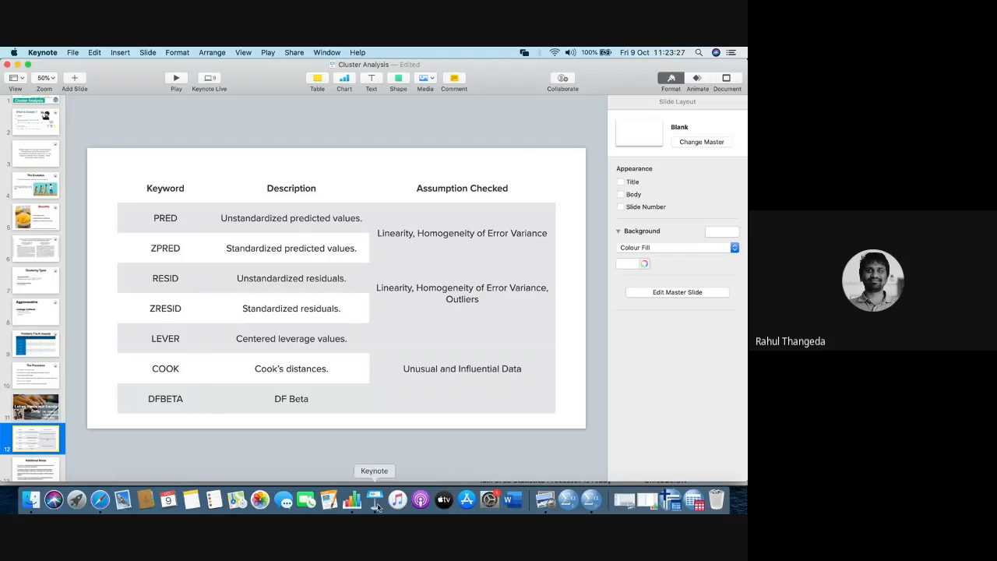
{"action": "key", "text": "super+Tab"}
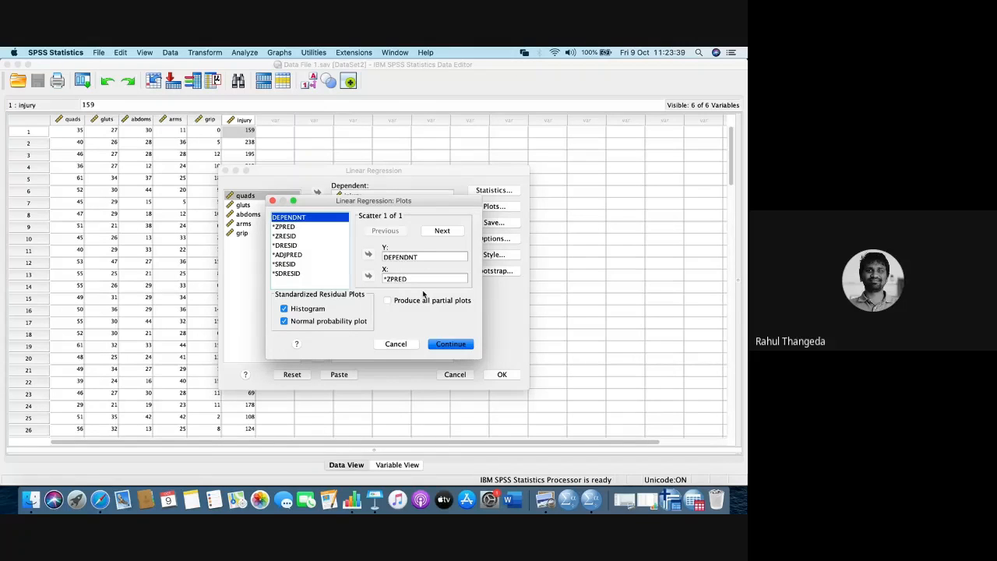
- Clear the variables assigned to the Y and X axes of the regression scatterplot
{"action": "left_click", "coordinate": [285, 227]}
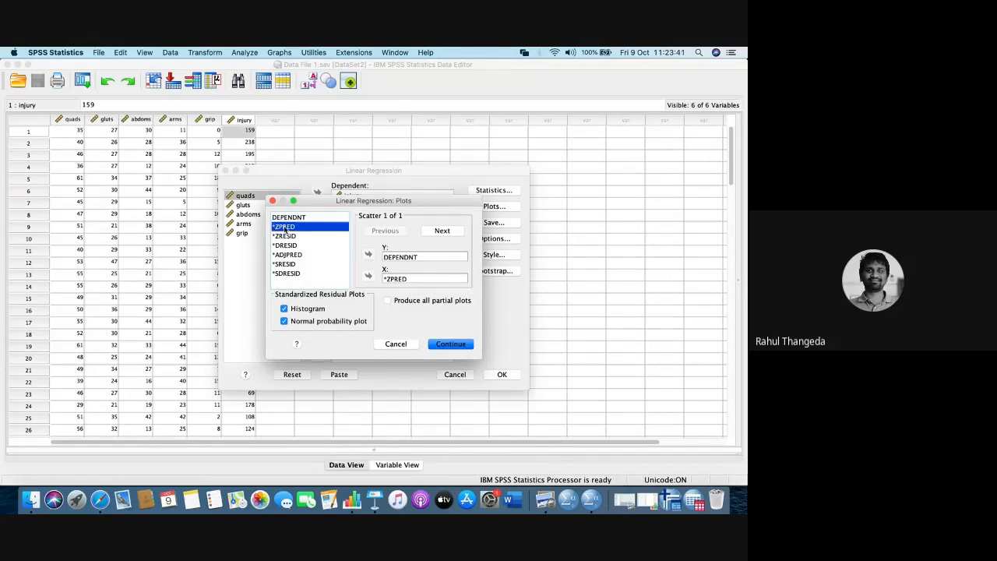
{"action": "left_click", "coordinate": [285, 235], "text": "shift"}
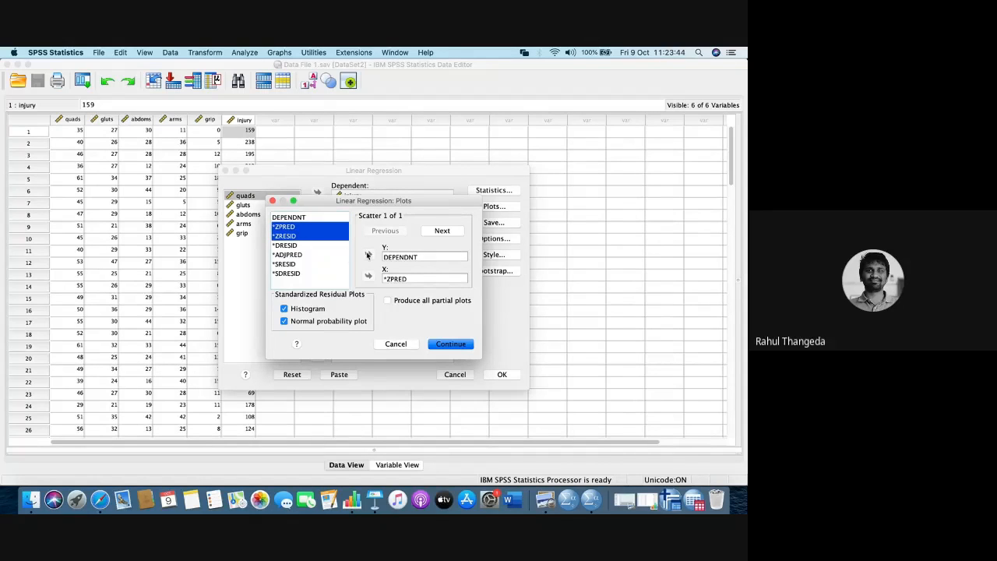
{"action": "left_click", "coordinate": [296, 228]}
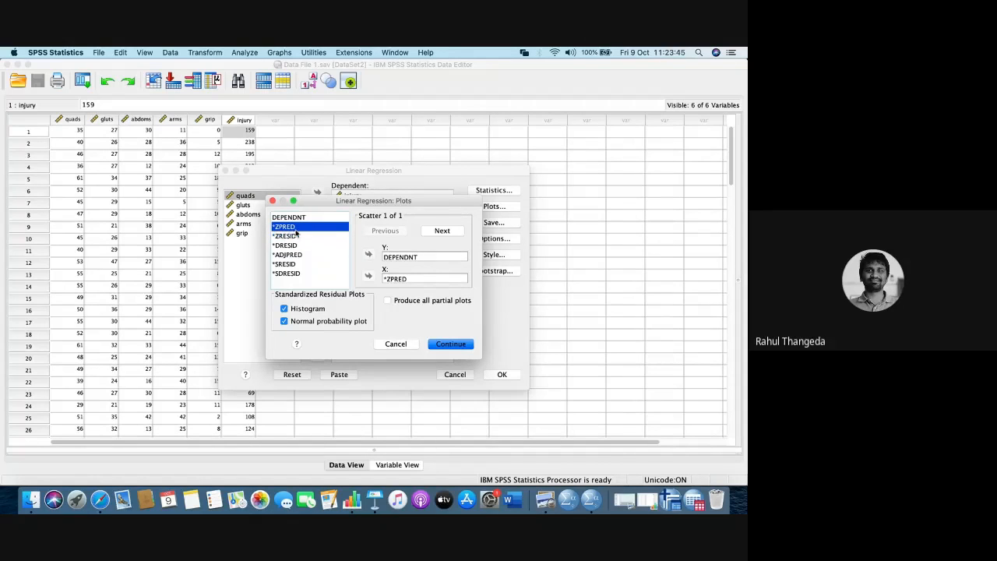
{"action": "left_click", "coordinate": [367, 255]}
{"action": "left_click", "coordinate": [369, 255]}
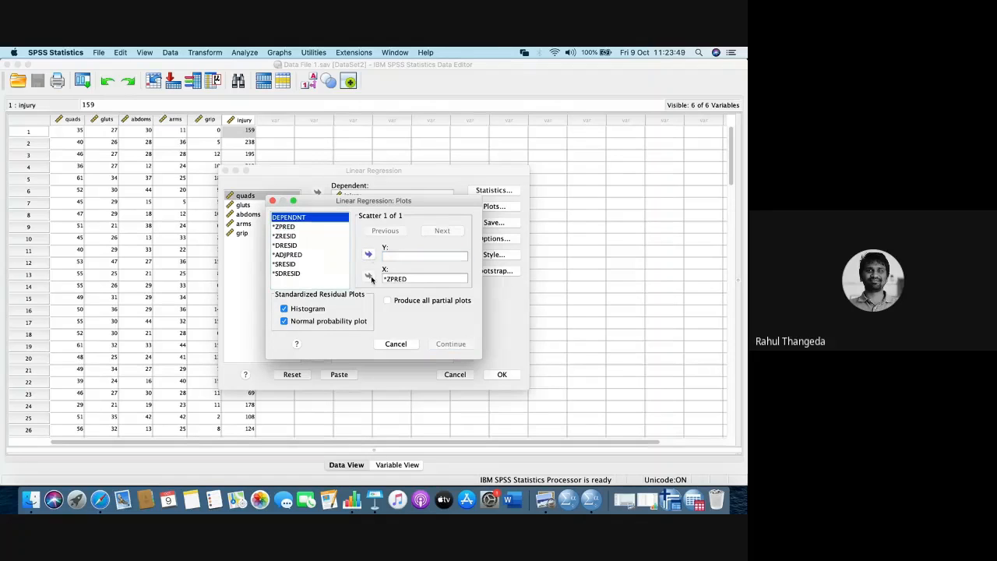
{"action": "left_click", "coordinate": [396, 279]}
{"action": "left_click", "coordinate": [369, 276]}
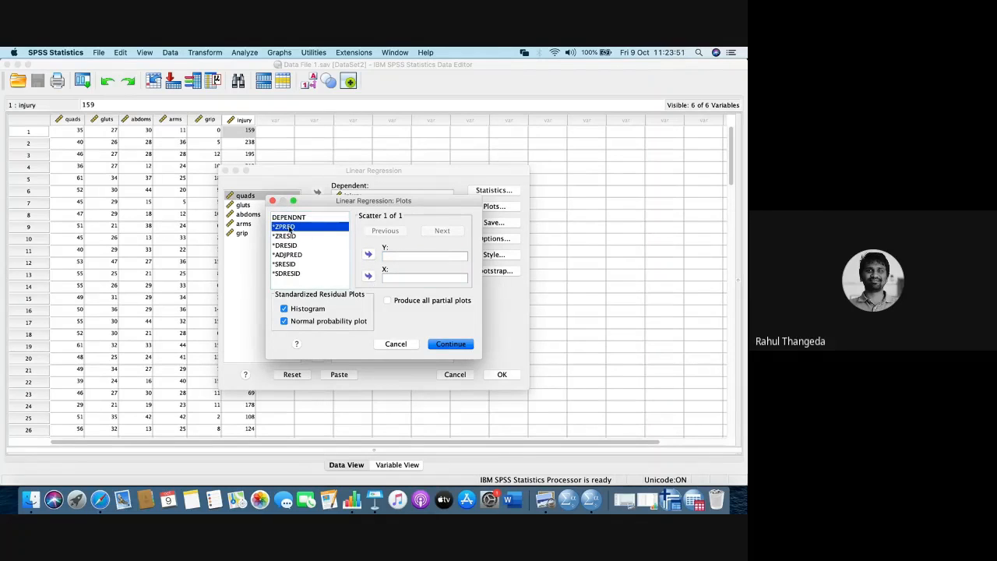
- Assign *ZPRED to Y and *ZRESID to X of the scatterplot and apply the plot settings
{"action": "left_click", "coordinate": [367, 254]}
{"action": "left_click", "coordinate": [285, 236]}
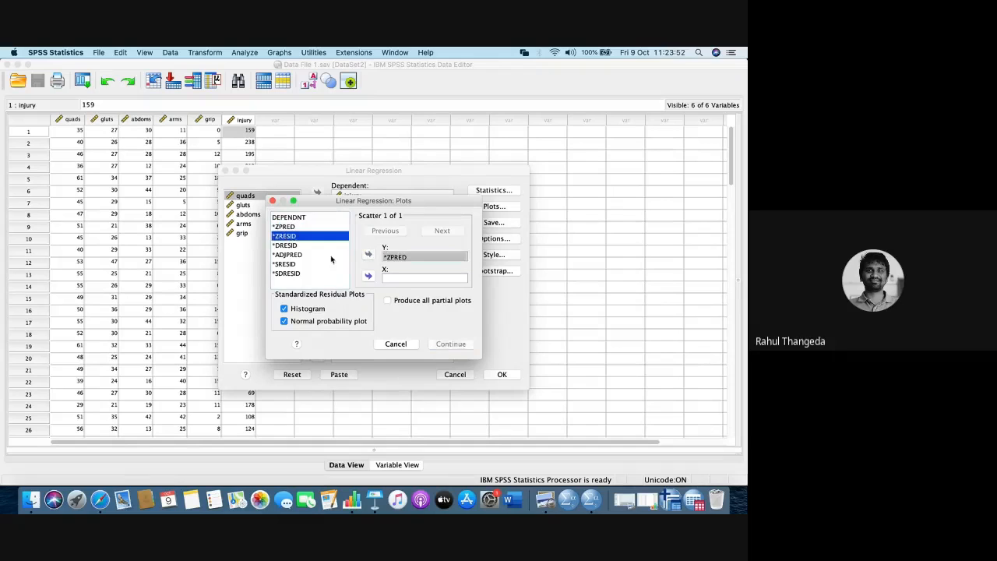
{"action": "left_click", "coordinate": [369, 275]}
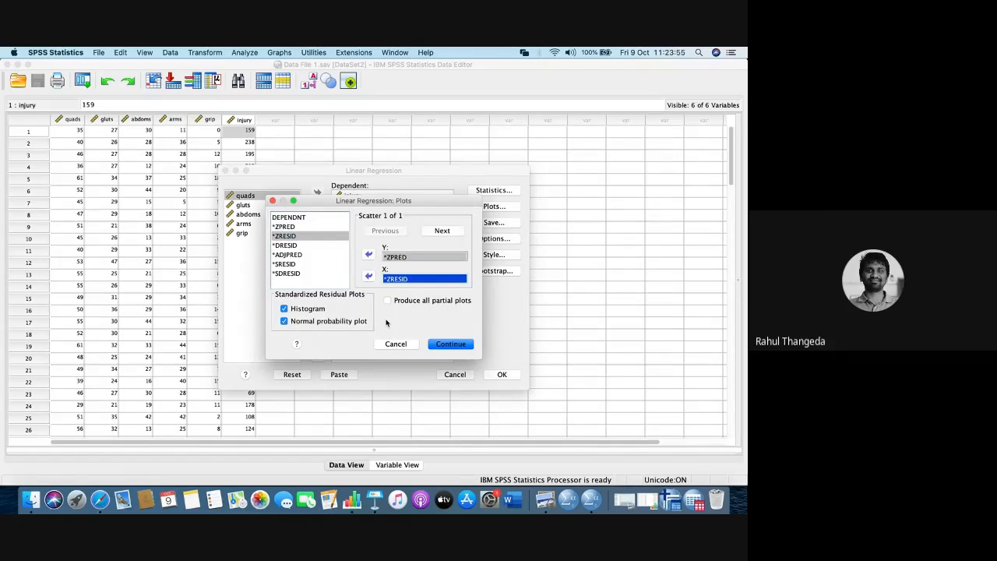
{"action": "left_click", "coordinate": [443, 345]}
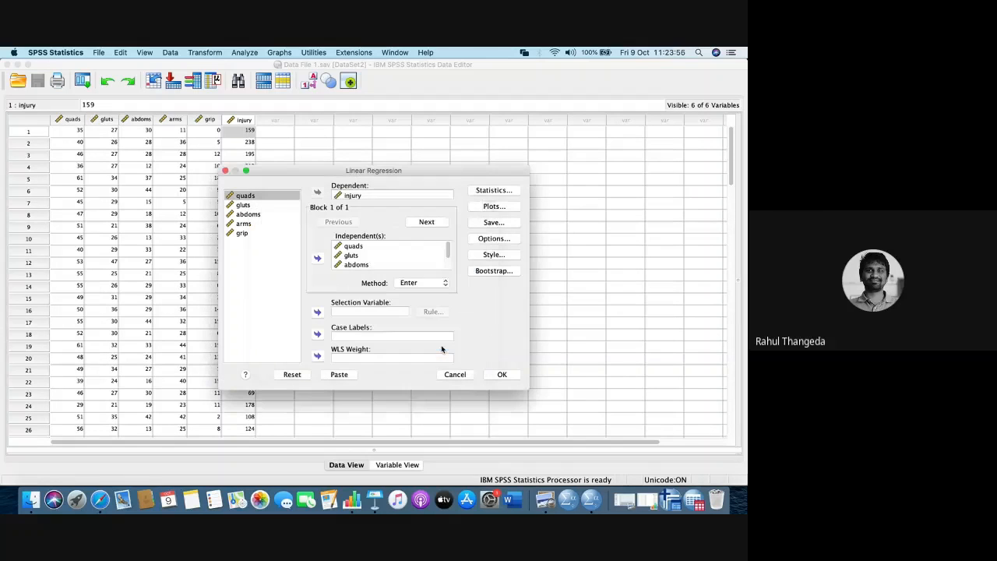
- Inspect the regression's Save settings and its Options, closing both without changes
{"action": "left_click", "coordinate": [506, 224]}
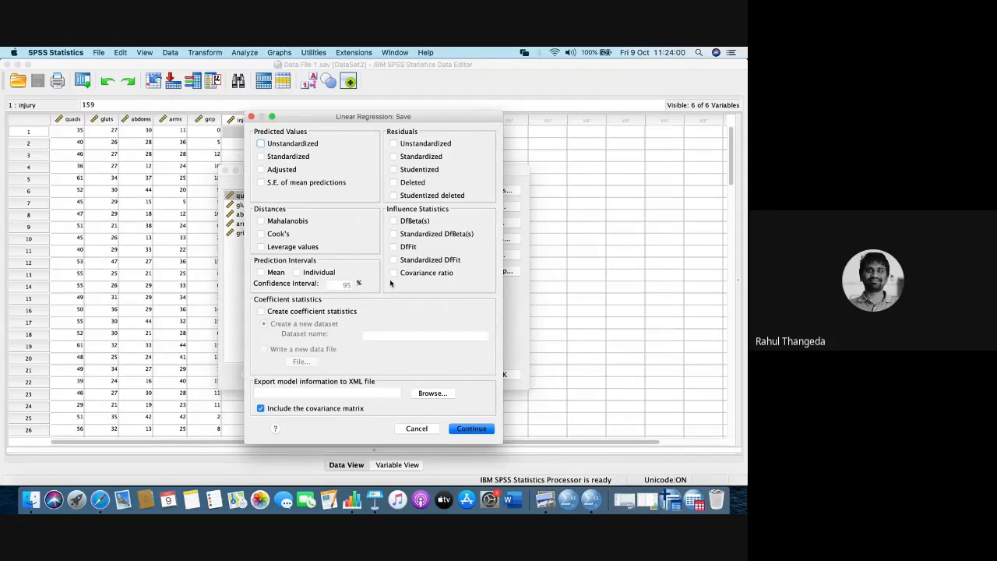
{"action": "left_click", "coordinate": [251, 117]}
{"action": "left_click", "coordinate": [488, 241]}
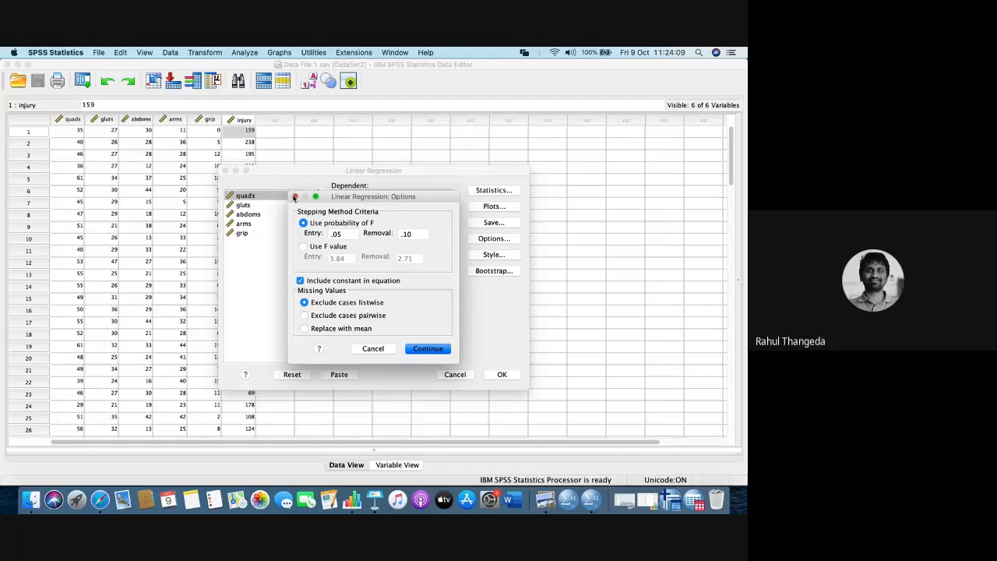
{"action": "left_click", "coordinate": [294, 197]}
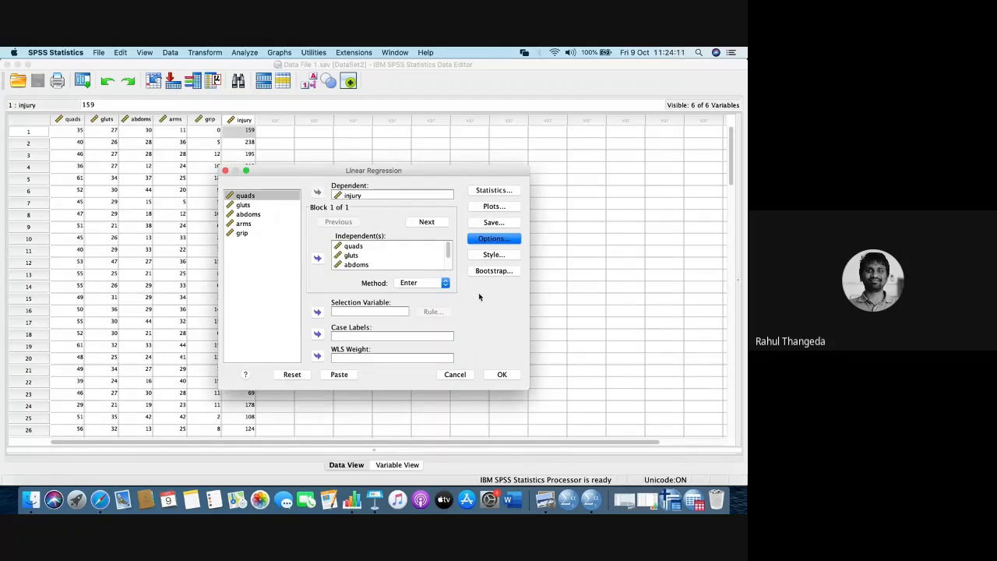
- Run the linear regression and bring up the Output1 viewer window
{"action": "left_click", "coordinate": [501, 374]}
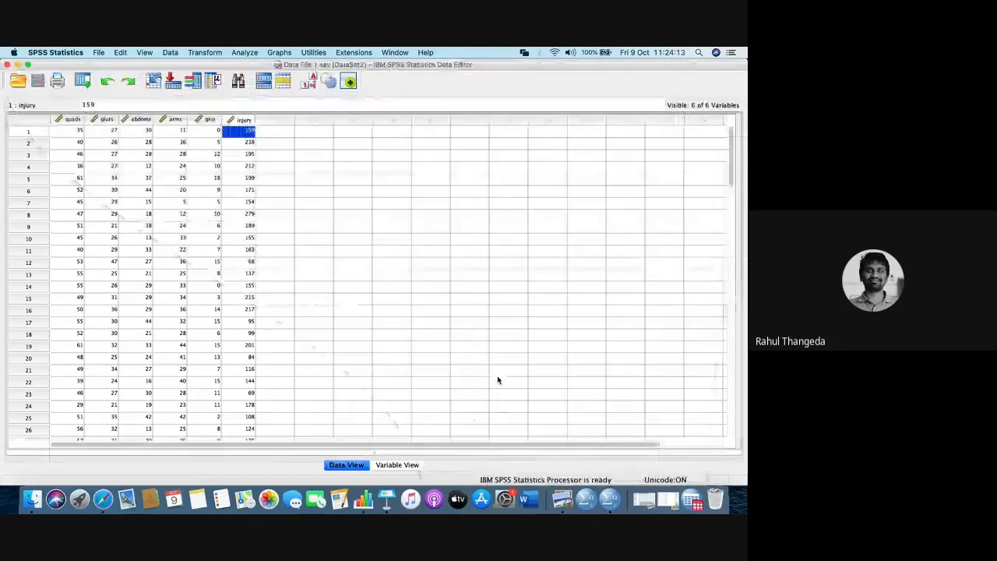
{"action": "right_click", "coordinate": [609, 500]}
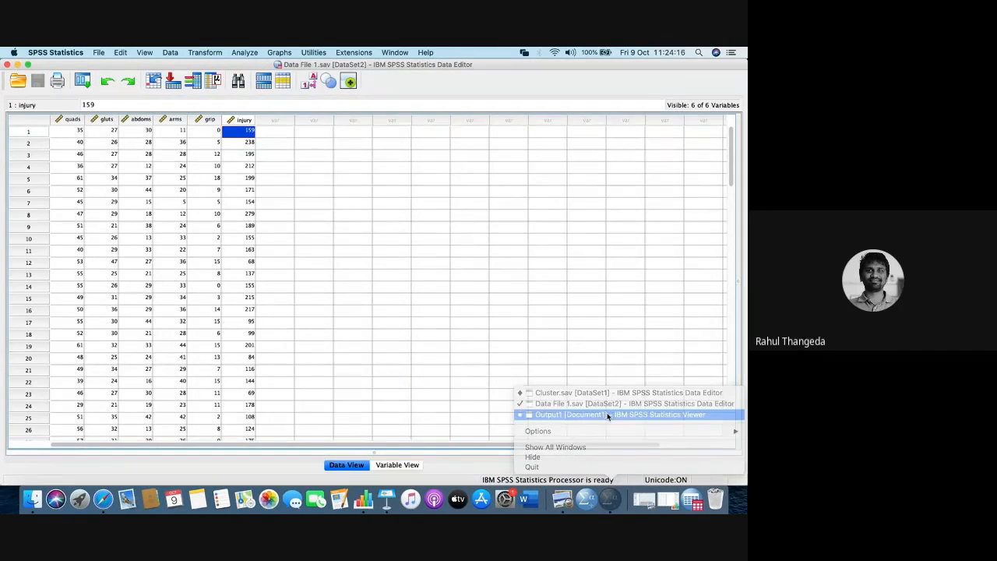
{"action": "left_click", "coordinate": [607, 415]}
- Review the regression output from the command syntax through the Variables Entered/Removed, Model Summary, ANOVA and Coefficients tables
{"action": "scroll", "coordinate": [326, 337], "scroll_direction": "down", "scroll_amount": 5}
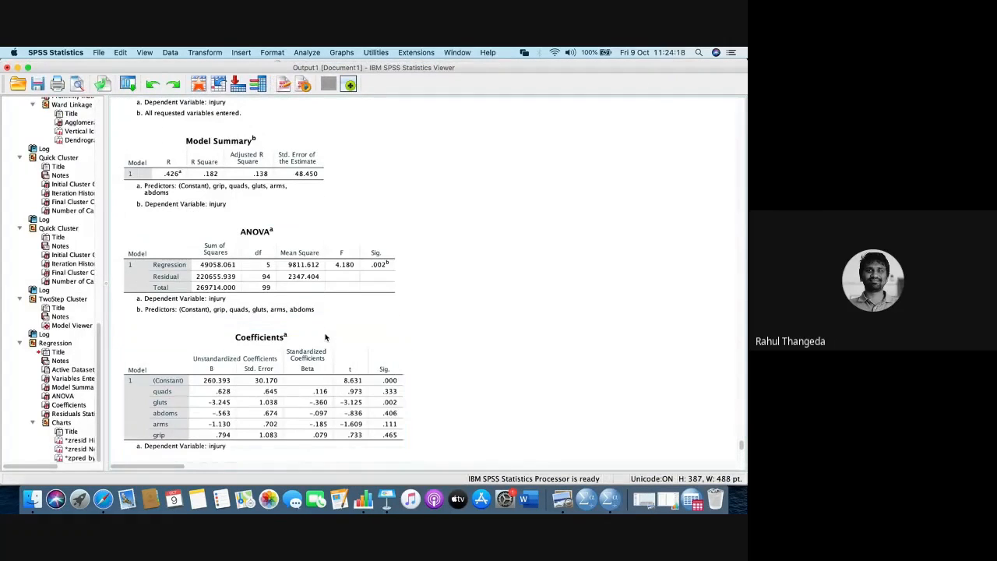
{"action": "left_click", "coordinate": [189, 178]}
{"action": "scroll", "coordinate": [195, 171], "scroll_direction": "up", "scroll_amount": 3}
{"action": "left_click", "coordinate": [208, 160]}
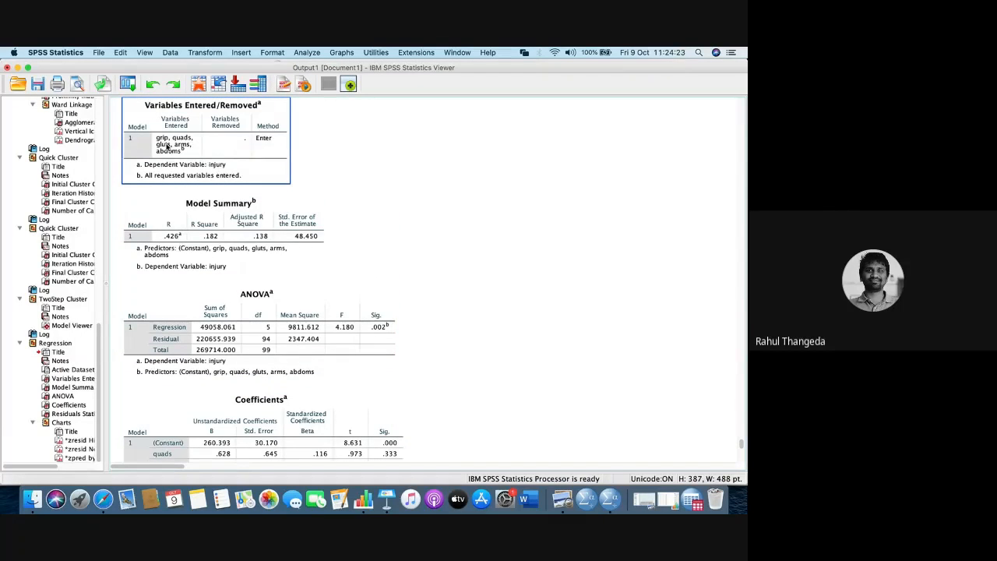
{"action": "left_click", "coordinate": [156, 203]}
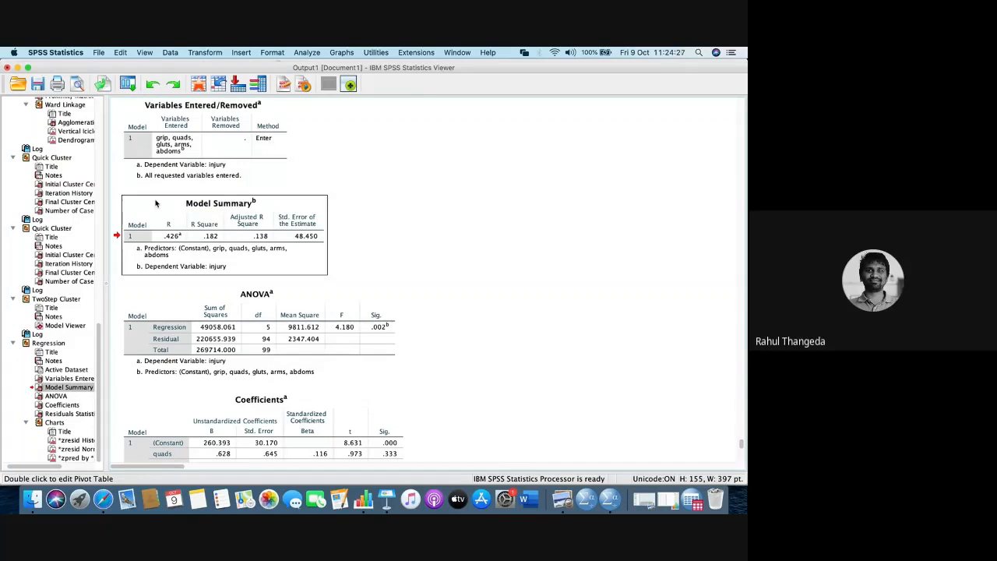
{"action": "scroll", "coordinate": [156, 224], "scroll_direction": "up", "scroll_amount": 1}
{"action": "scroll", "coordinate": [155, 224], "scroll_direction": "up", "scroll_amount": 5}
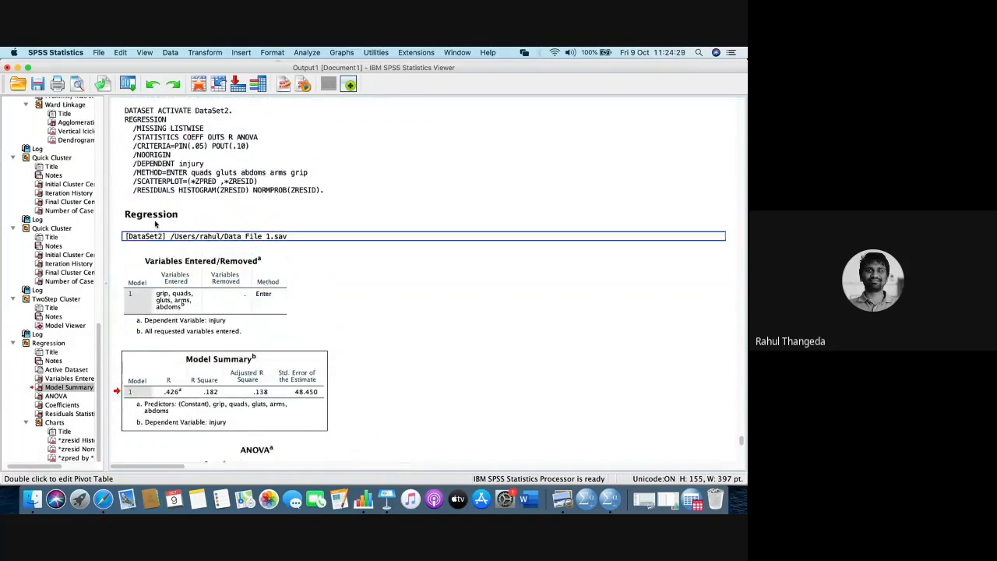
{"action": "scroll", "coordinate": [156, 230], "scroll_direction": "down", "scroll_amount": 5}
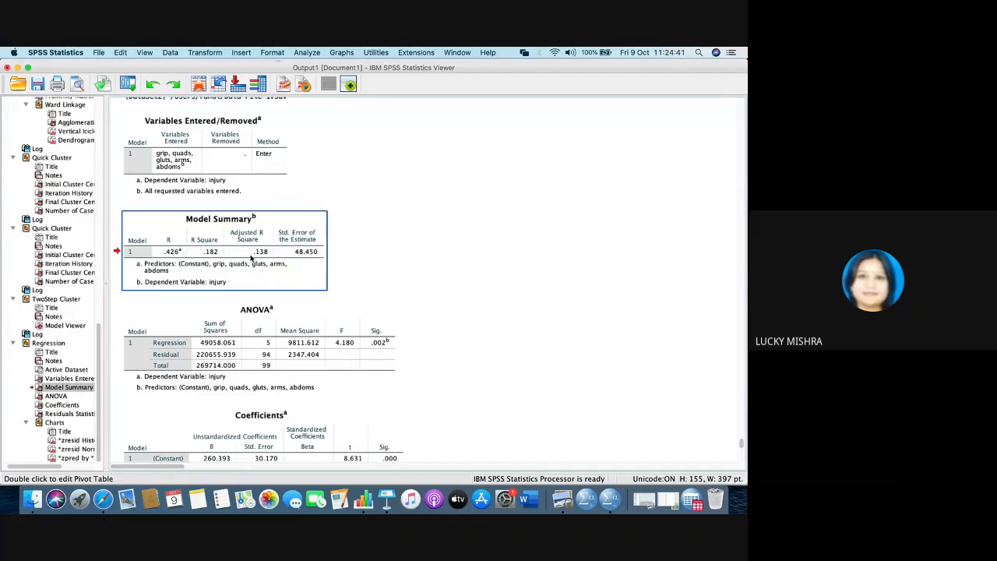
- Switch from the SPSS output through the Keynote presentation to the Google Meet call in Safari
{"action": "key", "text": "super+Tab"}
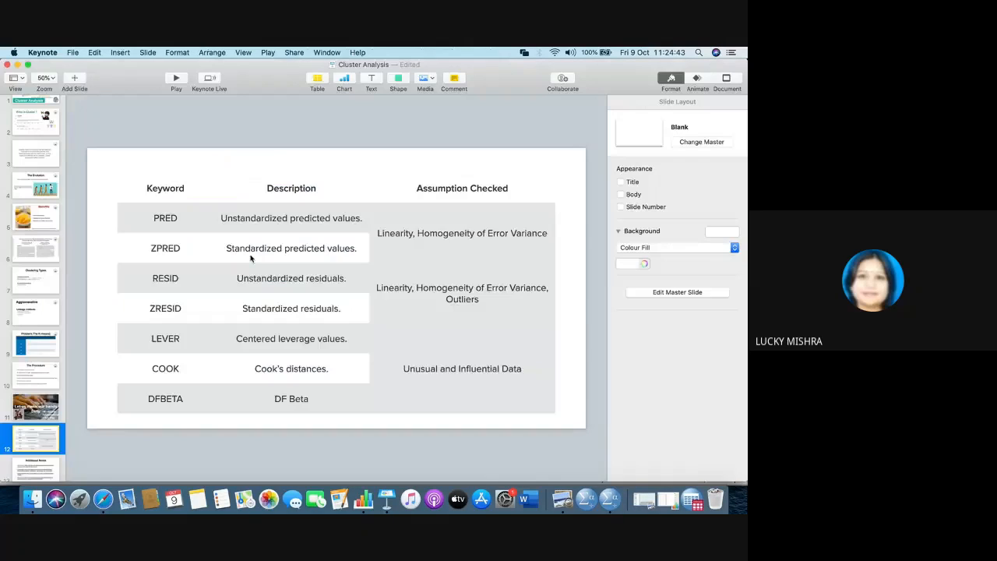
{"action": "key", "text": "super+Tab"}
{"action": "key", "text": "super+Tab"}
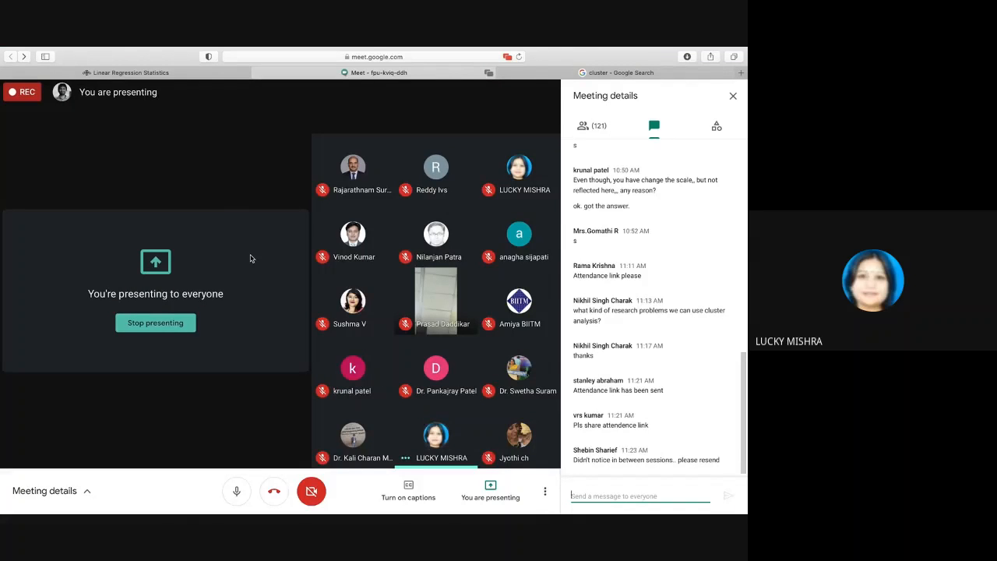
- Switch to the Data File 1.sav data editor in SPSS Statistics and open the linear regression setup to point out its dependent and independent variables
{"action": "key", "text": "super+Tab"}
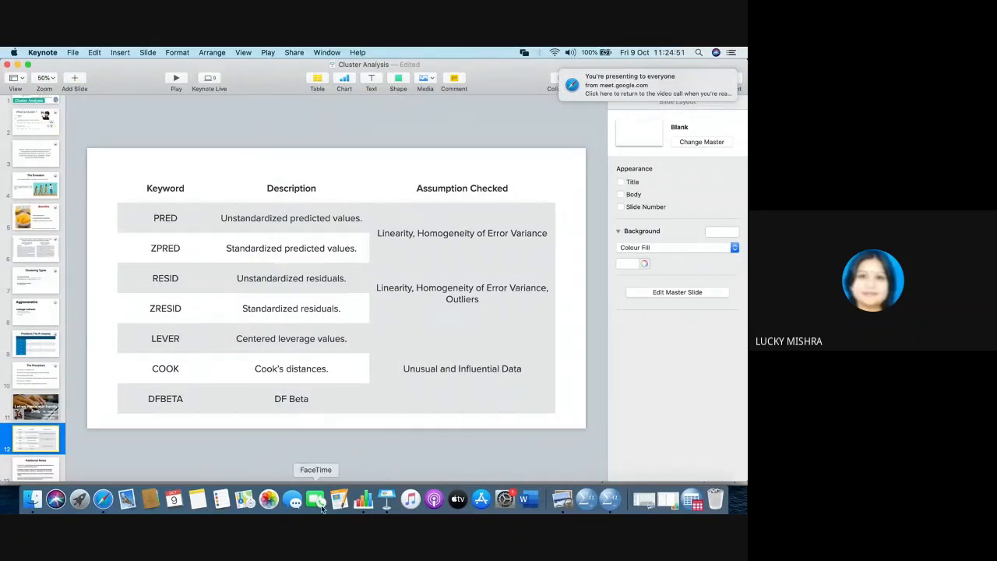
{"action": "right_click", "coordinate": [611, 498]}
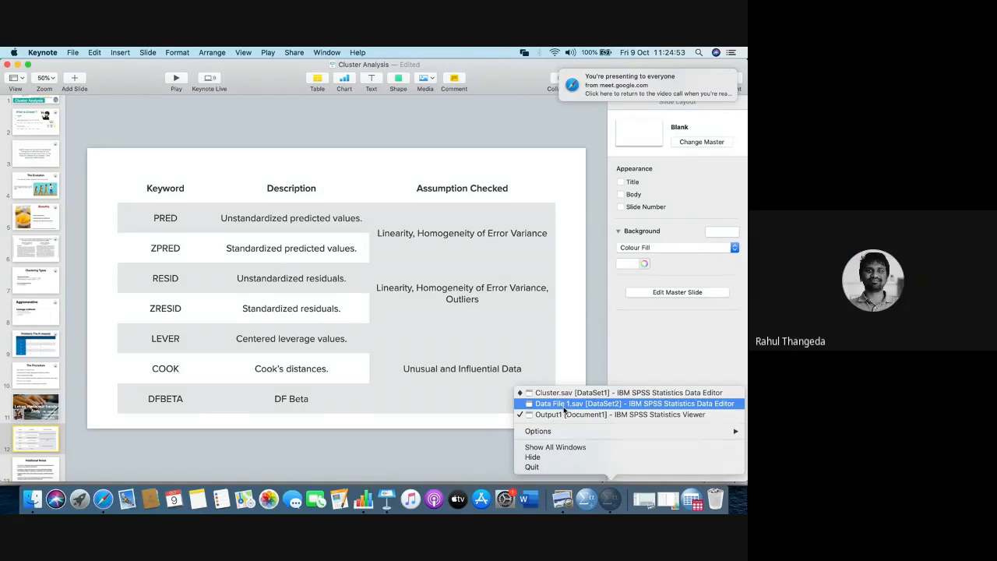
{"action": "left_click", "coordinate": [564, 403]}
{"action": "left_click", "coordinate": [244, 52]}
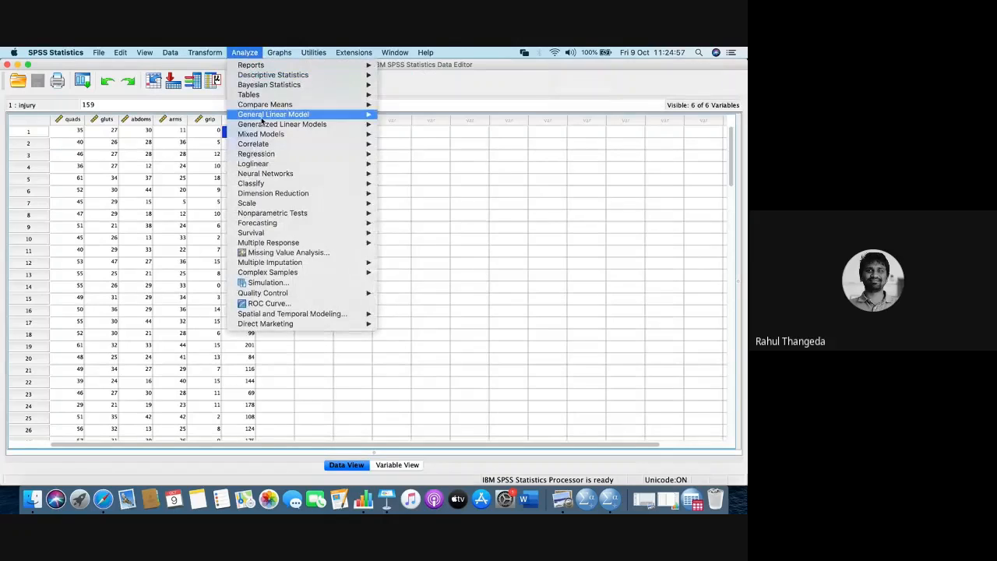
{"action": "mouse_move", "coordinate": [271, 154]}
{"action": "left_click", "coordinate": [420, 170]}
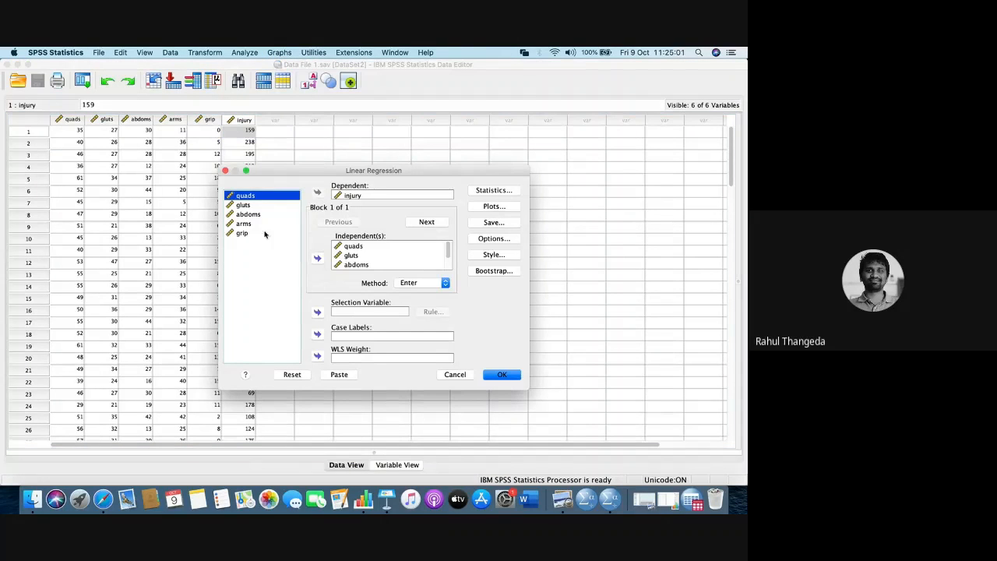
{"action": "left_click", "coordinate": [357, 198]}
{"action": "left_click", "coordinate": [372, 248]}
- Inspect the regression's Statistics and Plots settings, closing both without changes
{"action": "left_click", "coordinate": [494, 190]}
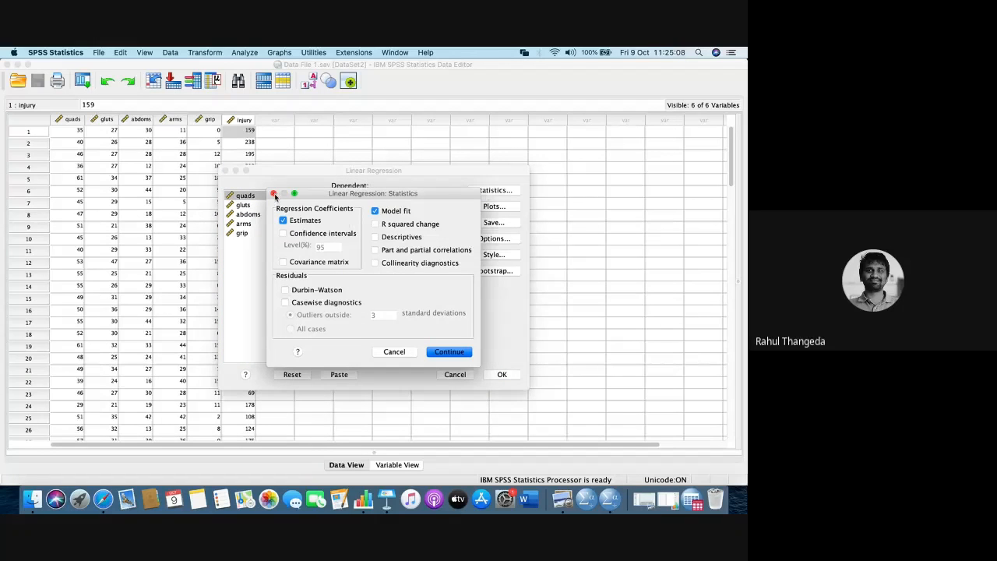
{"action": "left_click", "coordinate": [274, 193]}
{"action": "left_click", "coordinate": [340, 197]}
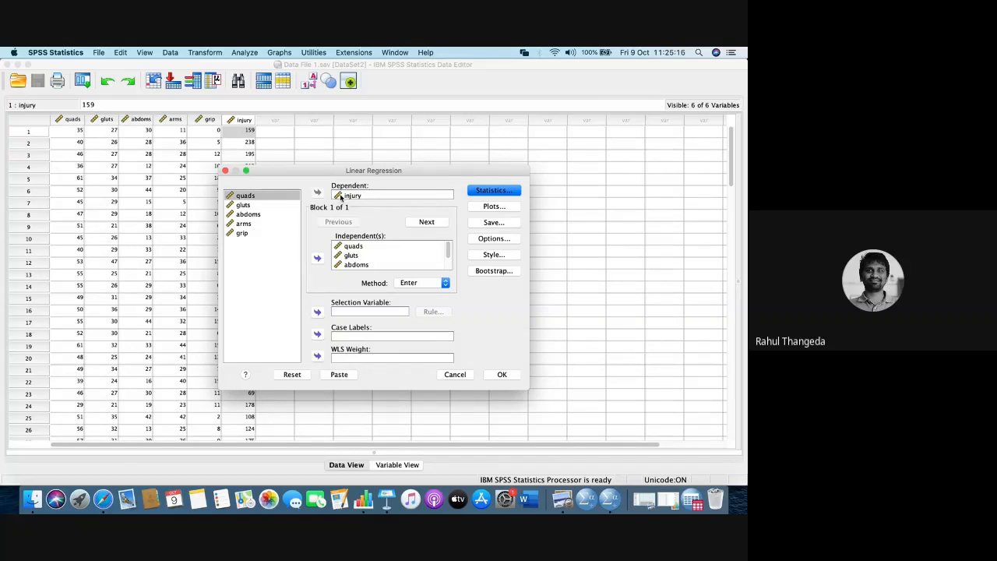
{"action": "left_click", "coordinate": [487, 206]}
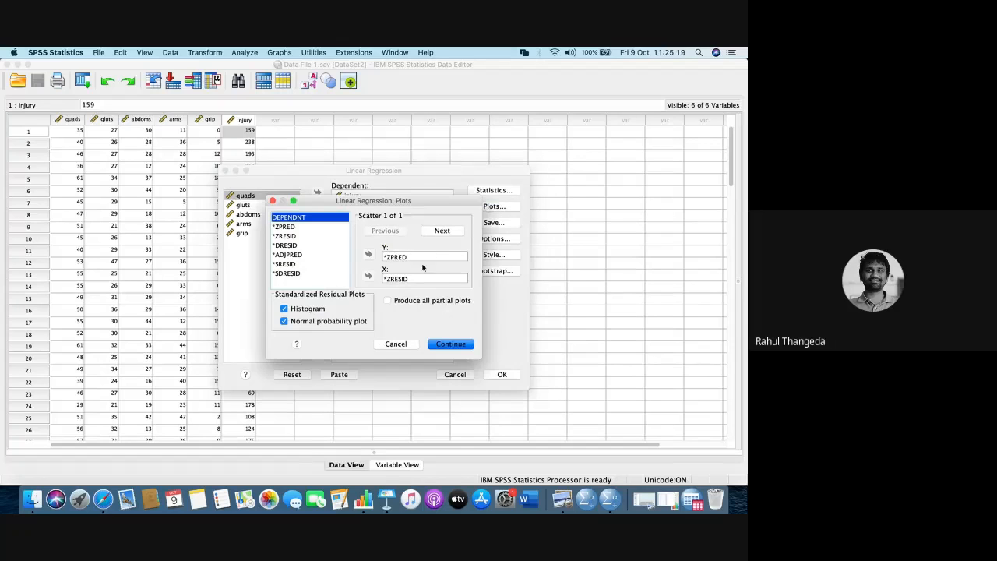
{"action": "left_click", "coordinate": [409, 345]}
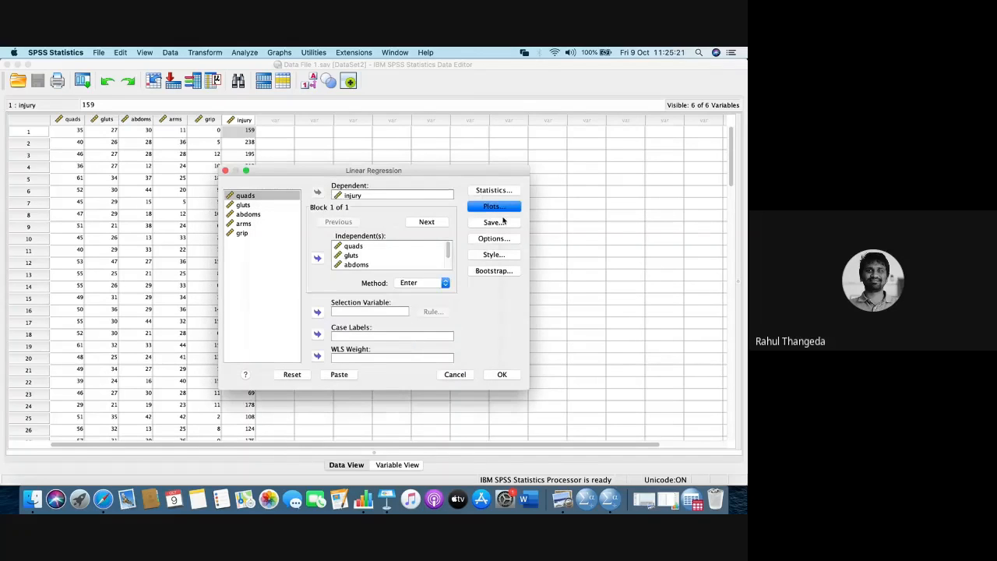
- Check the regression's Save and Options settings and leave both as they are
{"action": "left_click", "coordinate": [494, 223]}
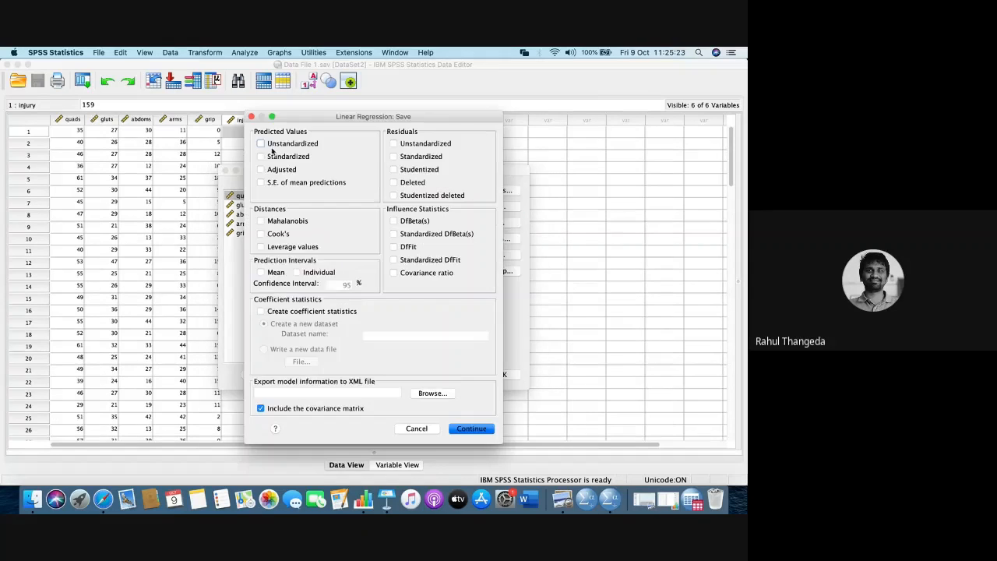
{"action": "left_click", "coordinate": [251, 117]}
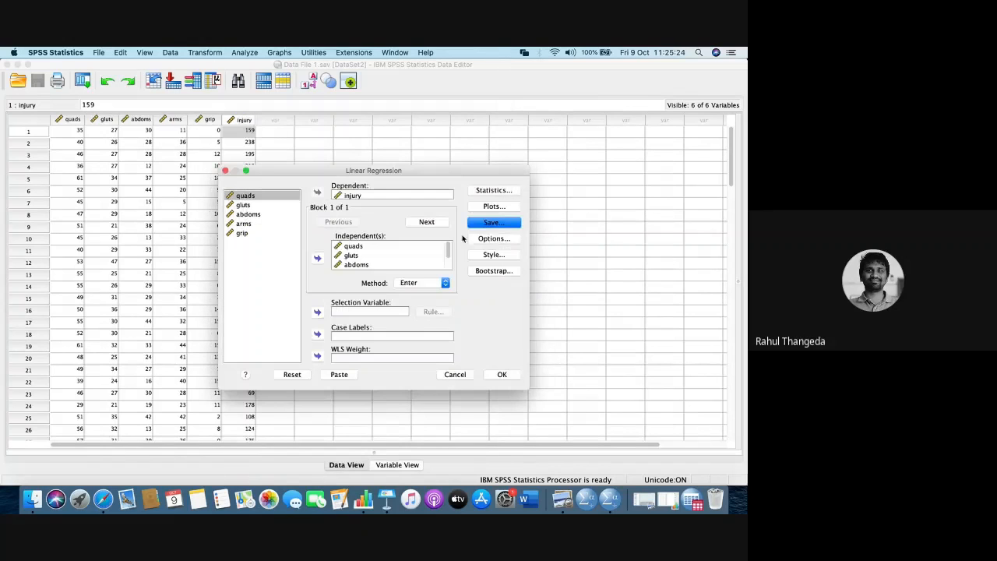
{"action": "left_click", "coordinate": [494, 240]}
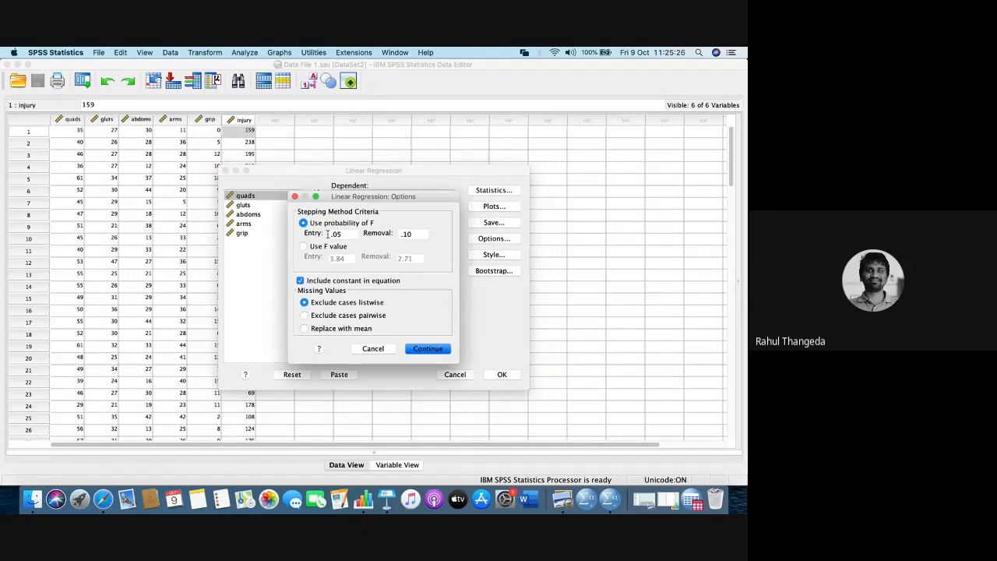
{"action": "left_click", "coordinate": [294, 196]}
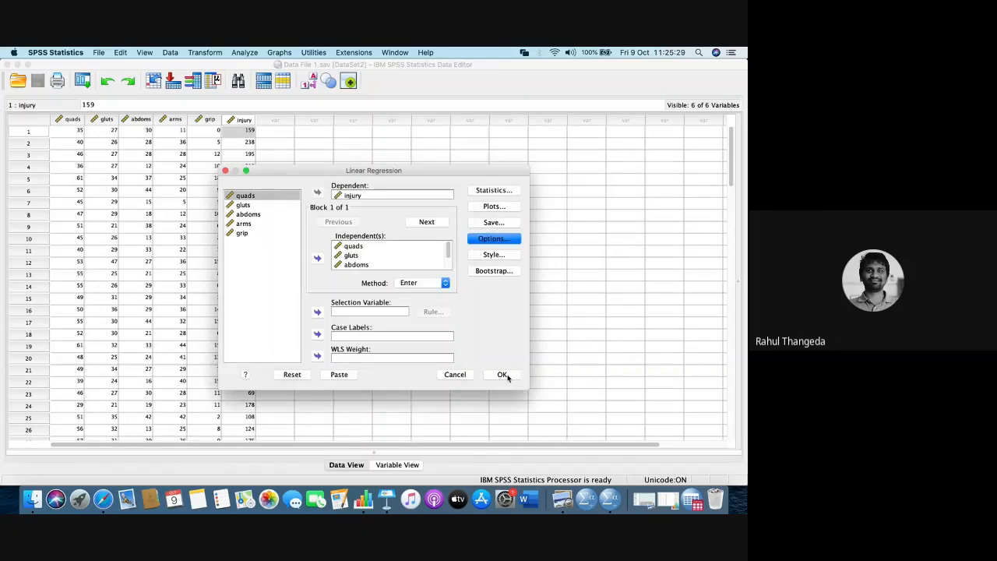
- Run the linear regression for injury and view the resulting tables in the output viewer
{"action": "left_click", "coordinate": [501, 374]}
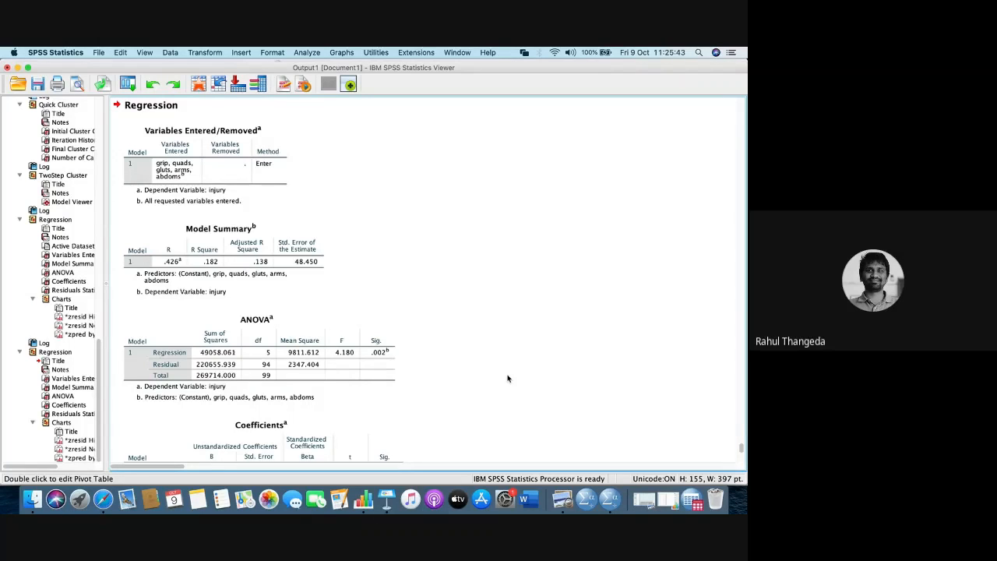
{"action": "scroll", "coordinate": [507, 379], "scroll_direction": "down", "scroll_amount": 1}
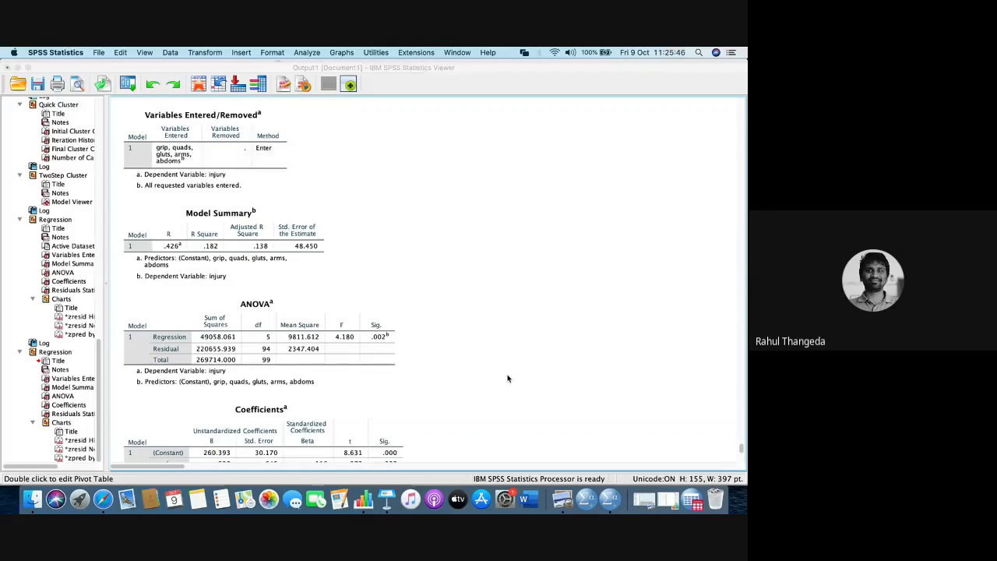
- Switch to the Google Meet call in Safari and check the participants' latest chat messages
{"action": "key", "text": "super+Tab"}
{"action": "key", "text": "super+Tab"}
{"action": "key", "text": "super+Tab"}
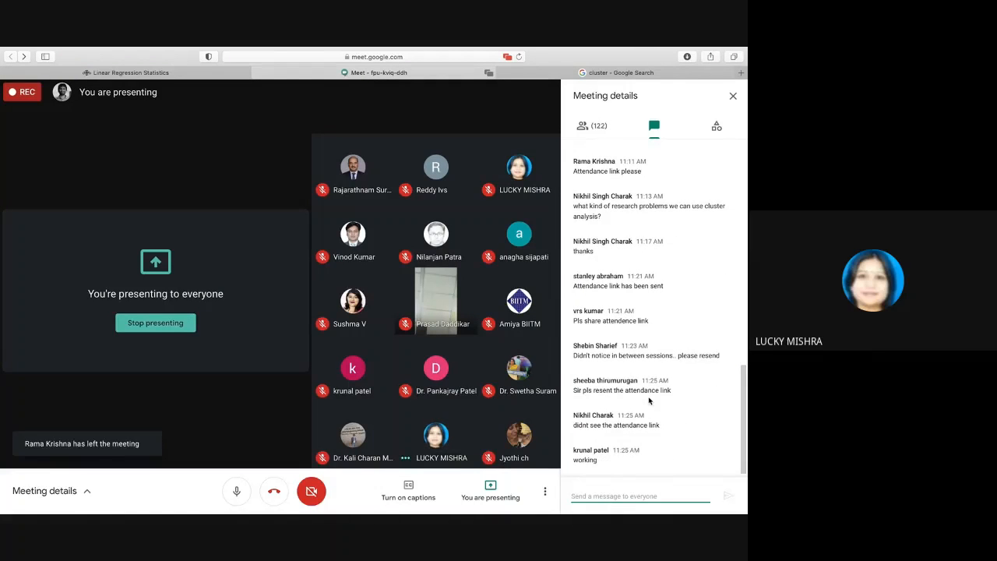
{"action": "key", "text": "super+Tab"}
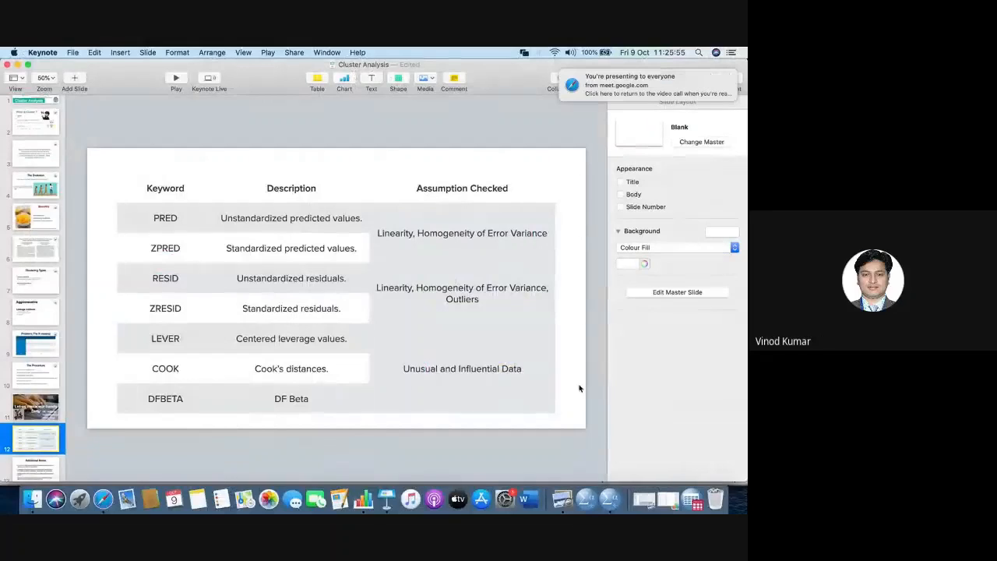
{"action": "left_click", "coordinate": [105, 499]}
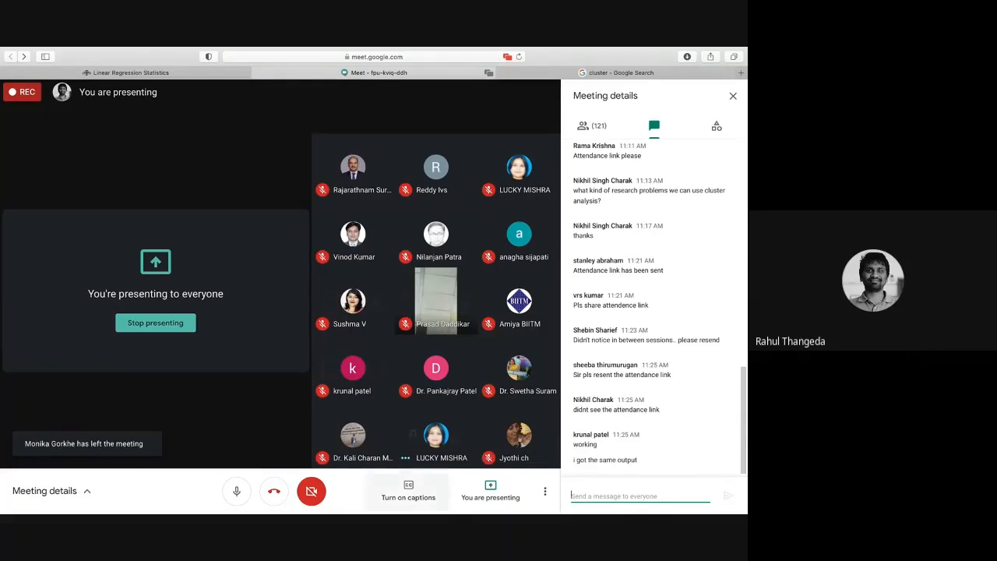
- Return to the Data File 1.sav data editor in SPSS Statistics and open the linear regression setup again
{"action": "mouse_move", "coordinate": [413, 511]}
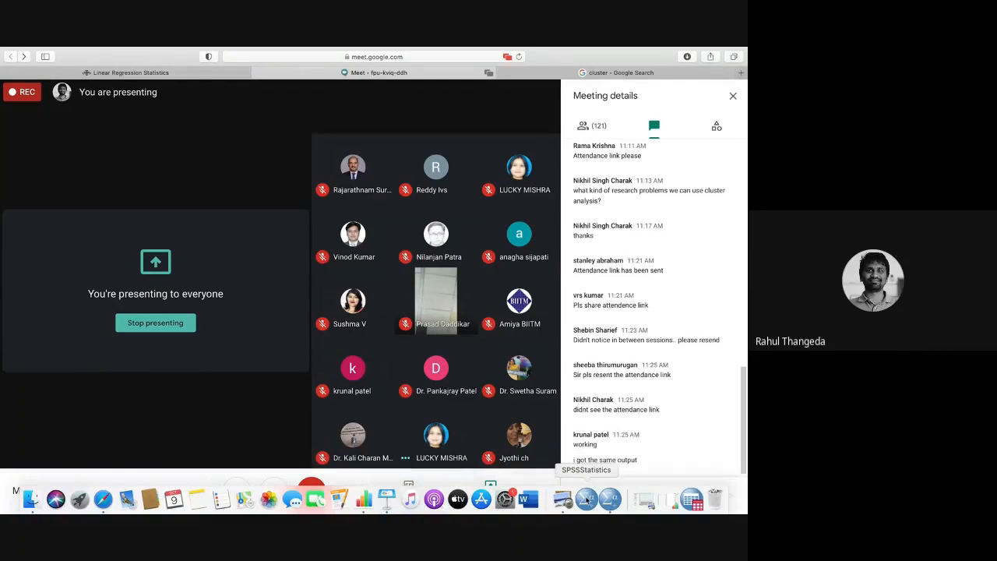
{"action": "right_click", "coordinate": [610, 499]}
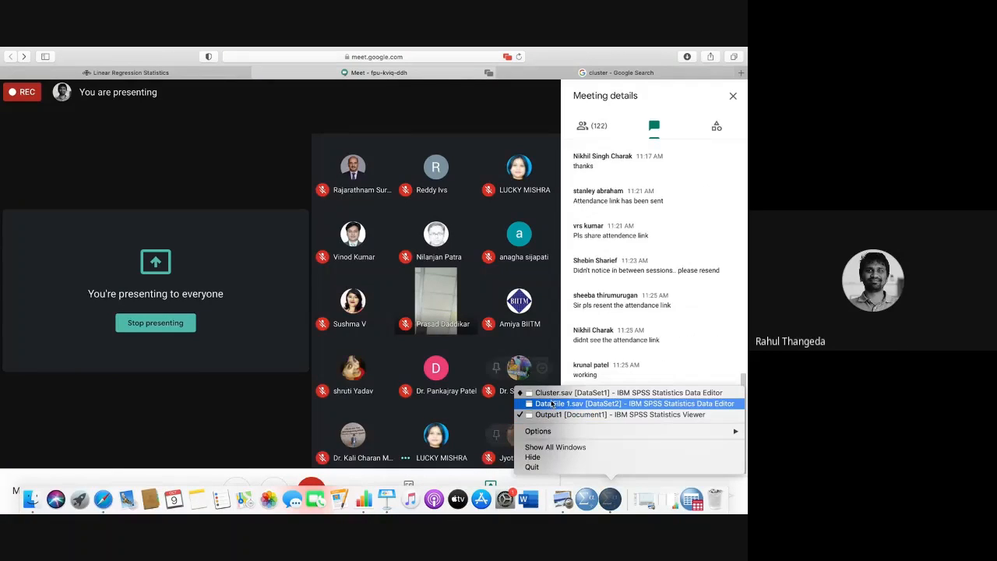
{"action": "left_click", "coordinate": [555, 405]}
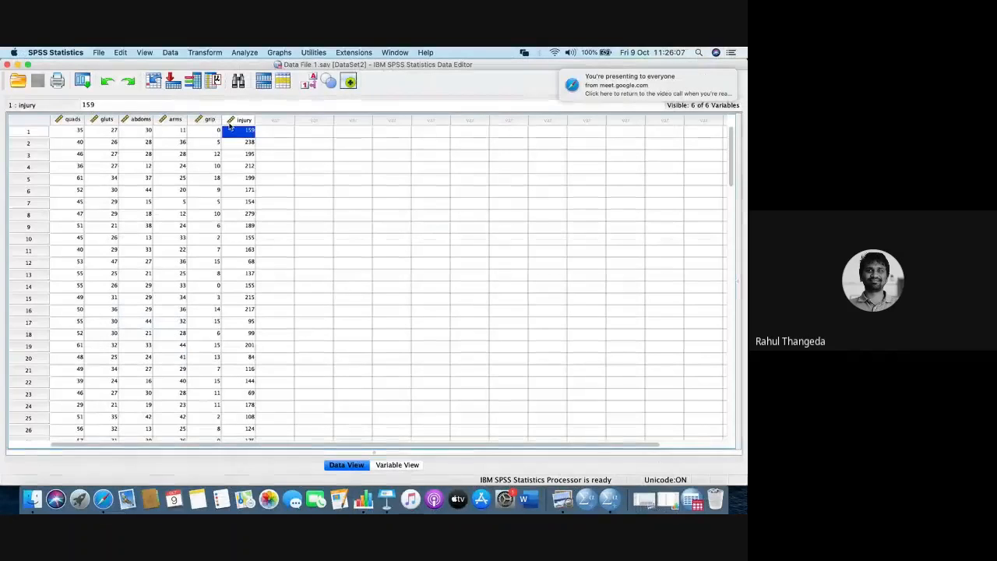
{"action": "left_click", "coordinate": [245, 52]}
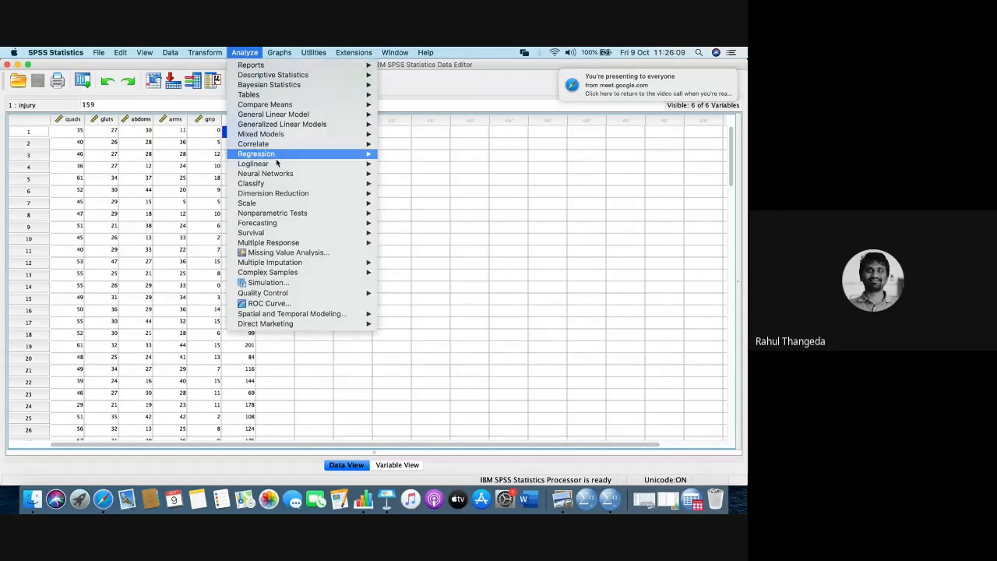
{"action": "mouse_move", "coordinate": [293, 203]}
{"action": "mouse_move", "coordinate": [343, 154]}
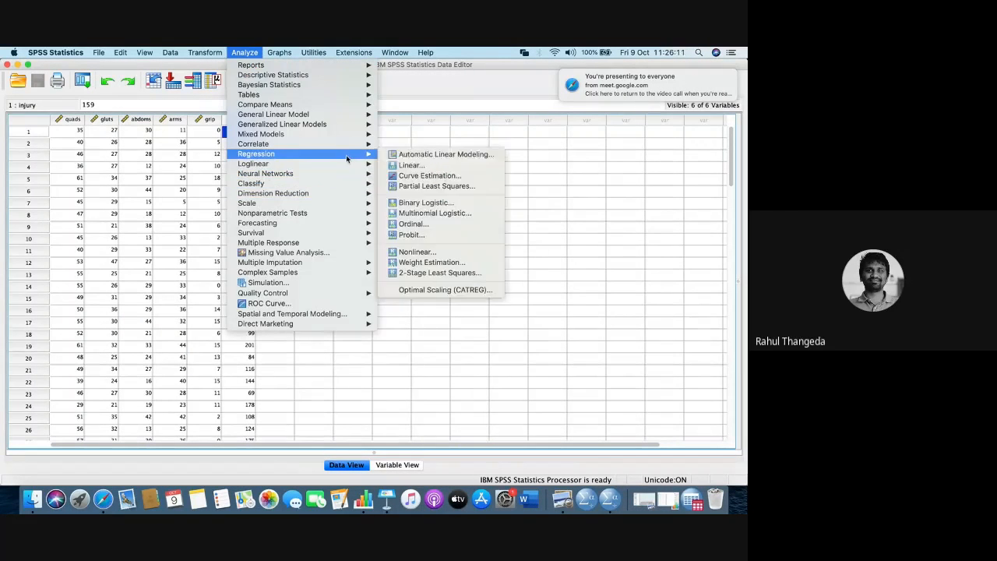
{"action": "left_click", "coordinate": [408, 167]}
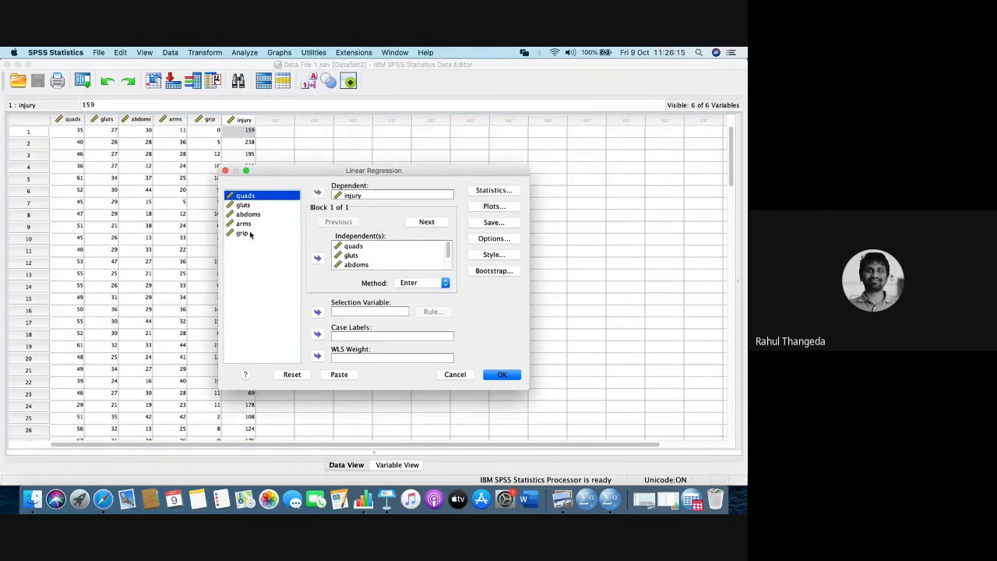
- Remove injury as the dependent variable and clear quads, gluts, abdoms, arms and grip from the independent variables
{"action": "left_click", "coordinate": [331, 195]}
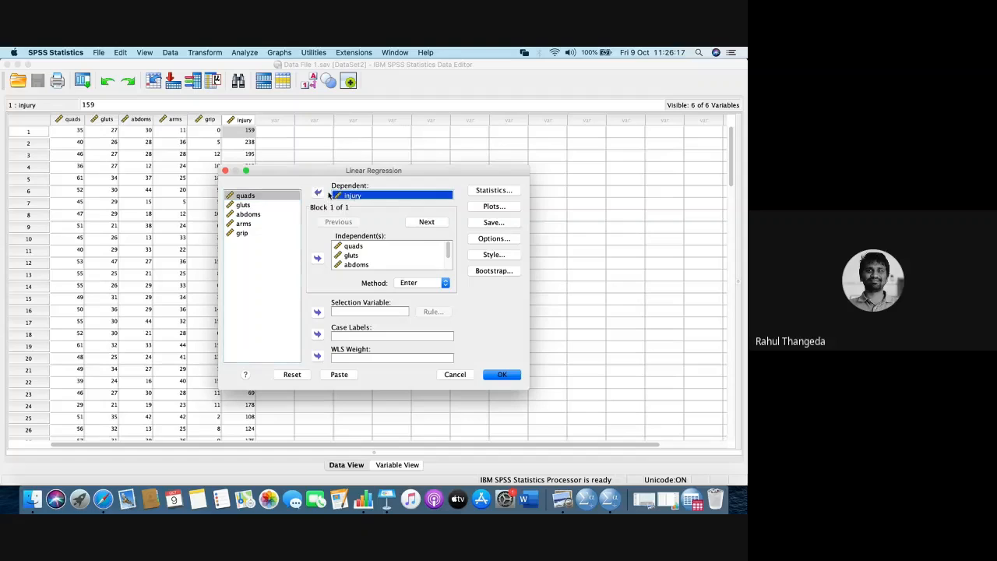
{"action": "left_click", "coordinate": [322, 194]}
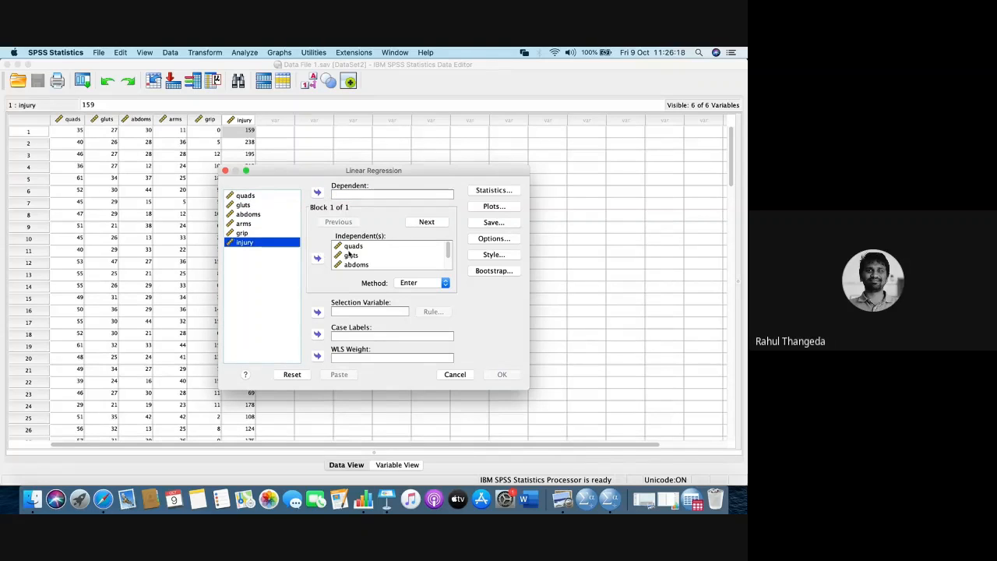
{"action": "left_click", "coordinate": [349, 253]}
{"action": "key", "text": "shift+Down"}
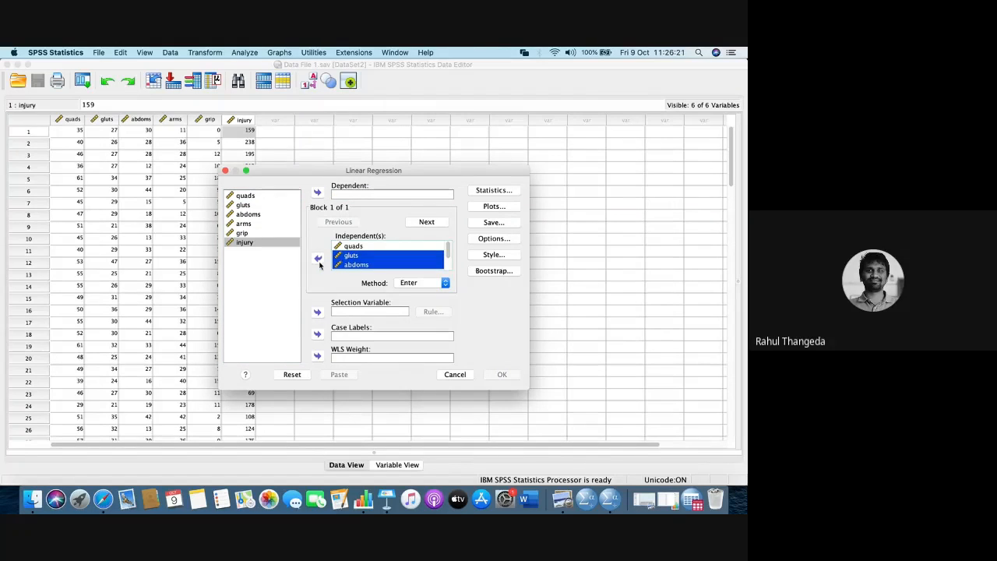
{"action": "left_click", "coordinate": [317, 258]}
{"action": "left_click", "coordinate": [353, 246]}
{"action": "key", "text": "shift+Down"}
{"action": "key", "text": "shift+Down"}
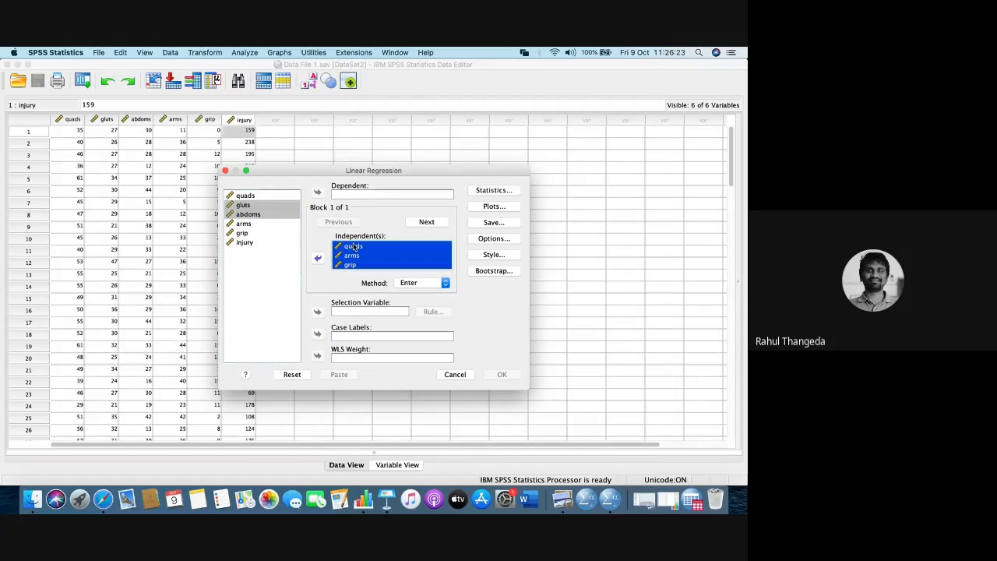
{"action": "left_click", "coordinate": [317, 257]}
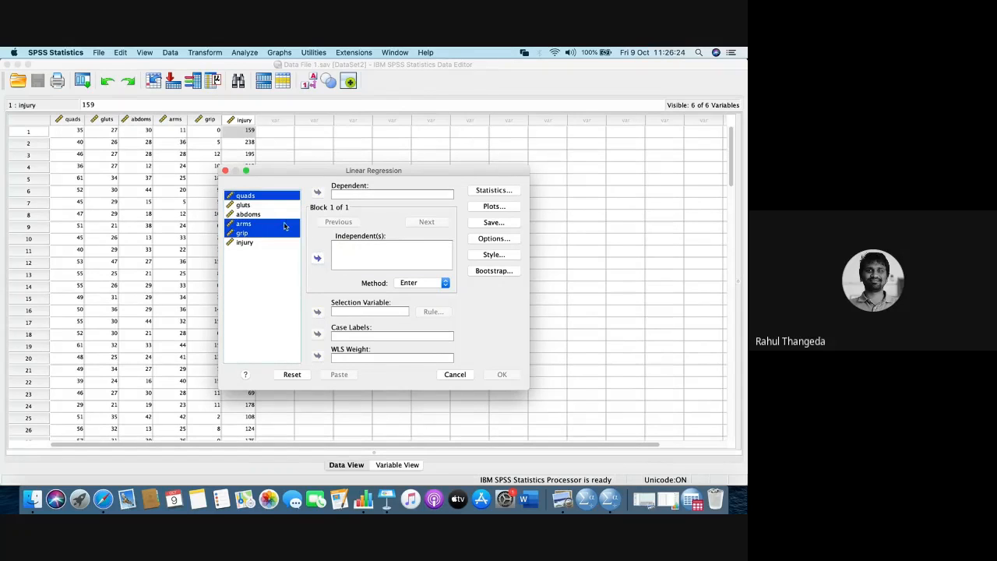
- Assign injury as the dependent variable and quads, gluts, abdoms, arms and grip as the independent variables
{"action": "left_click", "coordinate": [245, 243]}
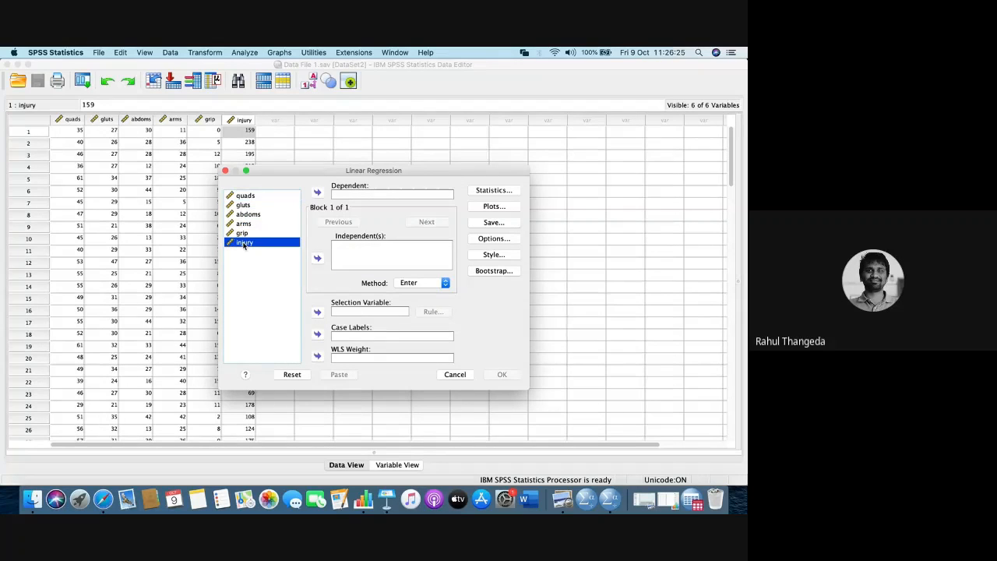
{"action": "left_click", "coordinate": [317, 191]}
{"action": "left_click", "coordinate": [243, 196]}
{"action": "key", "text": "shift+Down"}
{"action": "key", "text": "shift+Down"}
{"action": "key", "text": "shift+Down"}
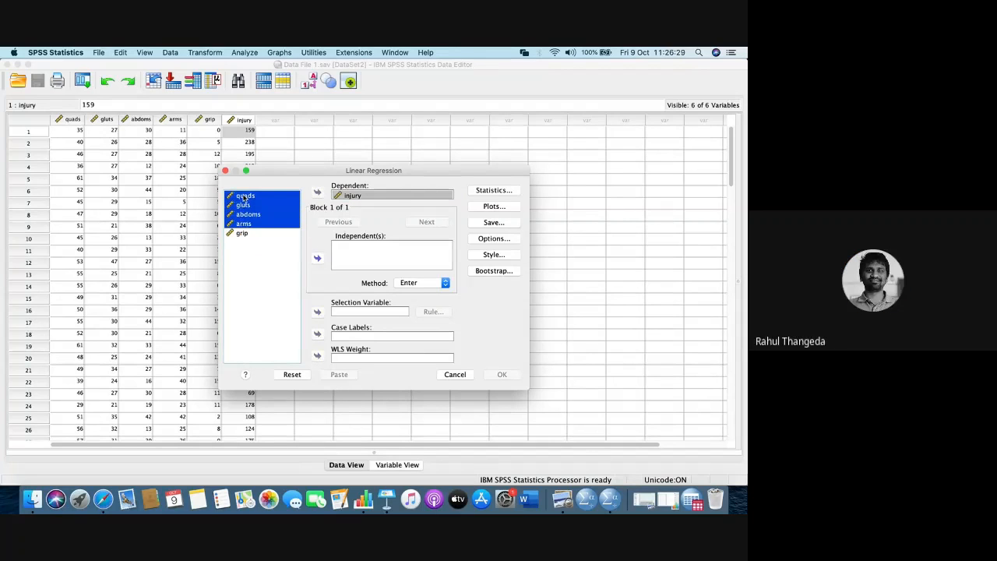
{"action": "left_click", "coordinate": [317, 257]}
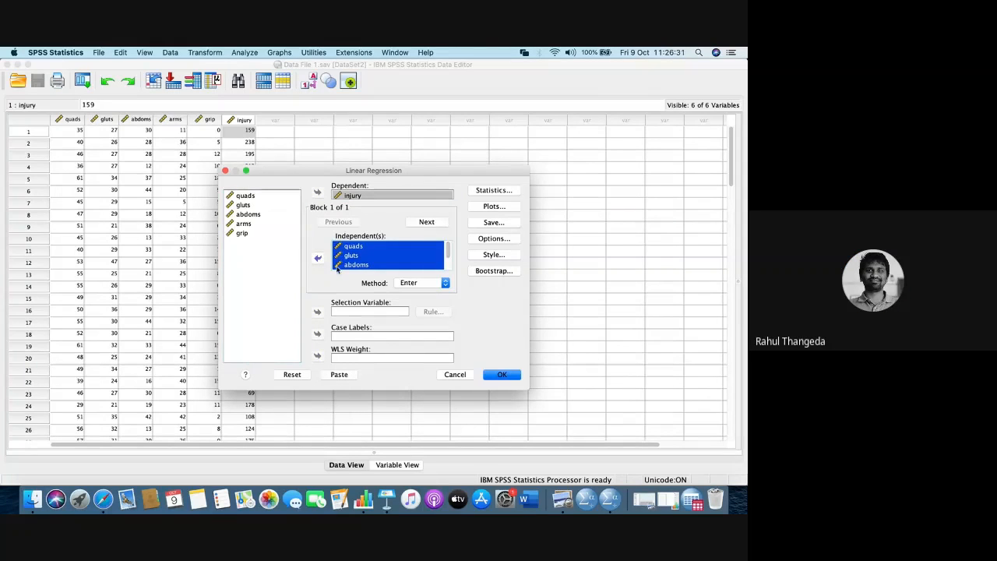
- Run the newly specified regression and go through its Model Summary and ANOVA tables in the output
{"action": "left_click", "coordinate": [492, 374]}
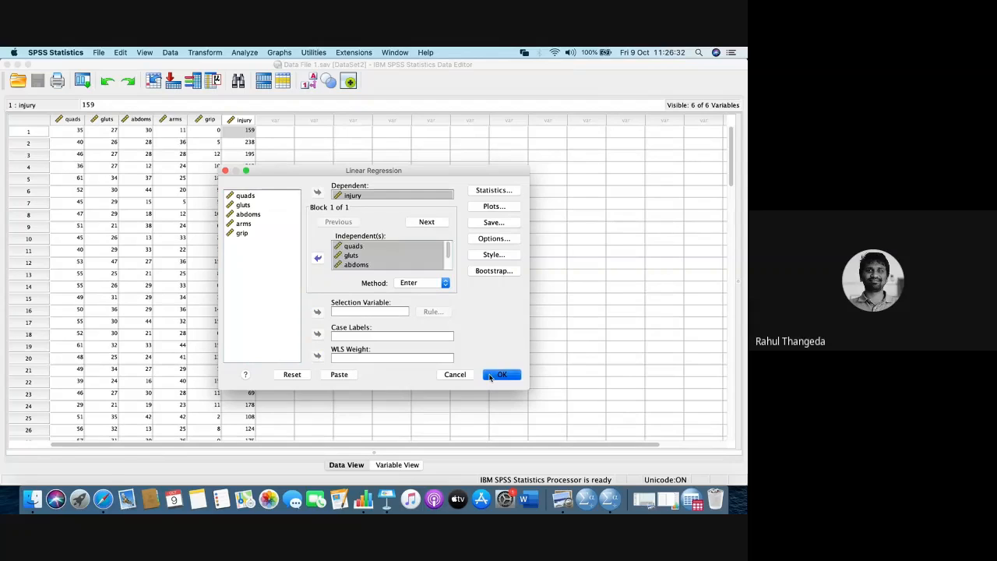
{"action": "scroll", "coordinate": [352, 350], "scroll_direction": "down", "scroll_amount": 3}
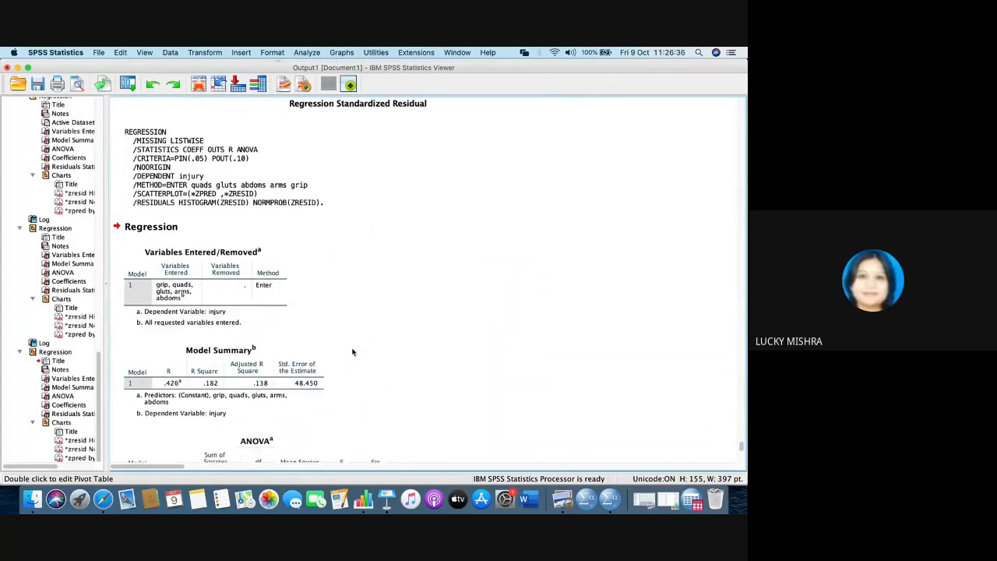
{"action": "left_click", "coordinate": [296, 350]}
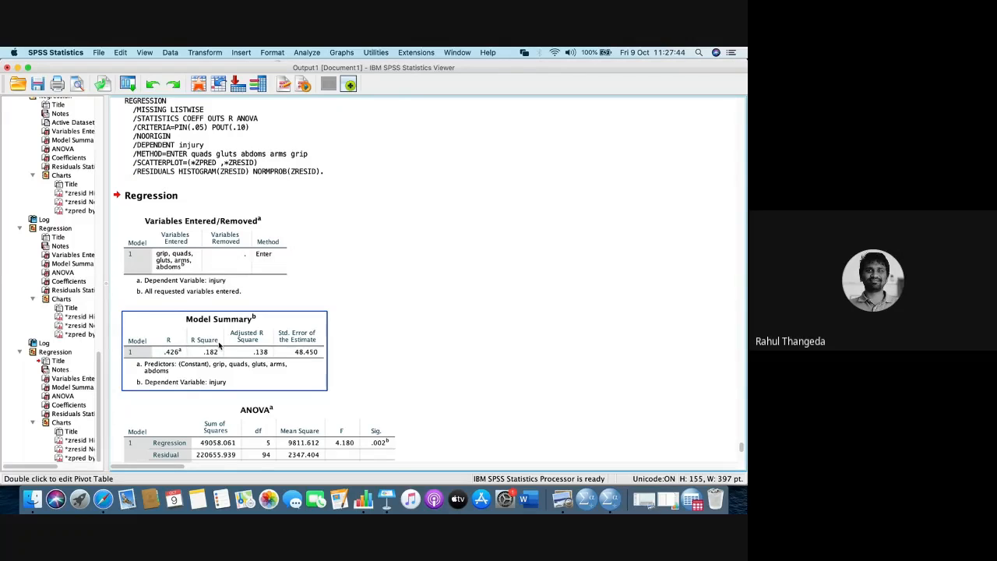
{"action": "scroll", "coordinate": [219, 346], "scroll_direction": "down", "scroll_amount": 7}
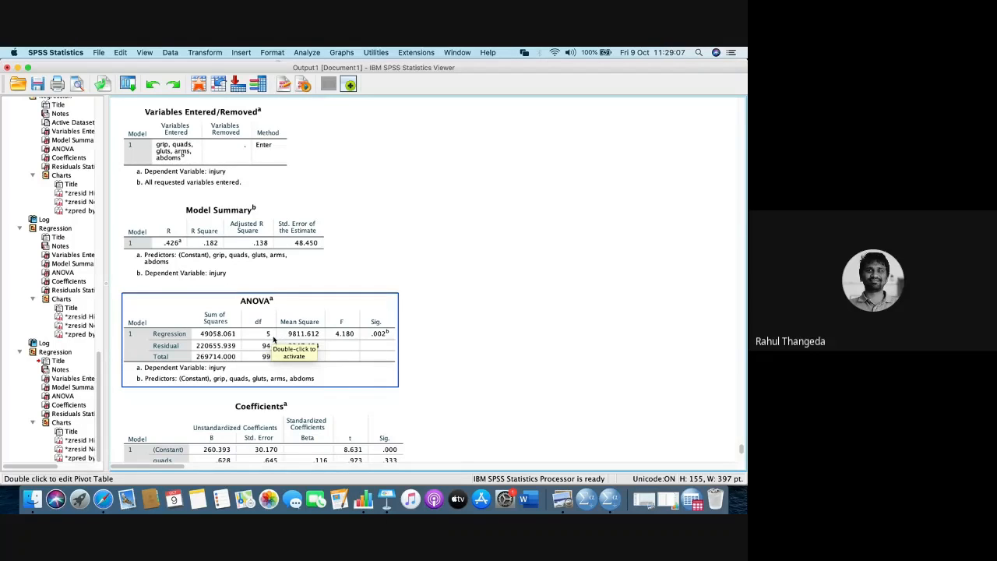
- Examine the regression's ANOVA, Coefficients and Residuals Statistics tables, the residual histogram and the normal P-P plot for injury
{"action": "left_click", "coordinate": [433, 370]}
{"action": "left_click", "coordinate": [293, 336]}
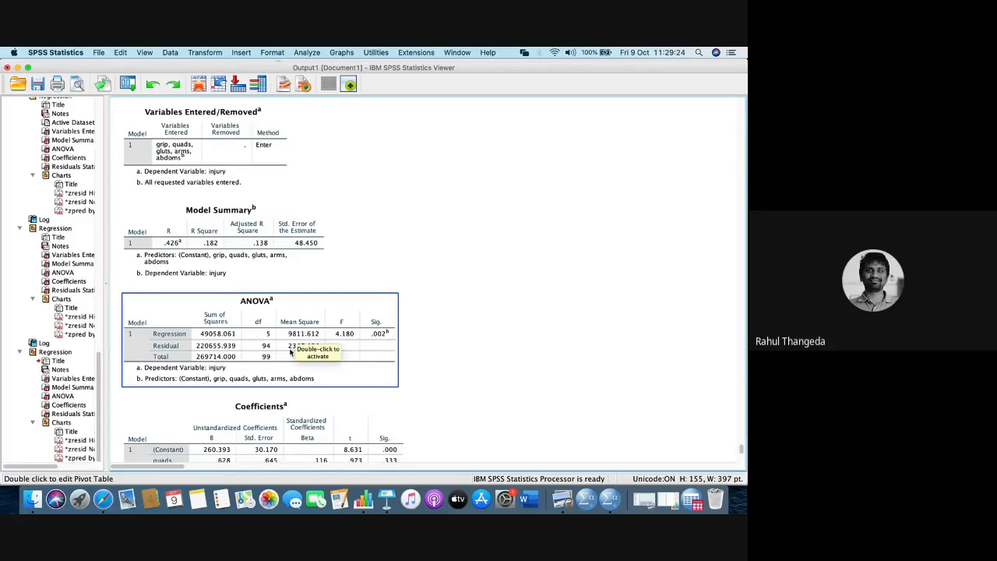
{"action": "left_click", "coordinate": [430, 400]}
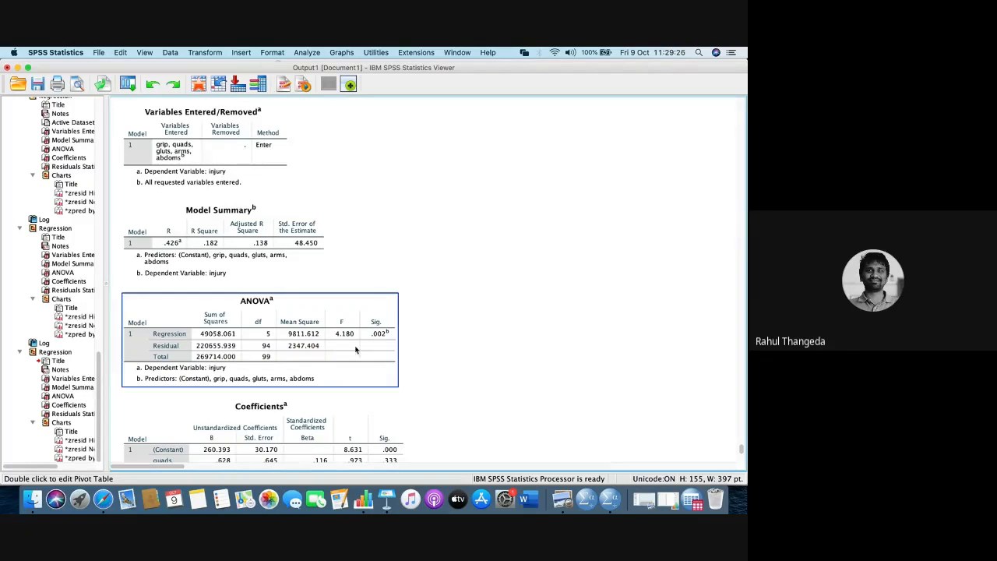
{"action": "scroll", "coordinate": [350, 349], "scroll_direction": "down", "scroll_amount": 5}
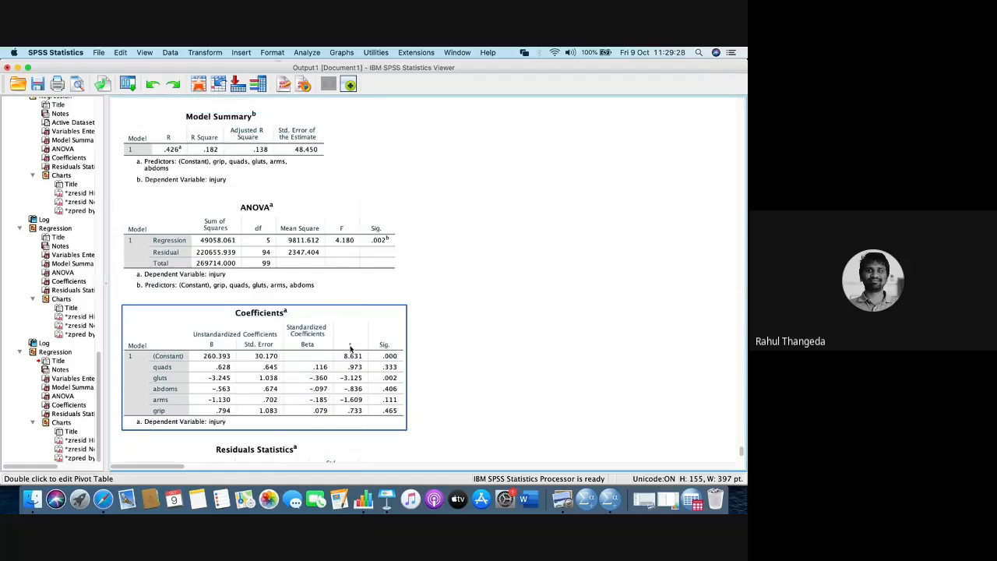
{"action": "scroll", "coordinate": [350, 349], "scroll_direction": "down", "scroll_amount": 2}
{"action": "scroll", "coordinate": [349, 349], "scroll_direction": "down", "scroll_amount": 3}
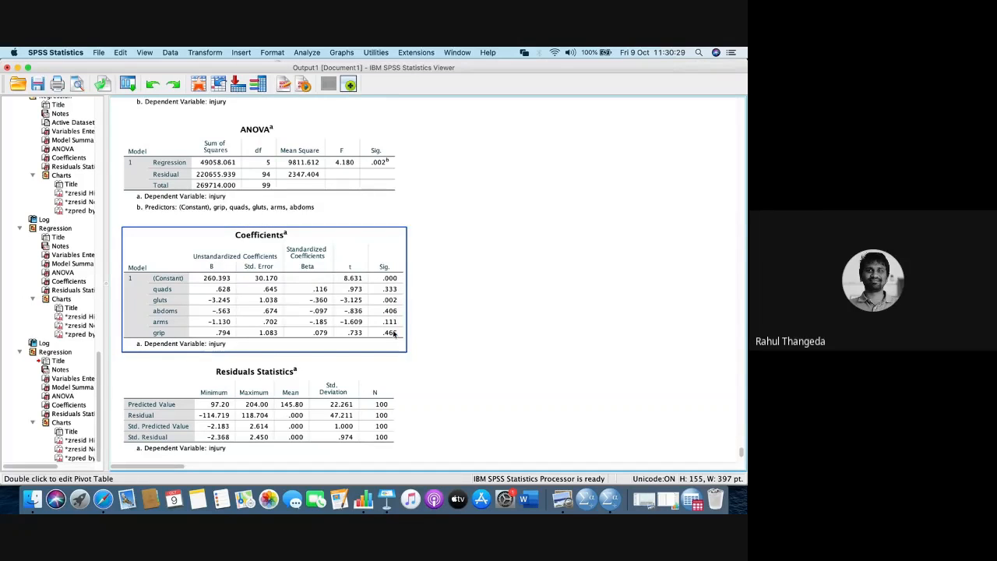
{"action": "scroll", "coordinate": [391, 335], "scroll_direction": "down", "scroll_amount": 2}
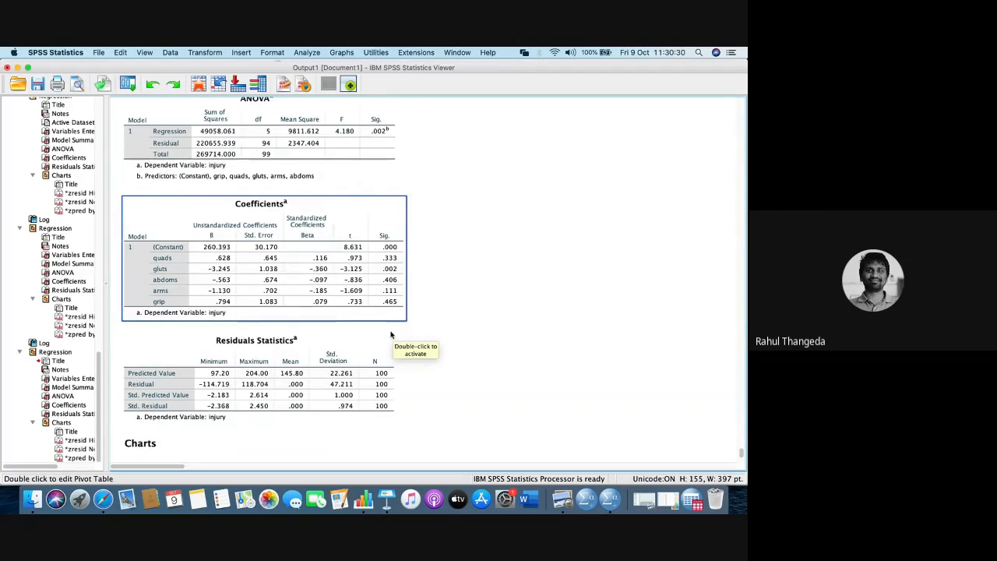
{"action": "scroll", "coordinate": [391, 335], "scroll_direction": "down", "scroll_amount": 10}
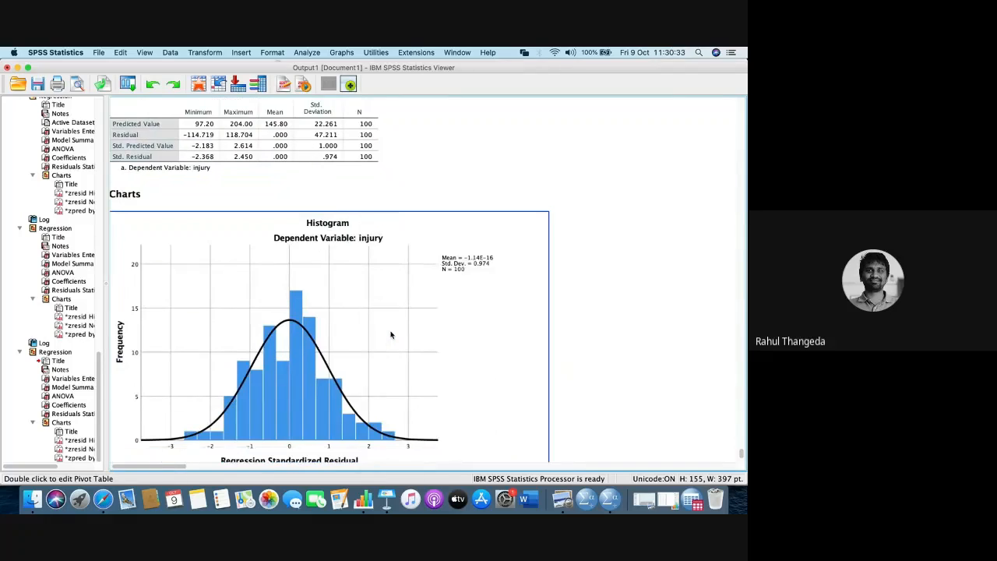
{"action": "scroll", "coordinate": [391, 335], "scroll_direction": "down", "scroll_amount": 7}
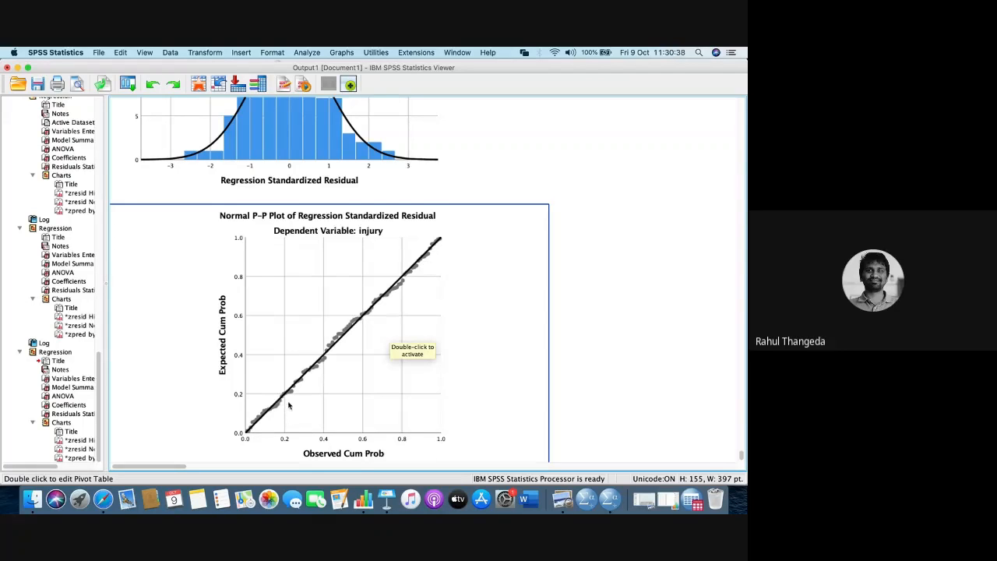
{"action": "scroll", "coordinate": [294, 409], "scroll_direction": "down", "scroll_amount": 7}
- Rerun the linear regression on injury with the Stepwise method and review its Coefficients and Excluded Variables tables
{"action": "scroll", "coordinate": [295, 406], "scroll_direction": "up", "scroll_amount": 20}
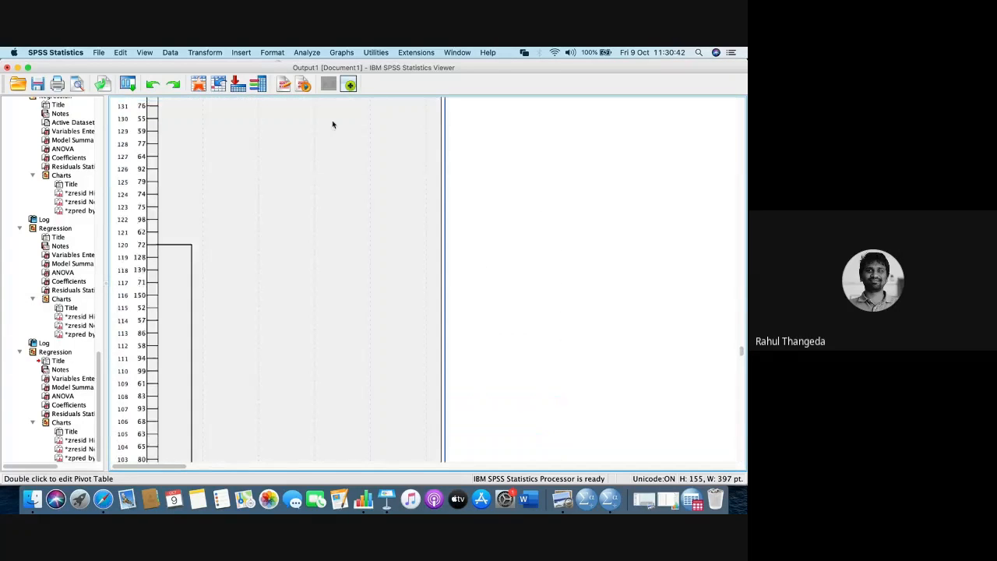
{"action": "scroll", "coordinate": [331, 120], "scroll_direction": "up", "scroll_amount": 10}
{"action": "left_click", "coordinate": [307, 52]}
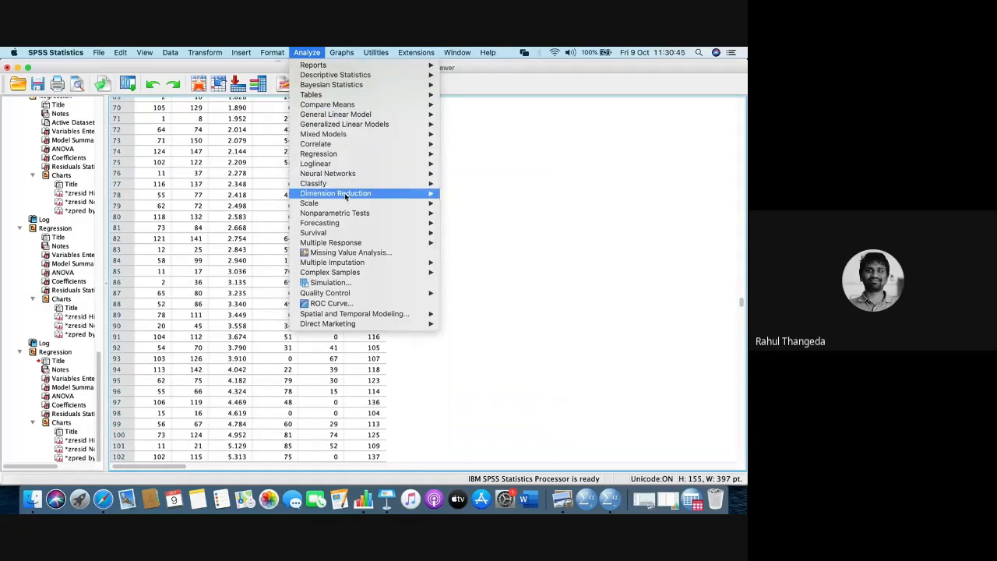
{"action": "mouse_move", "coordinate": [354, 155]}
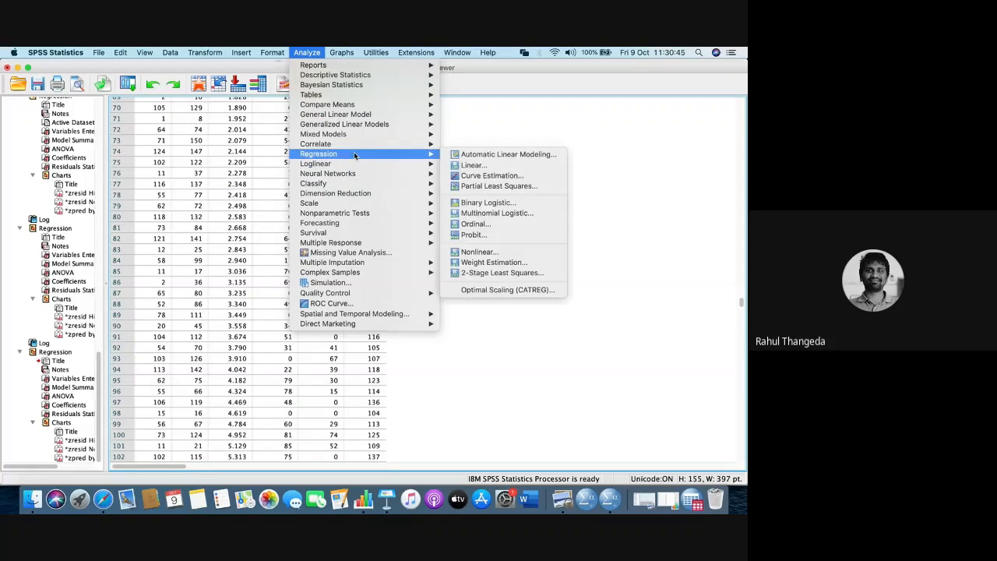
{"action": "left_click", "coordinate": [489, 165]}
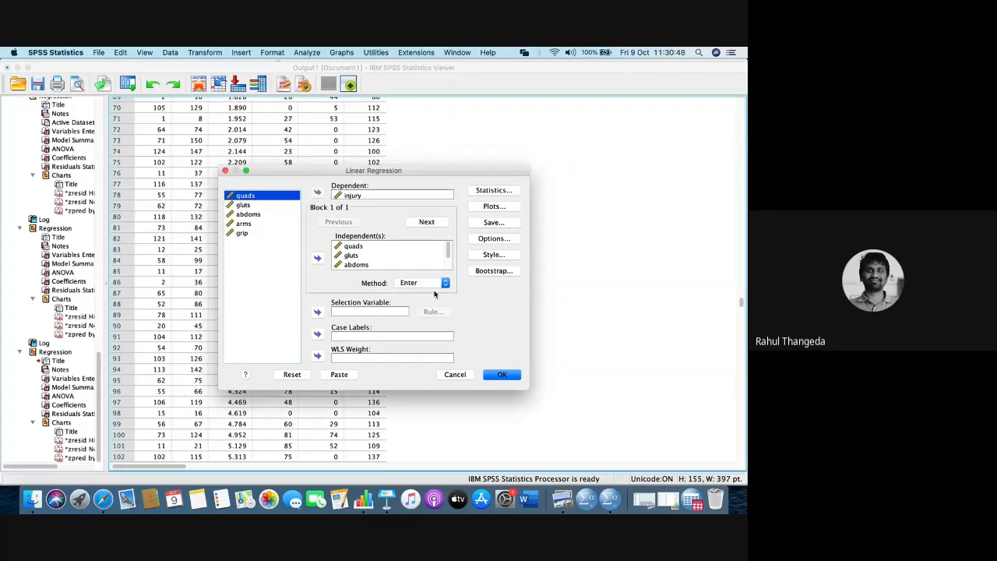
{"action": "left_click", "coordinate": [443, 282]}
{"action": "left_click", "coordinate": [423, 292]}
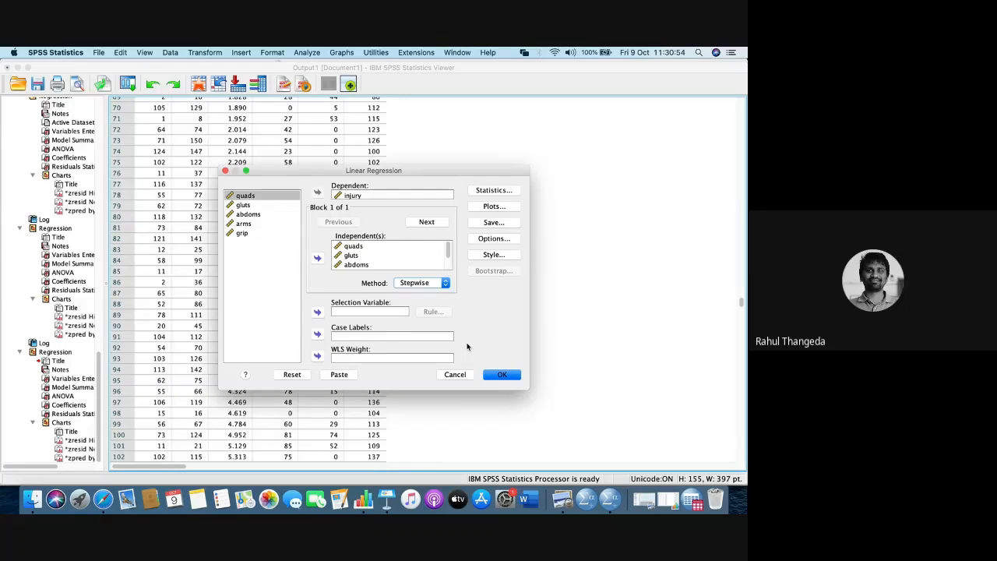
{"action": "left_click", "coordinate": [499, 377]}
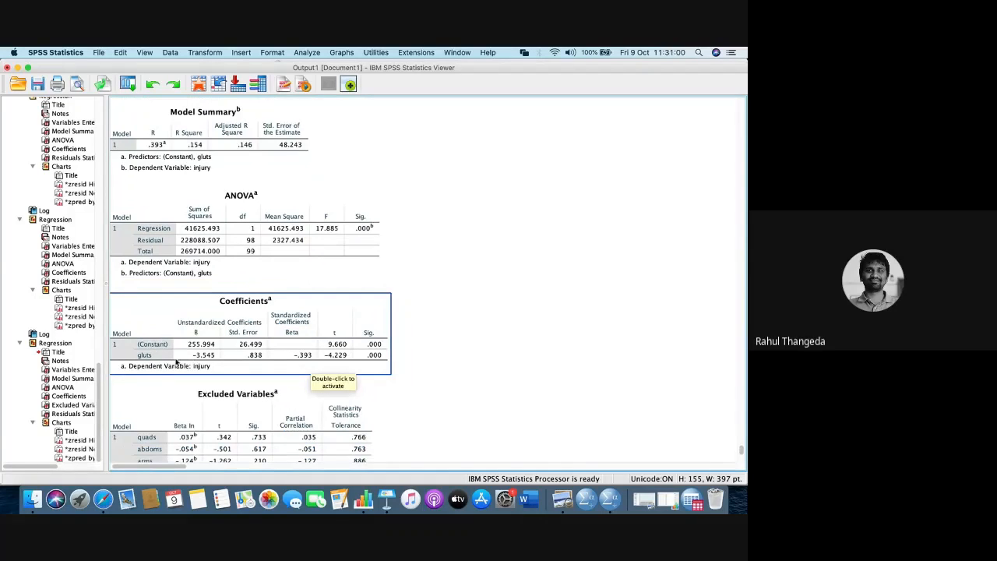
{"action": "scroll", "coordinate": [186, 360], "scroll_direction": "down", "scroll_amount": 3}
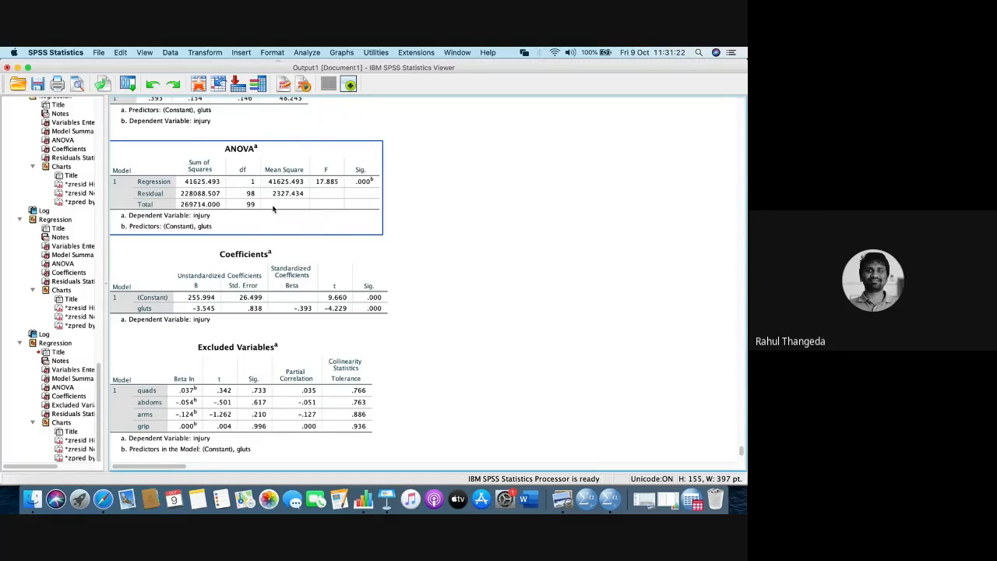
- Minimize the SPSS windows and show the Additional Notes slide of the Cluster Analysis presentation in Keynote
{"action": "left_click", "coordinate": [17, 68]}
{"action": "left_click", "coordinate": [17, 65]}
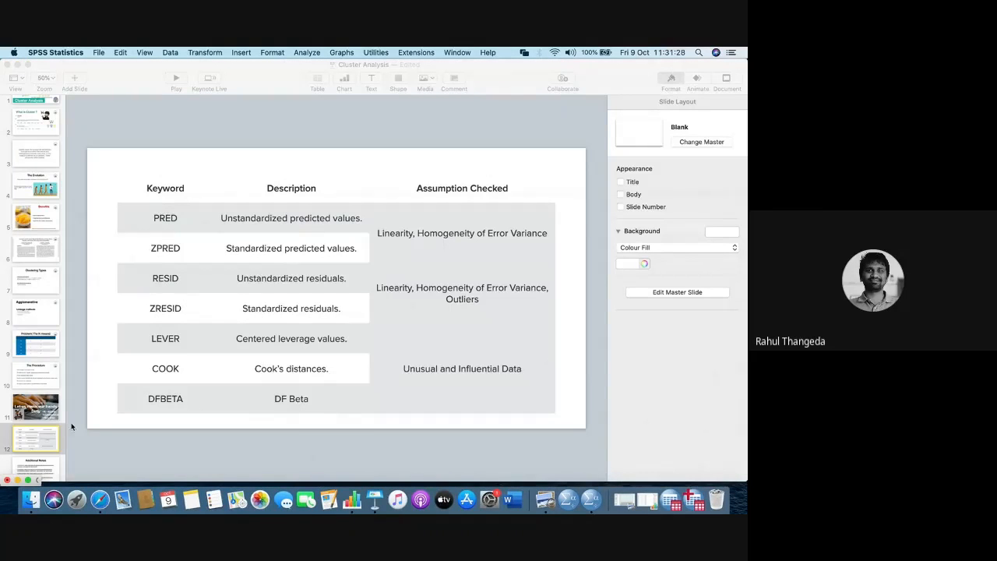
{"action": "left_click", "coordinate": [50, 468]}
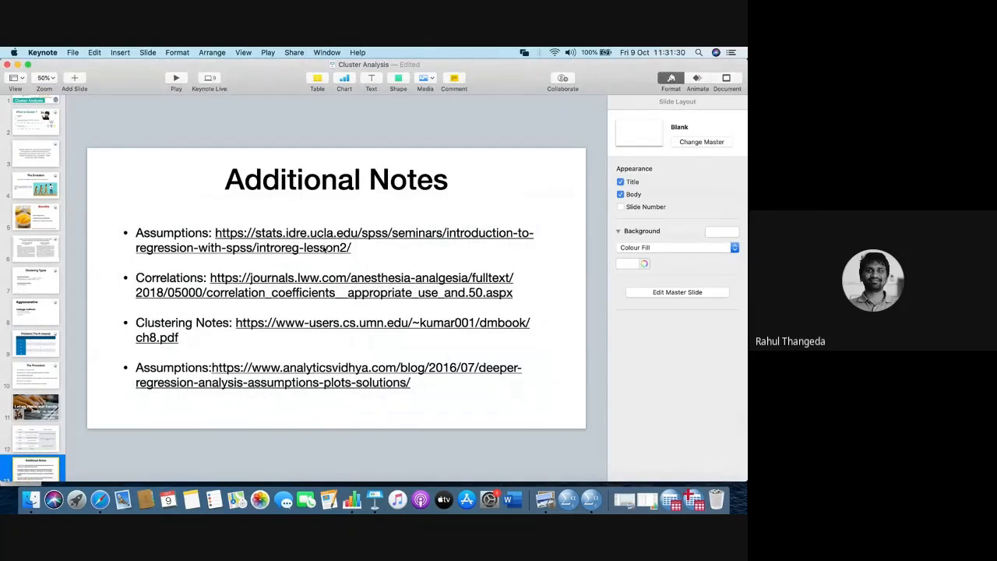